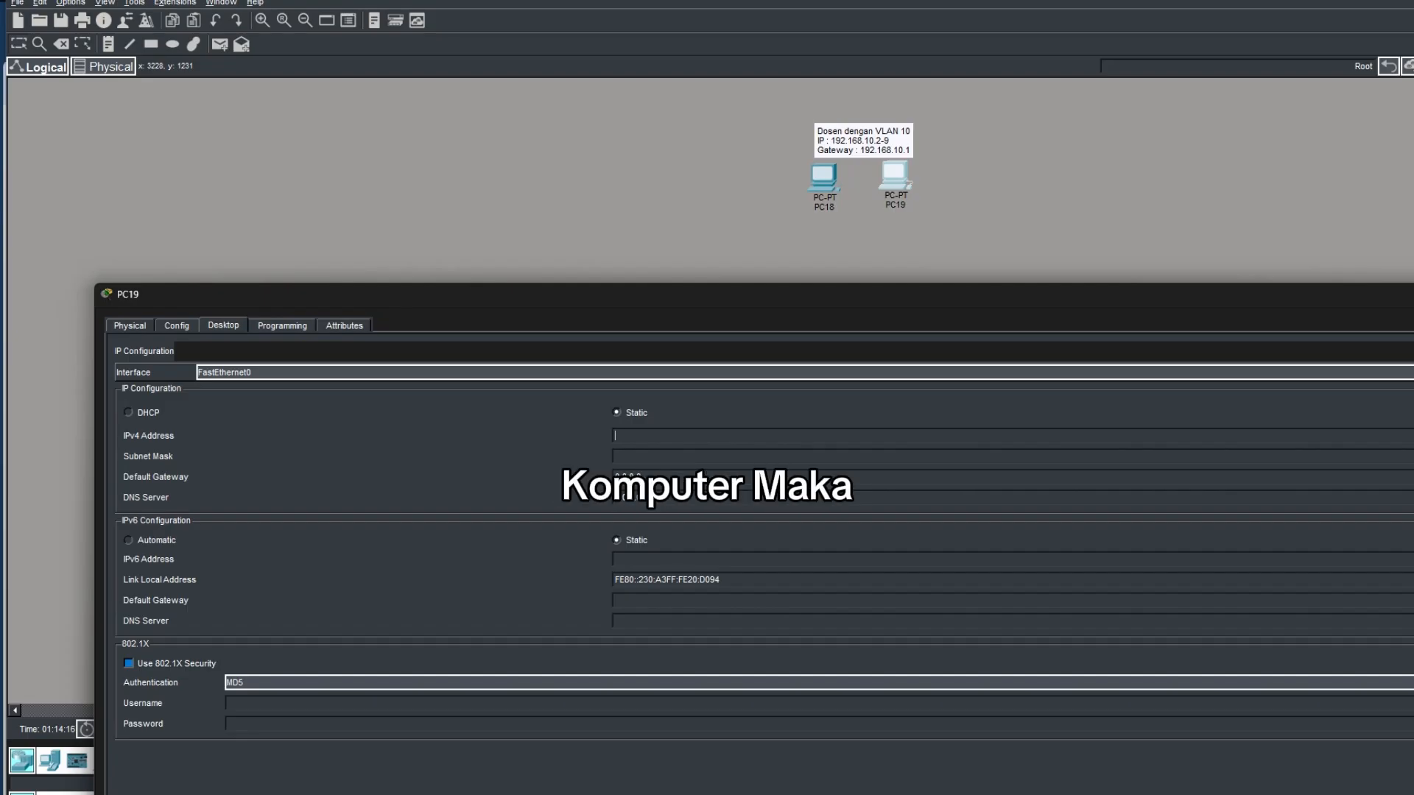
Assign PC19 the static IPv4 address 192.168.10.2 with default gateway 192.168.10.1, and close its configuration
type("19")
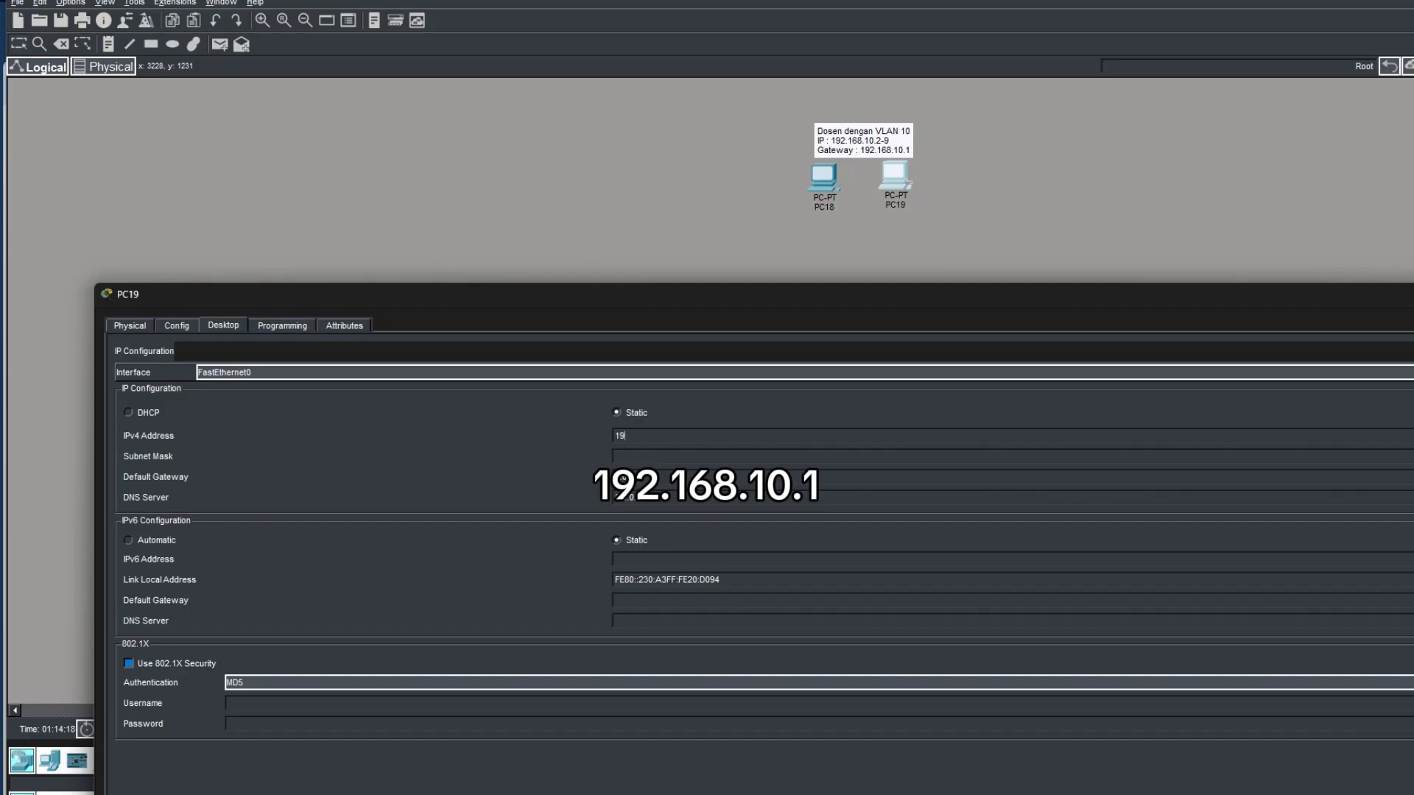
type("2.168.")
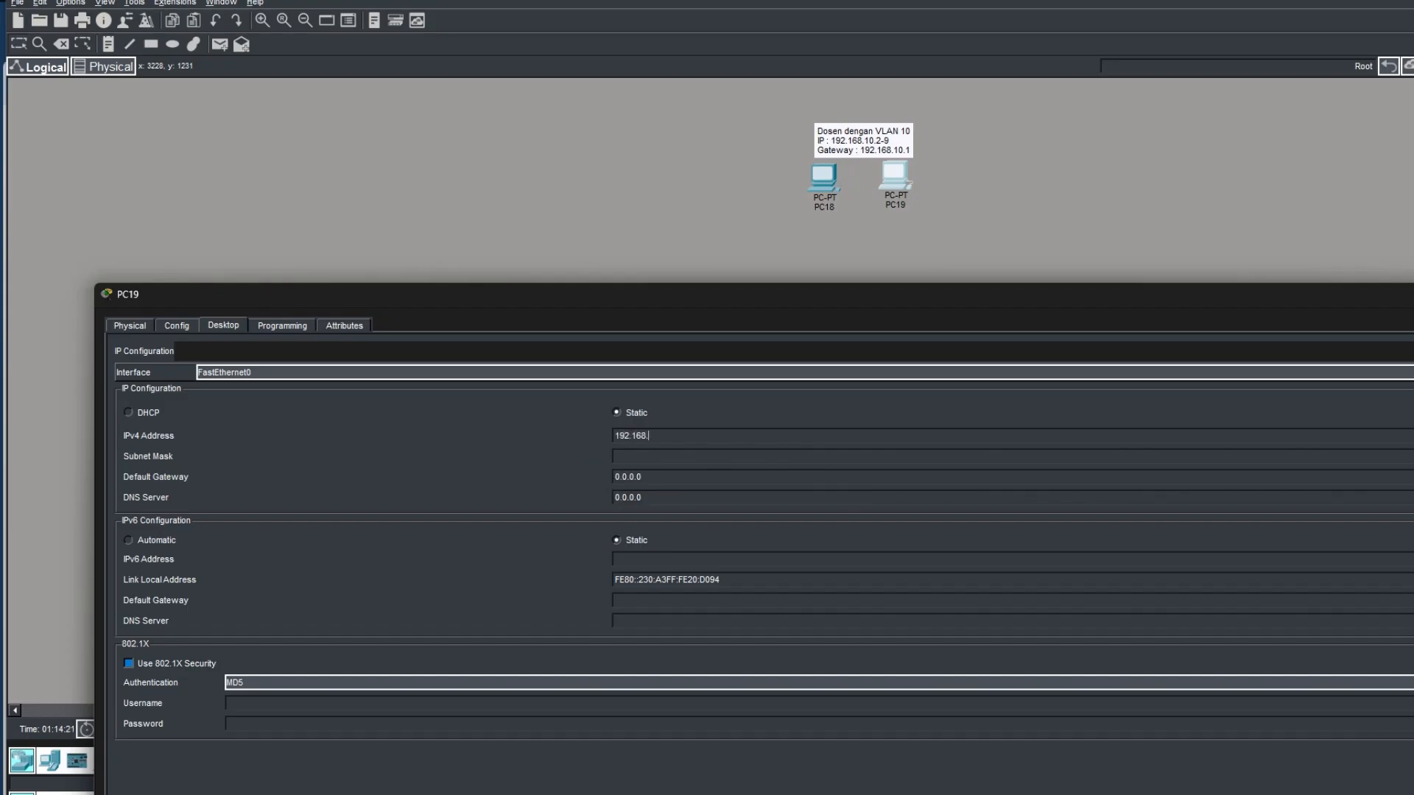
type("10")
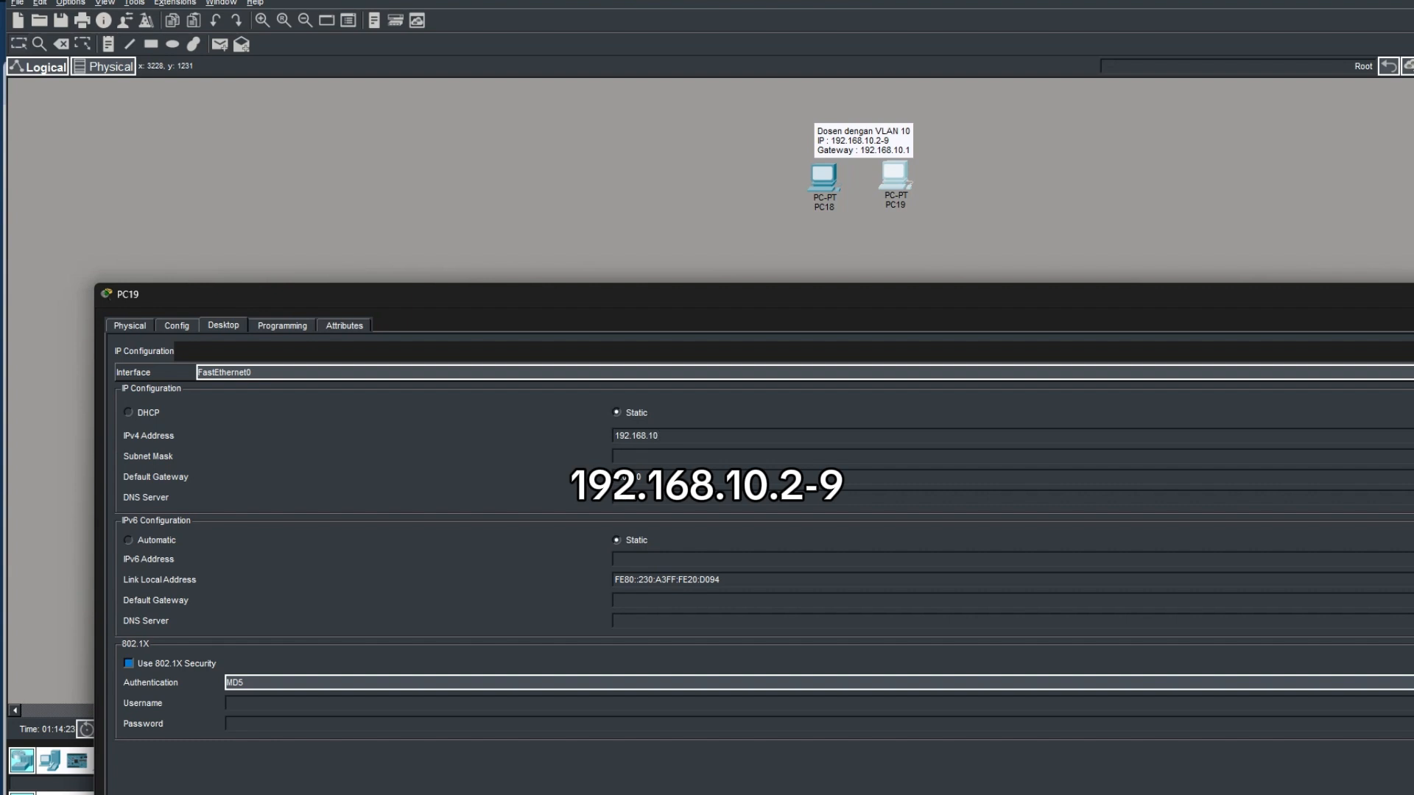
type(".1")
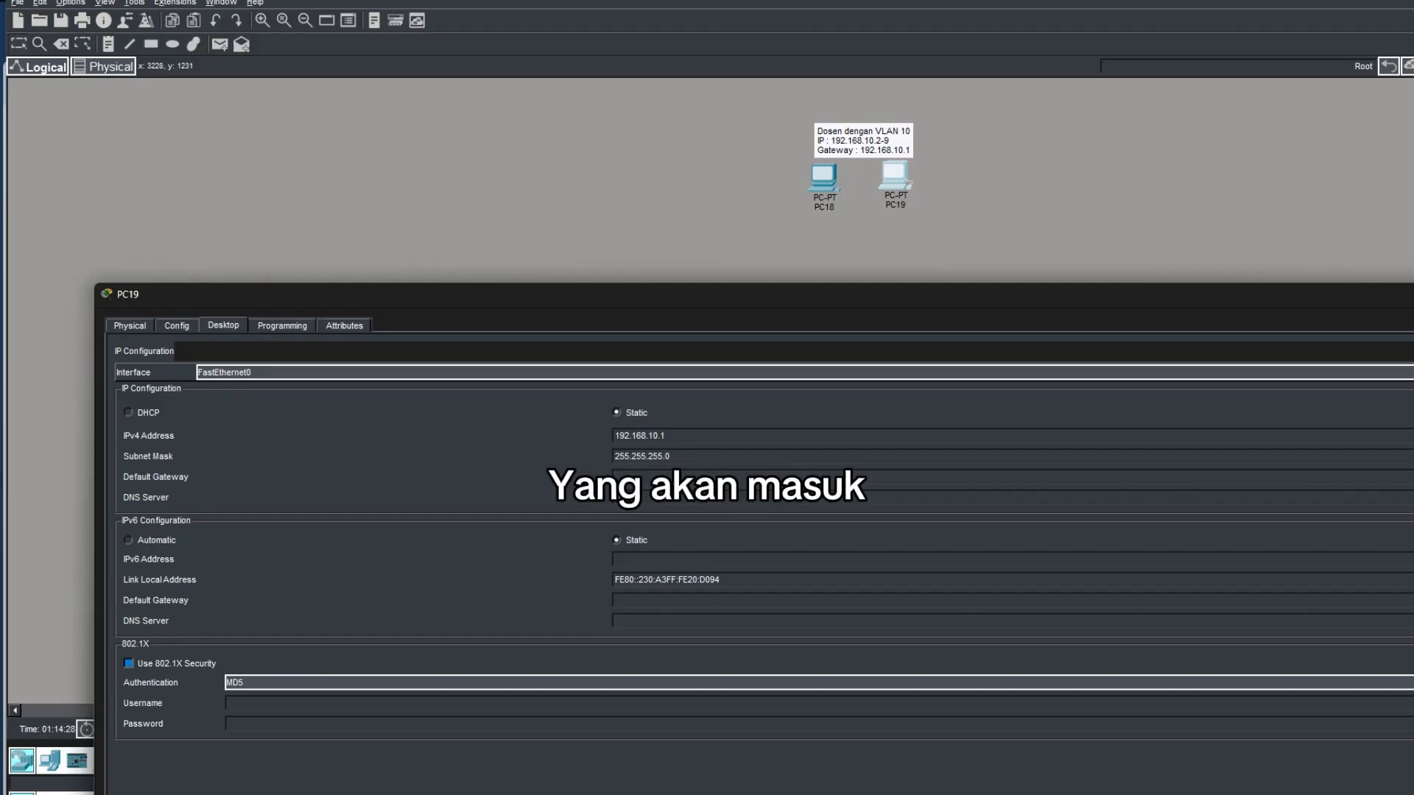
type("192")
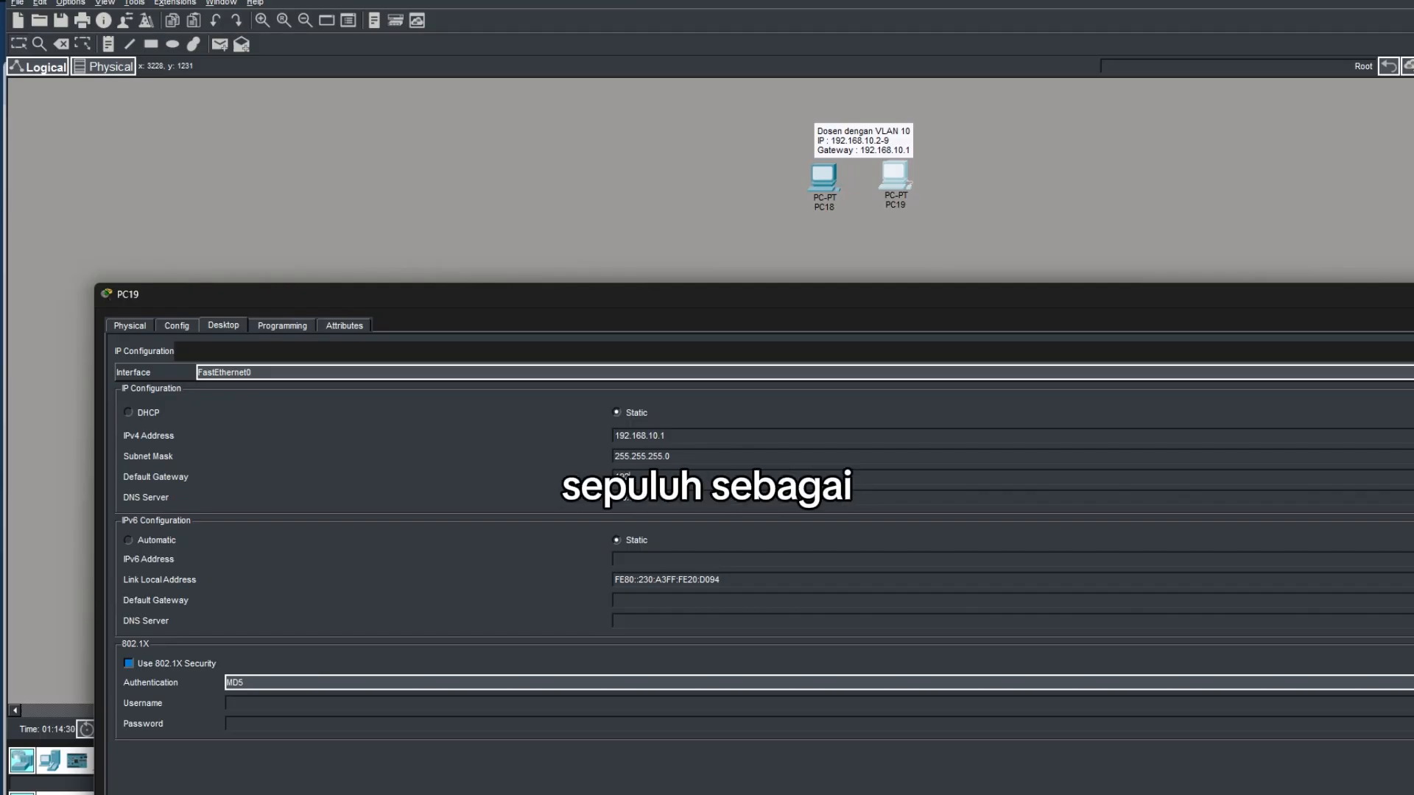
type(".168.10.1")
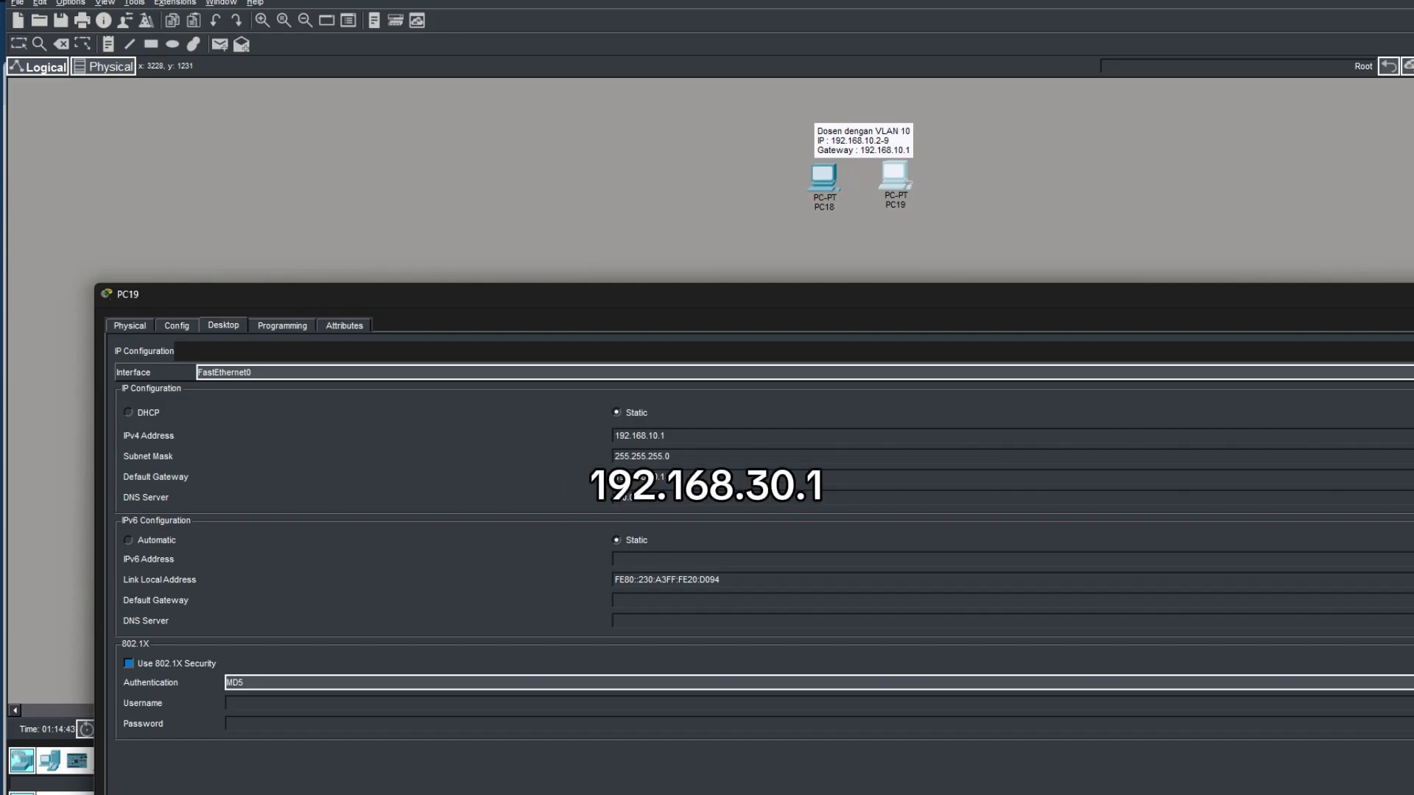
key("BackSpace")
type("2")
left_click(665, 477)
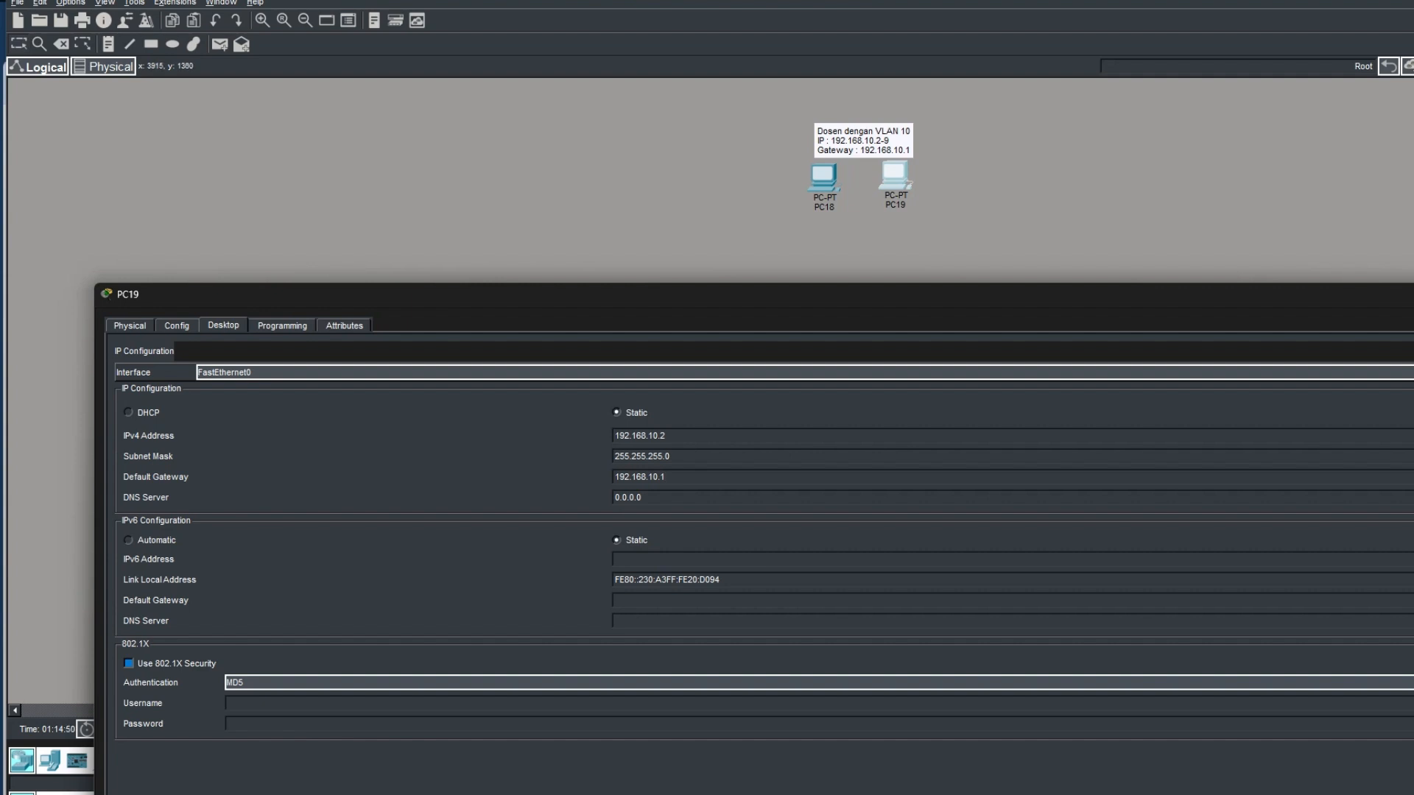
left_click_drag(1378, 304, 1178, 323)
left_click(1396, 314)
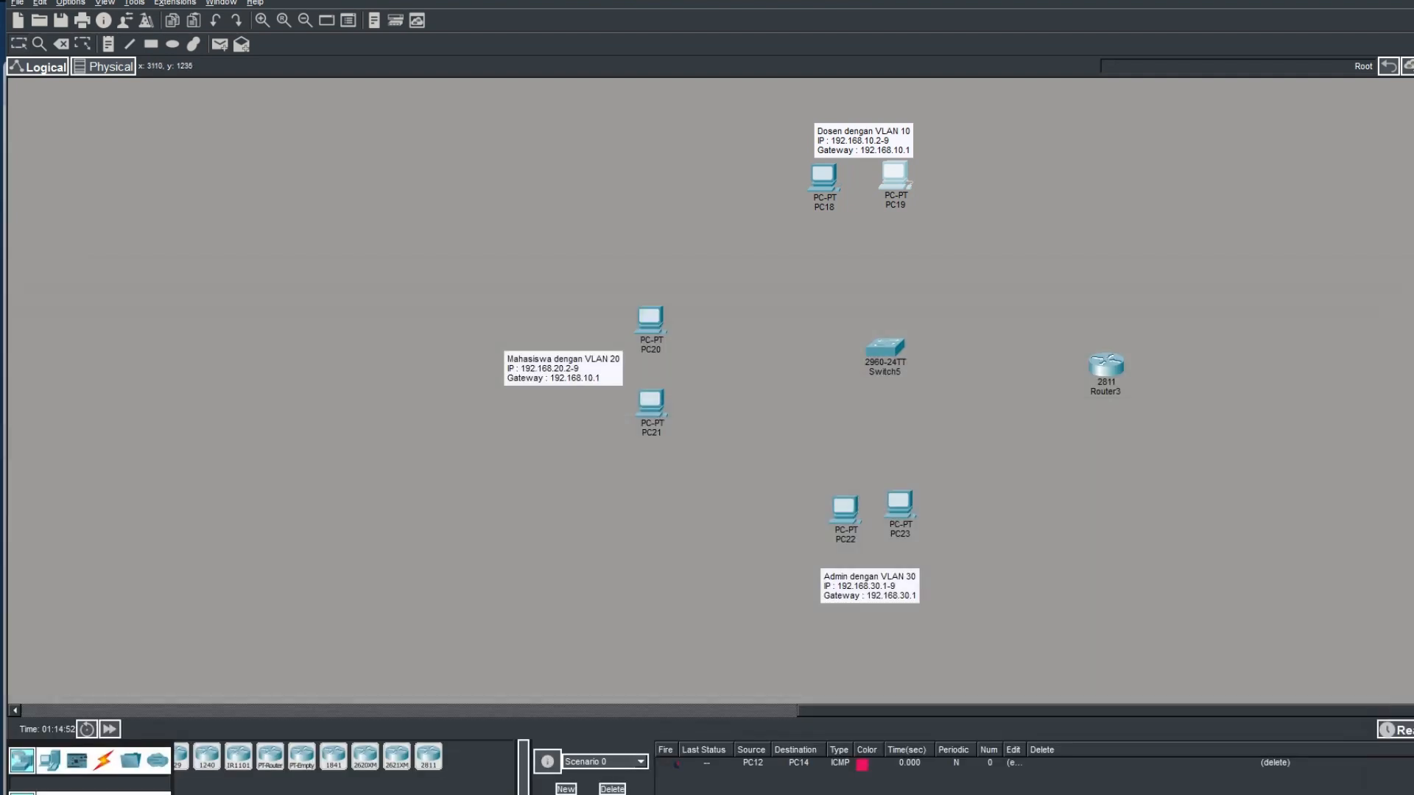
Set PC18's static IPv4 address to 192.168.10.3 and fill in its default gateway
left_click(823, 177)
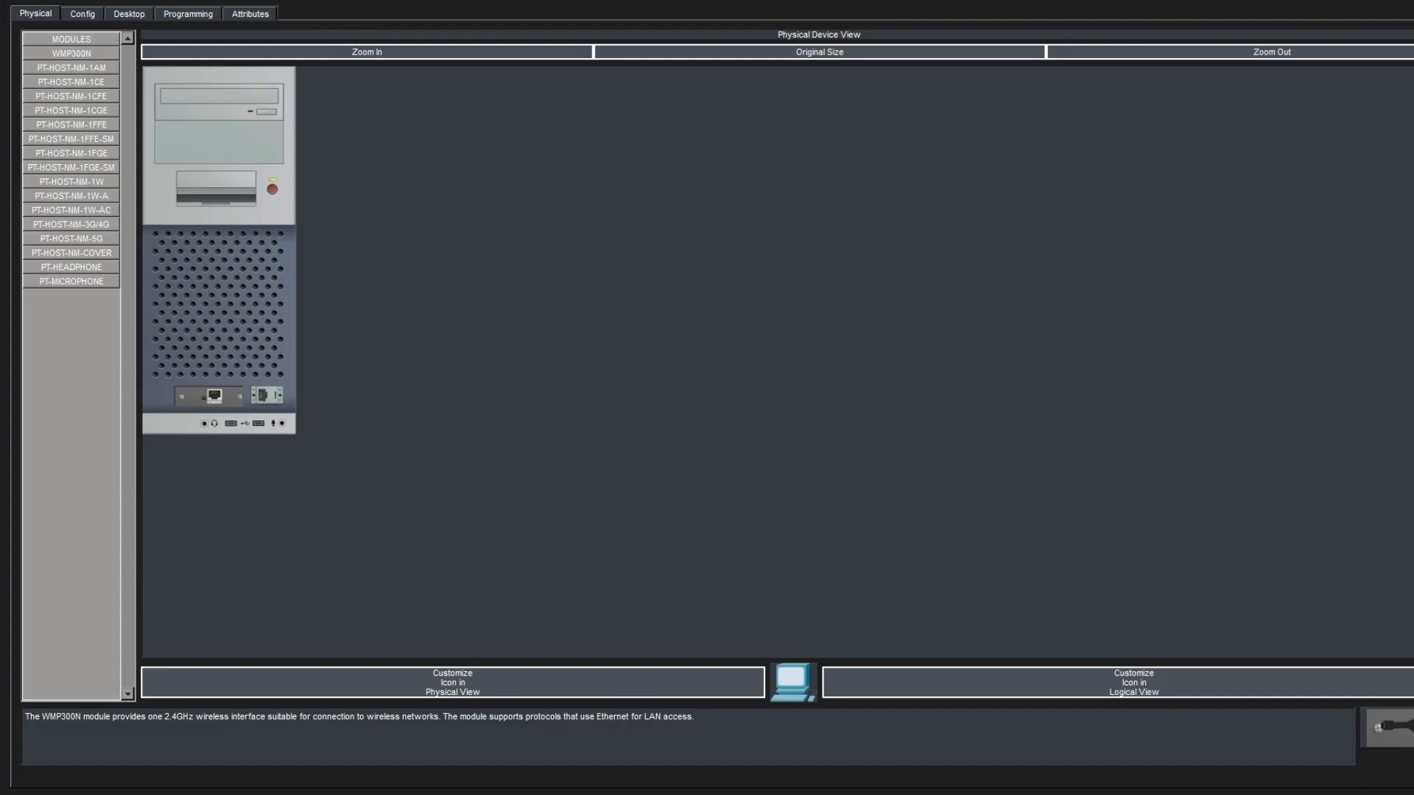
left_click(83, 14)
left_click(128, 14)
left_click(168, 63)
left_click(167, 61)
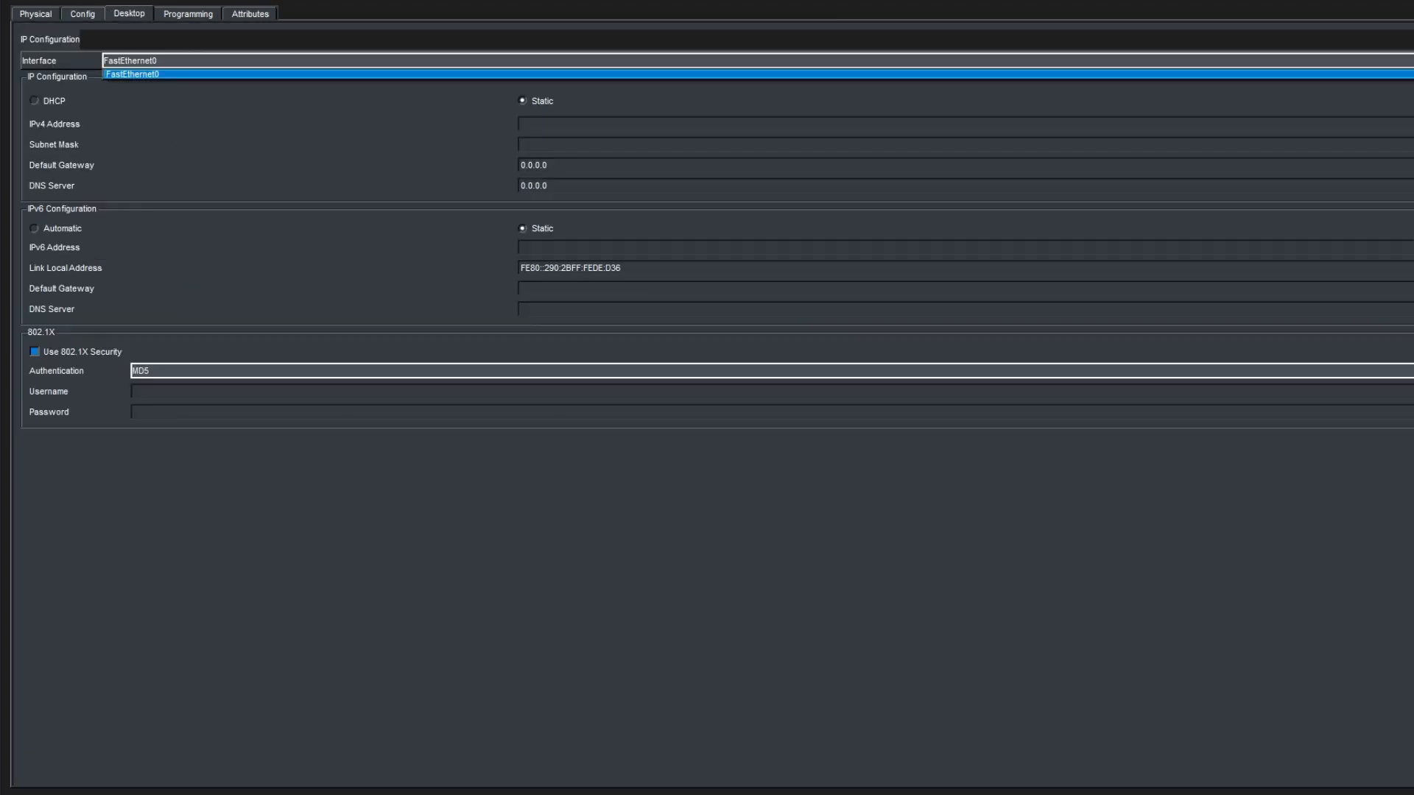
left_click(168, 63)
left_click_drag(863, 0, 893, 262)
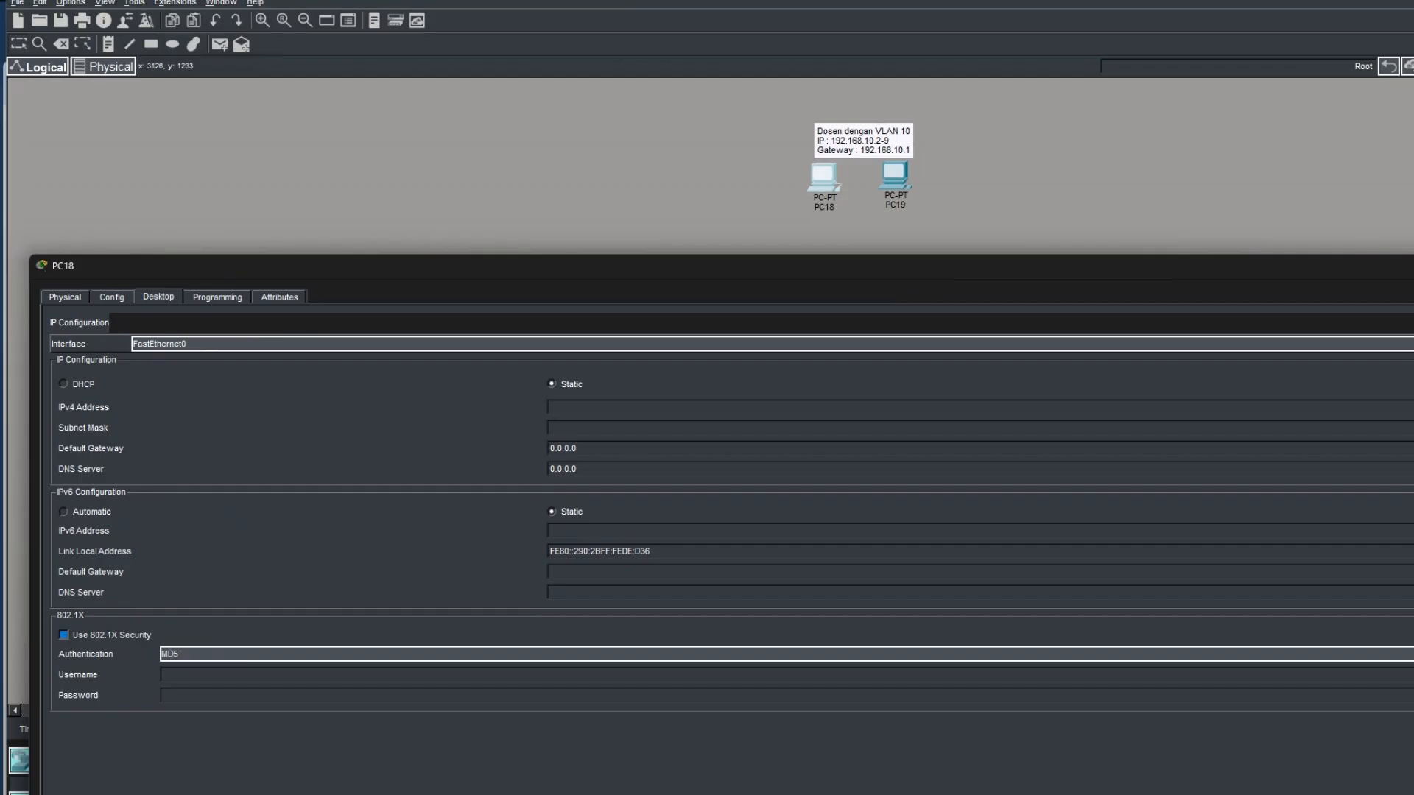
type("192.168.10.3")
key("Tab")
key("shift+Tab")
key("ctrl+c")
key("Tab")
key("Tab")
key("ctrl+v")
key("Escape")
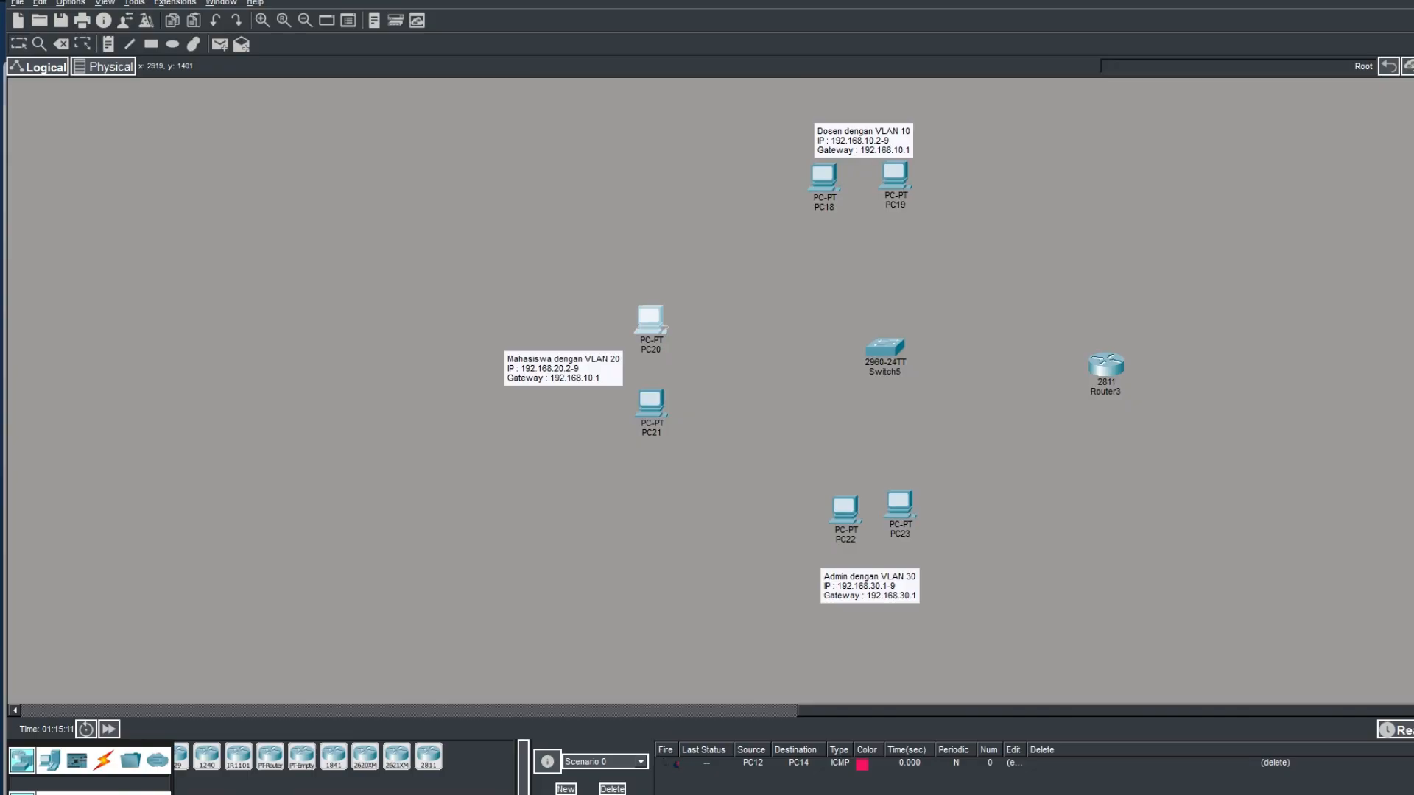
Give PC20 a static IPv4 address ending in .2 and set its default gateway to 192.168.20.1
left_click(650, 319)
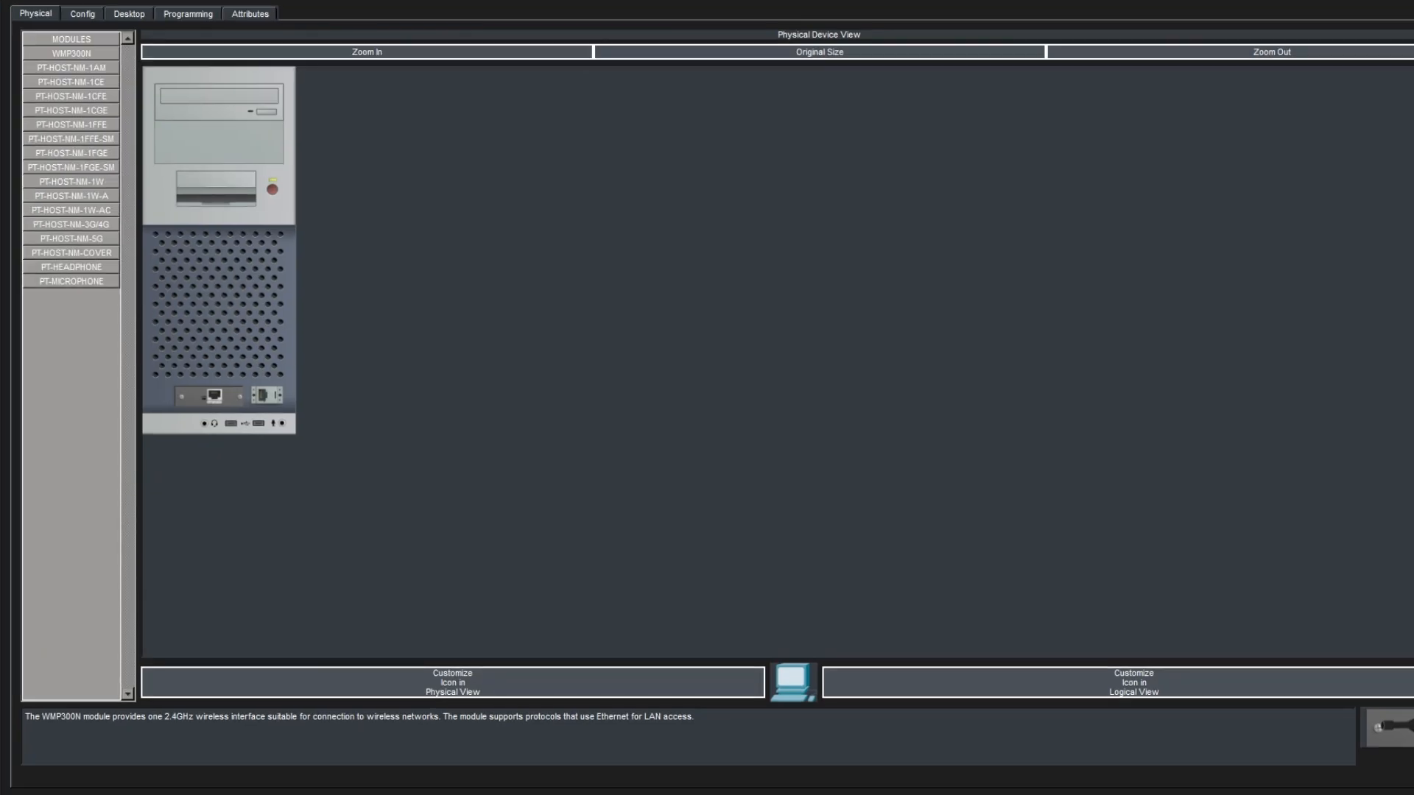
left_click(83, 14)
left_click(129, 14)
left_click(169, 73)
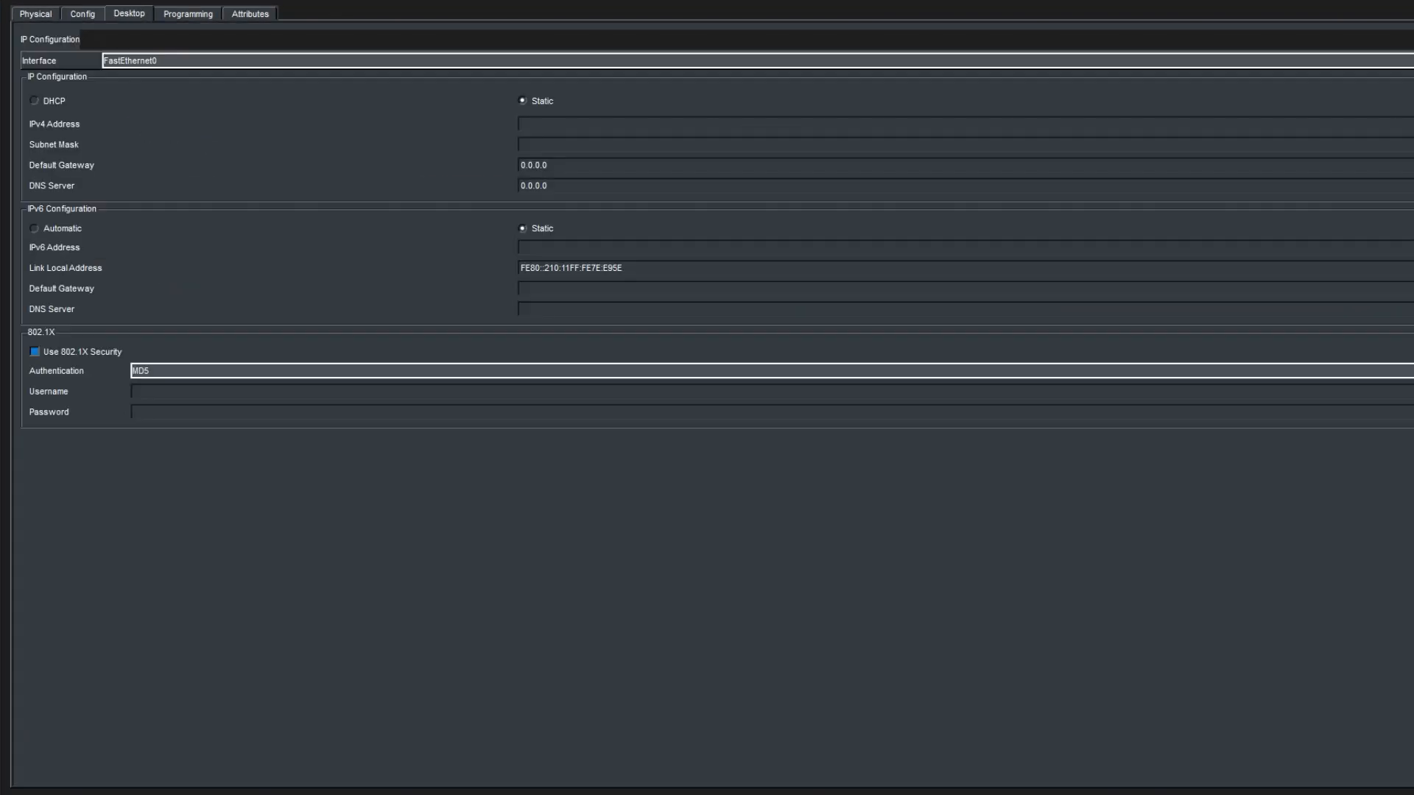
type("192.168.10.3")
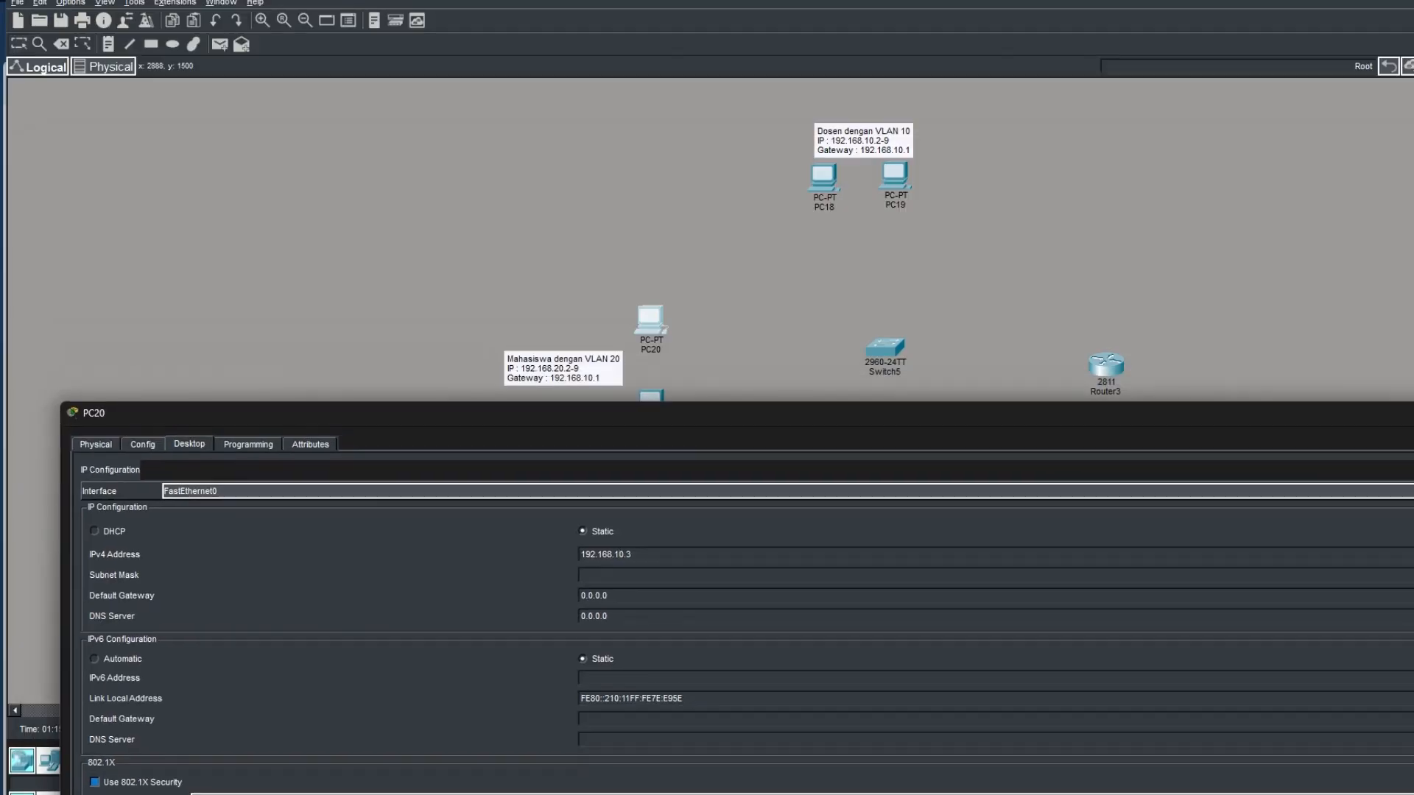
key("BackSpace")
type("2")
key("Tab")
key("Tab")
type("192.168.20.1")
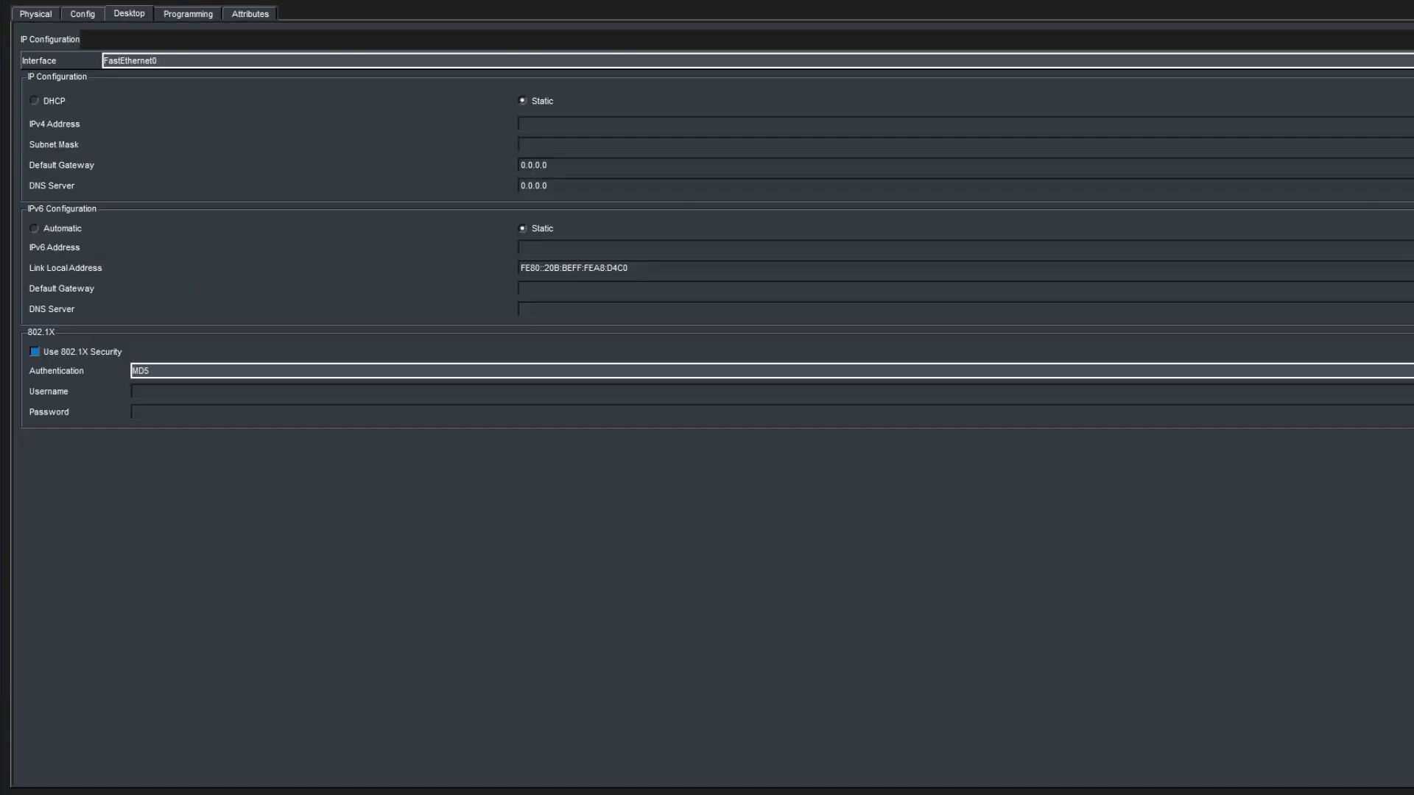
Assign PC21 the static IPv4 address 192.168.20.3 with default gateway 192.168.20.1
type("192.168.20.3")
key("Tab")
key("Tab")
type("192.168.20.1")
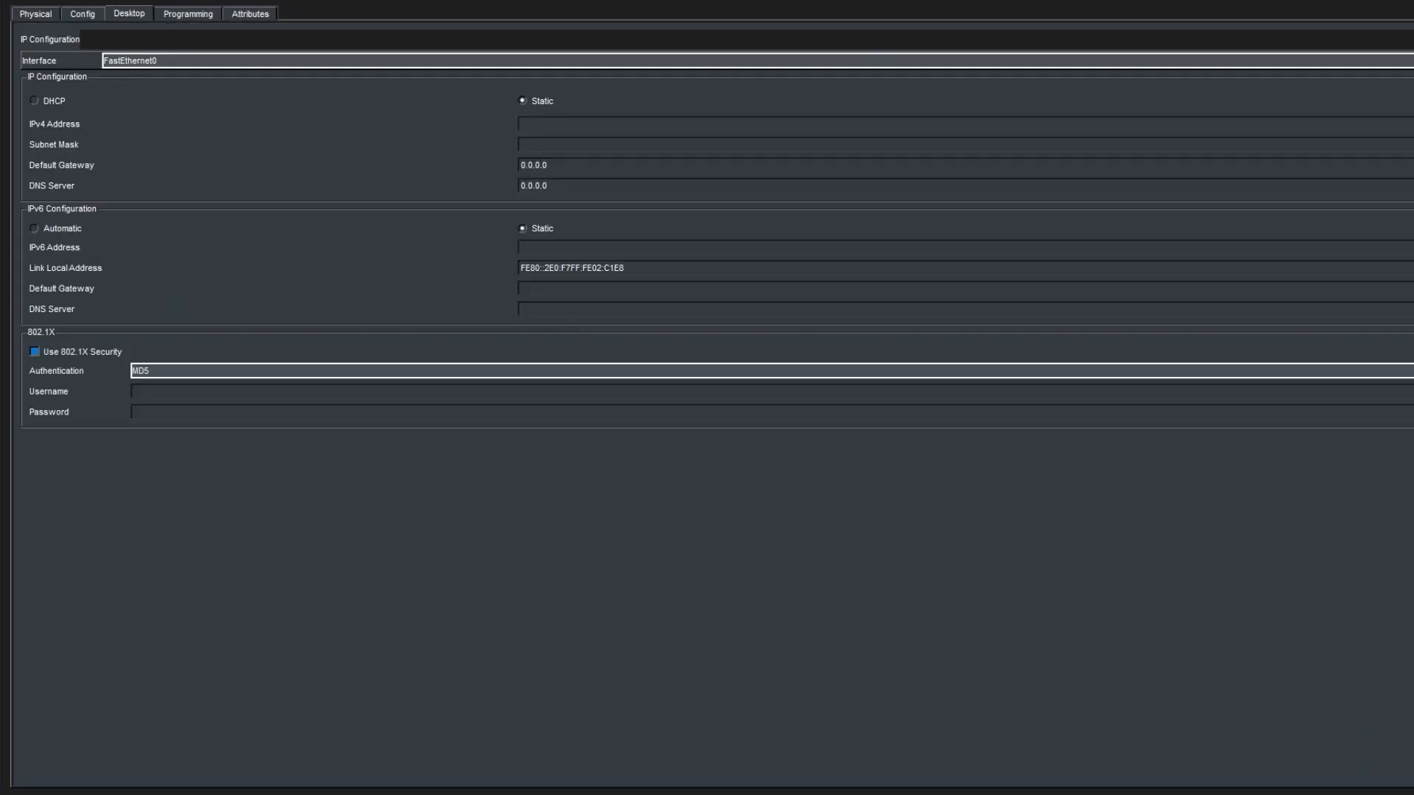
Assign the first VLAN 30 Admin PC the IPv4 address 192.168.30.2 with default gateway 192.168.30.1
type("192.168.30.2")
key("Tab")
key("Tab")
type("192.168.30.1")
key("ctrl+a")
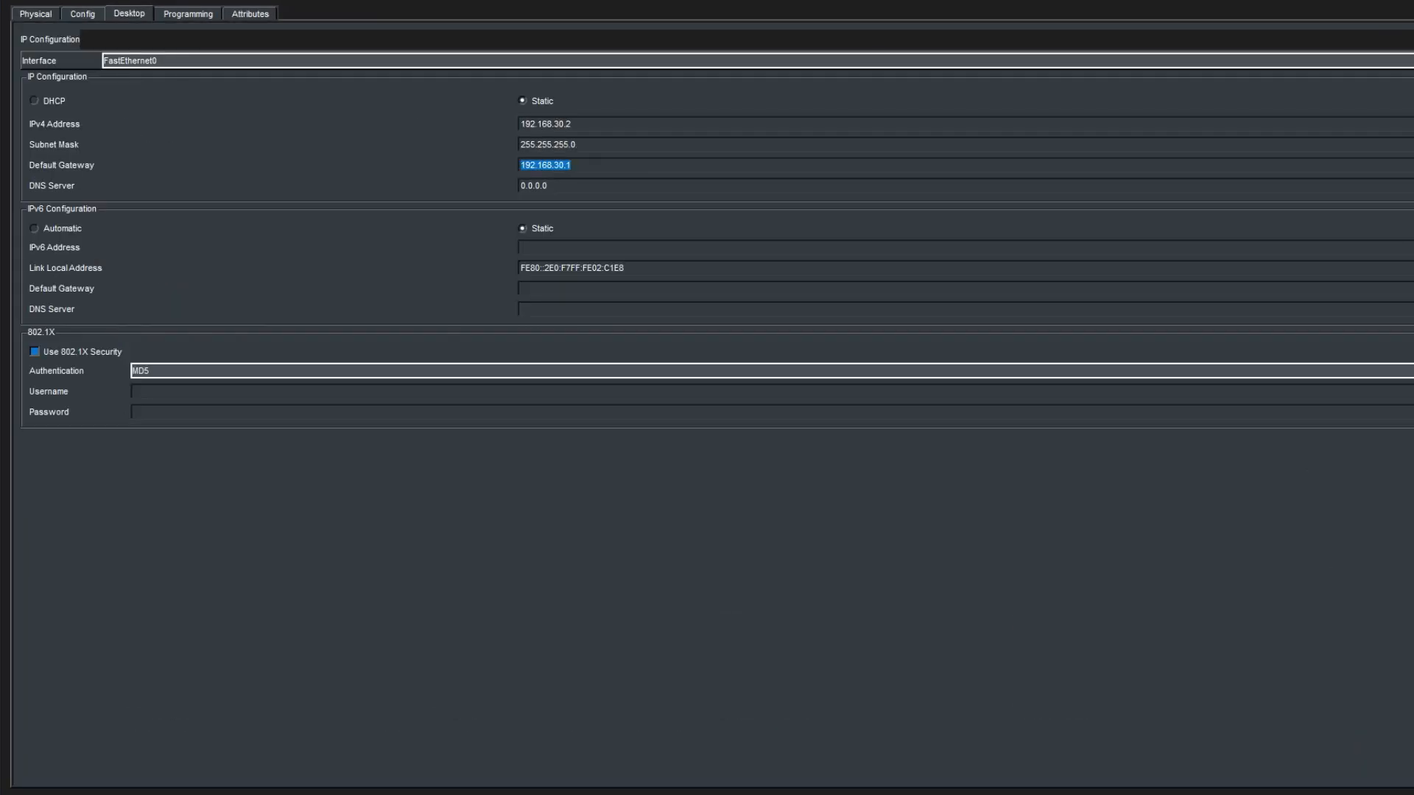
Fill in 192.168.30.1 as the IPv4 address and as the default gateway of the other VLAN 30 Admin PC
type("192.168.30.1")
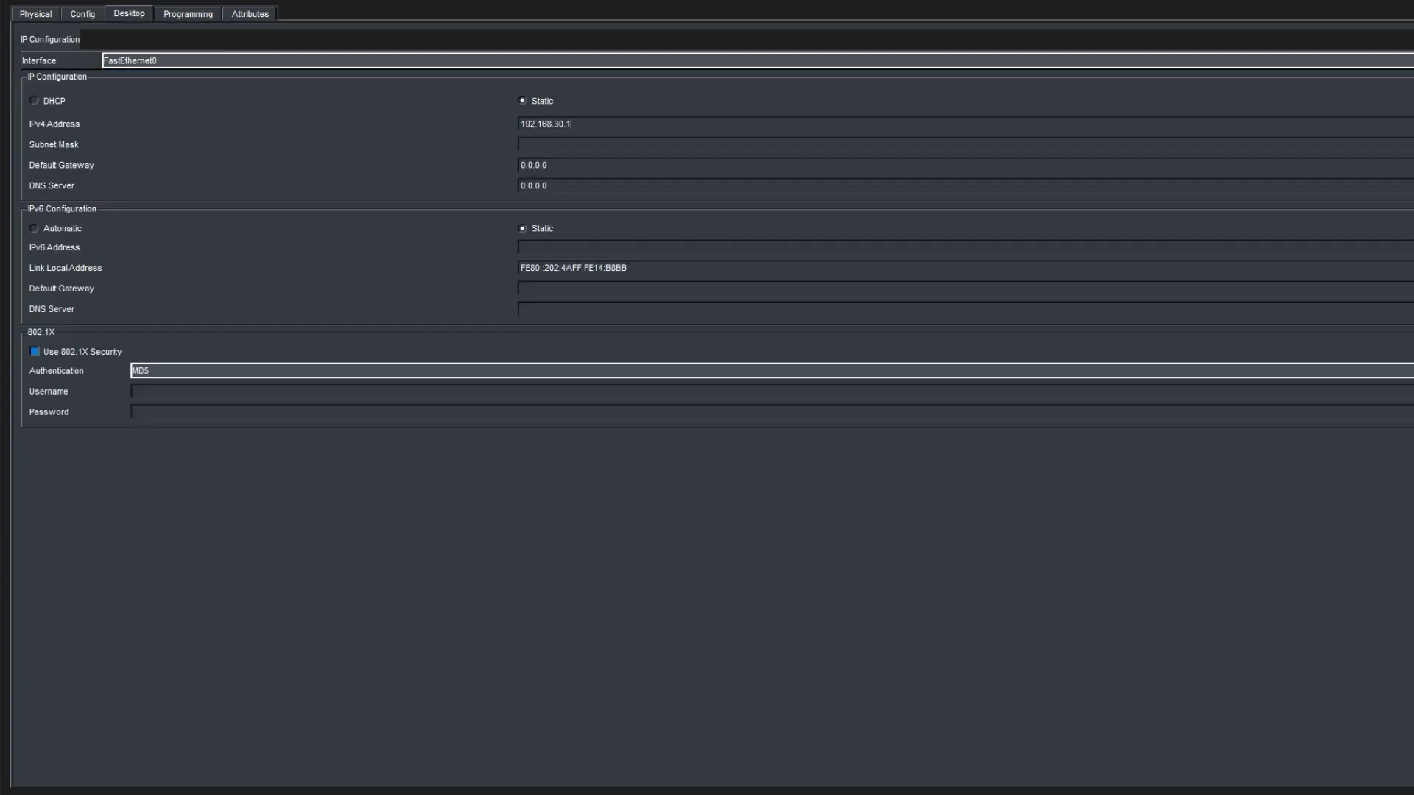
key("Tab")
key("Tab")
key("ctrl+v")
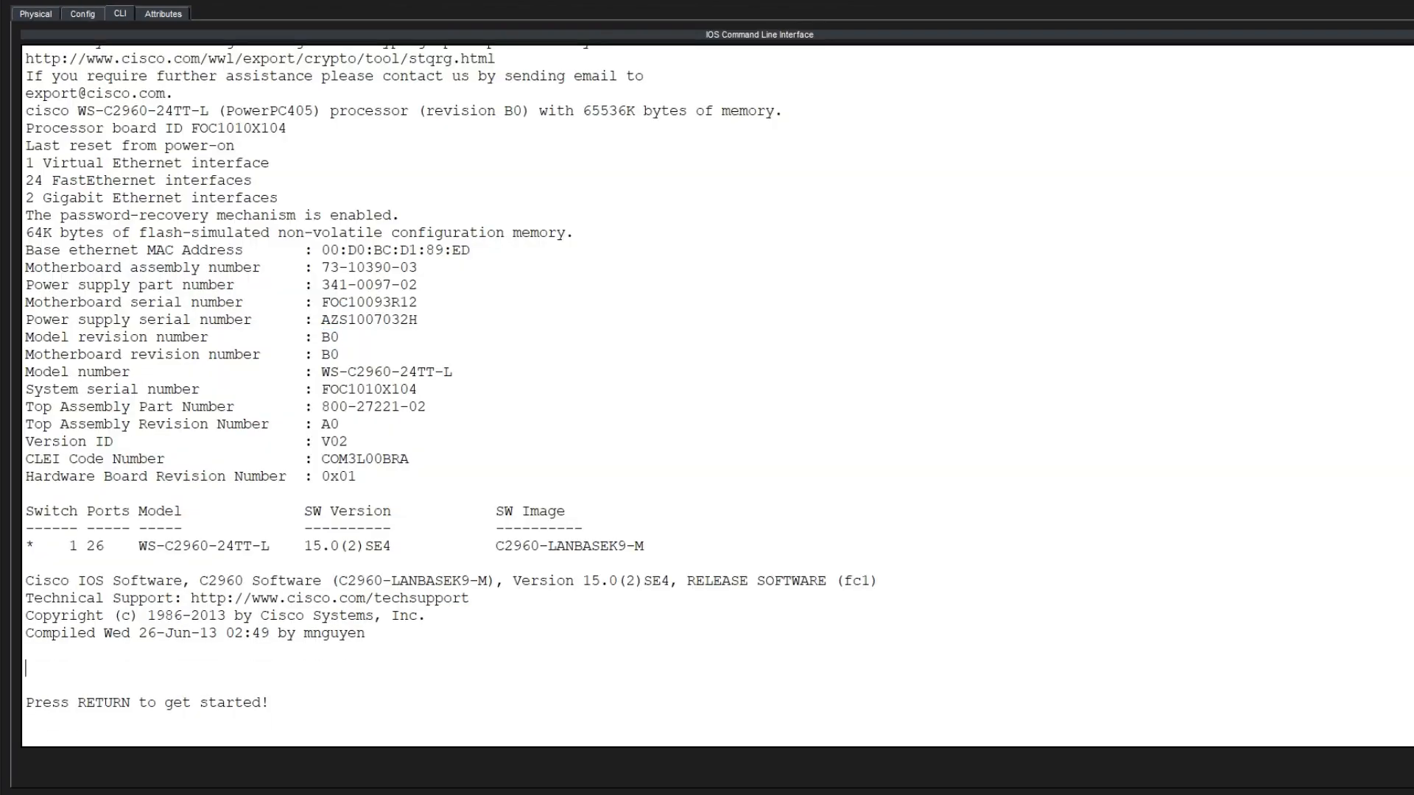
Enter privileged mode and global configuration mode on Switch5 with enable and conf t
key("Return")
type("enable")
key("Return")
type("conf t")
key("Return")
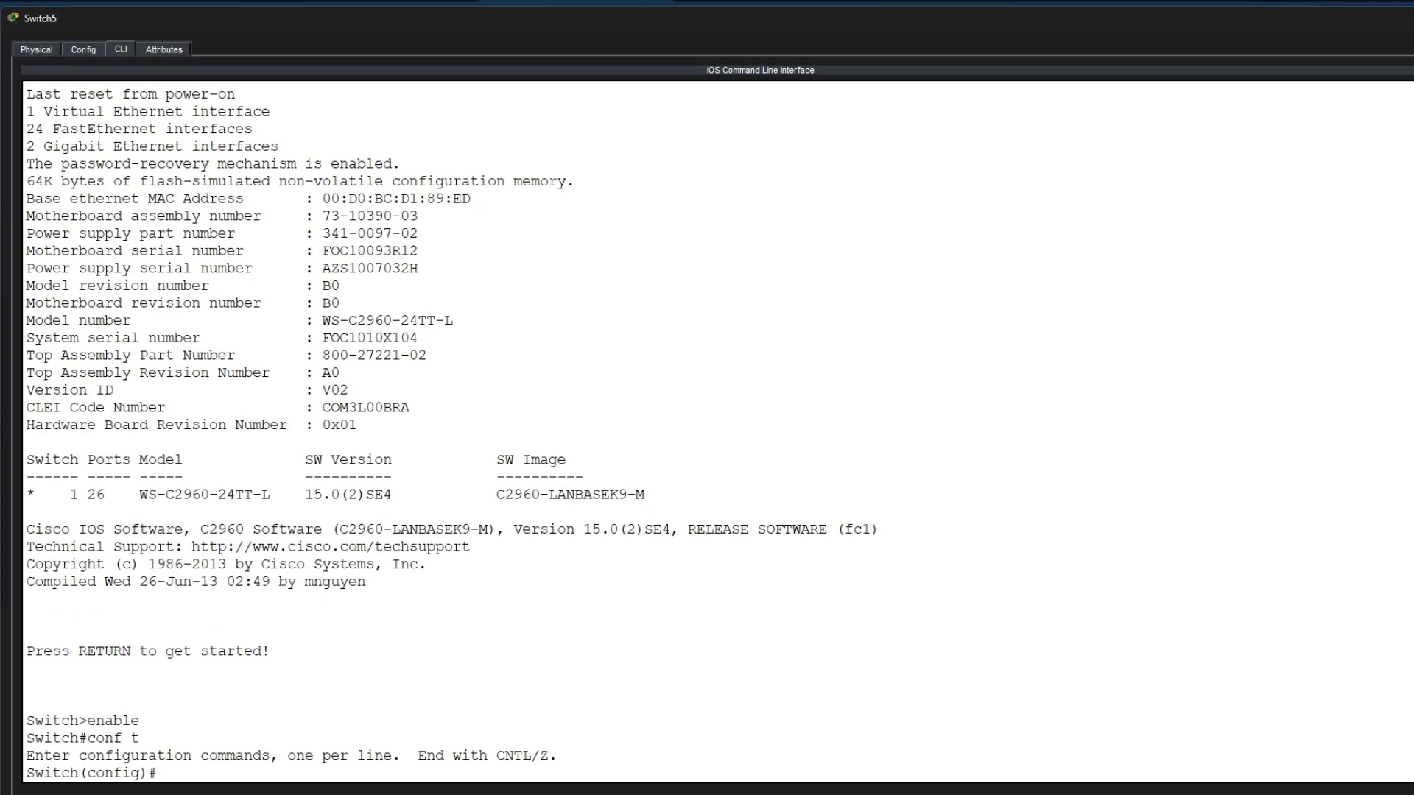
Create VLAN 10 on the switch and name it DOSEN
type("vlan 10")
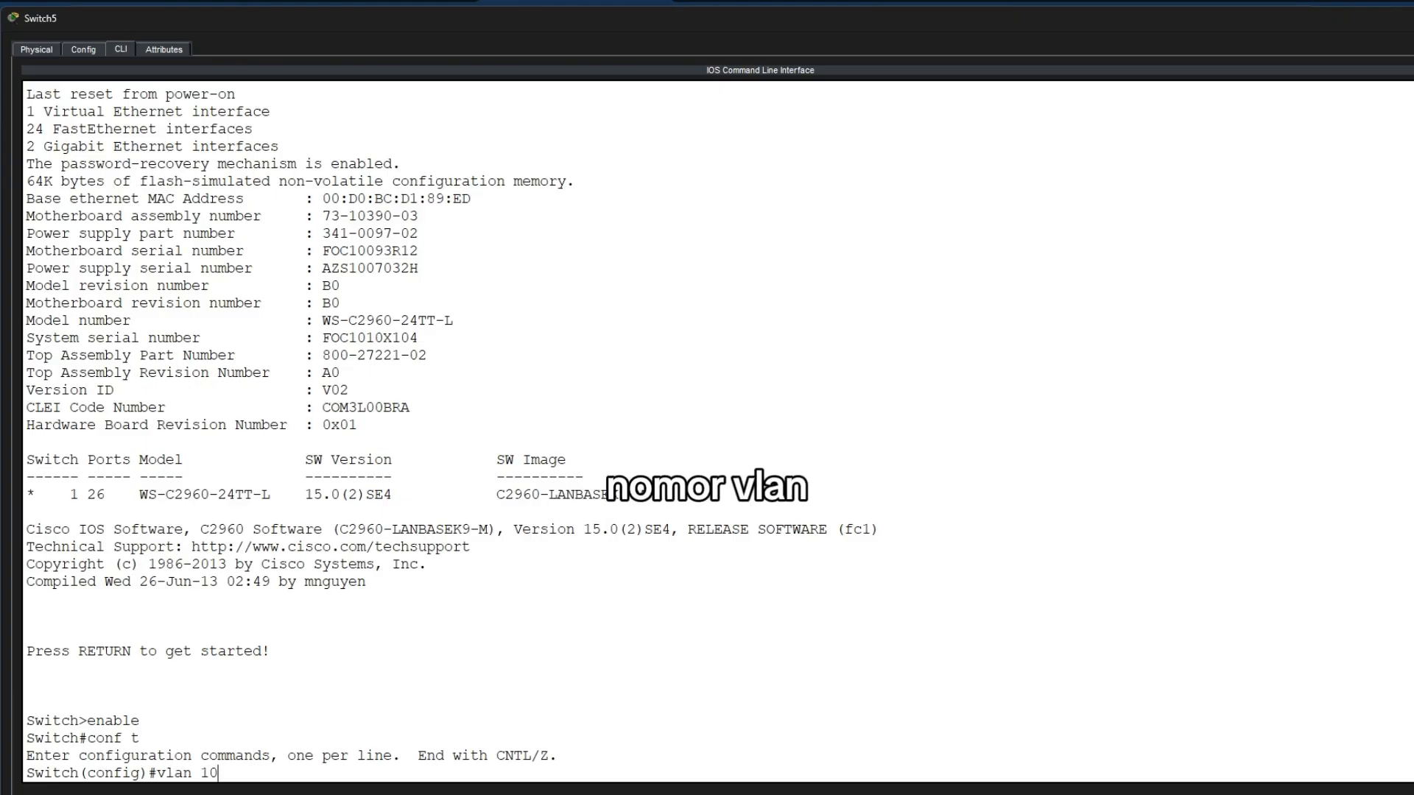
key("Return")
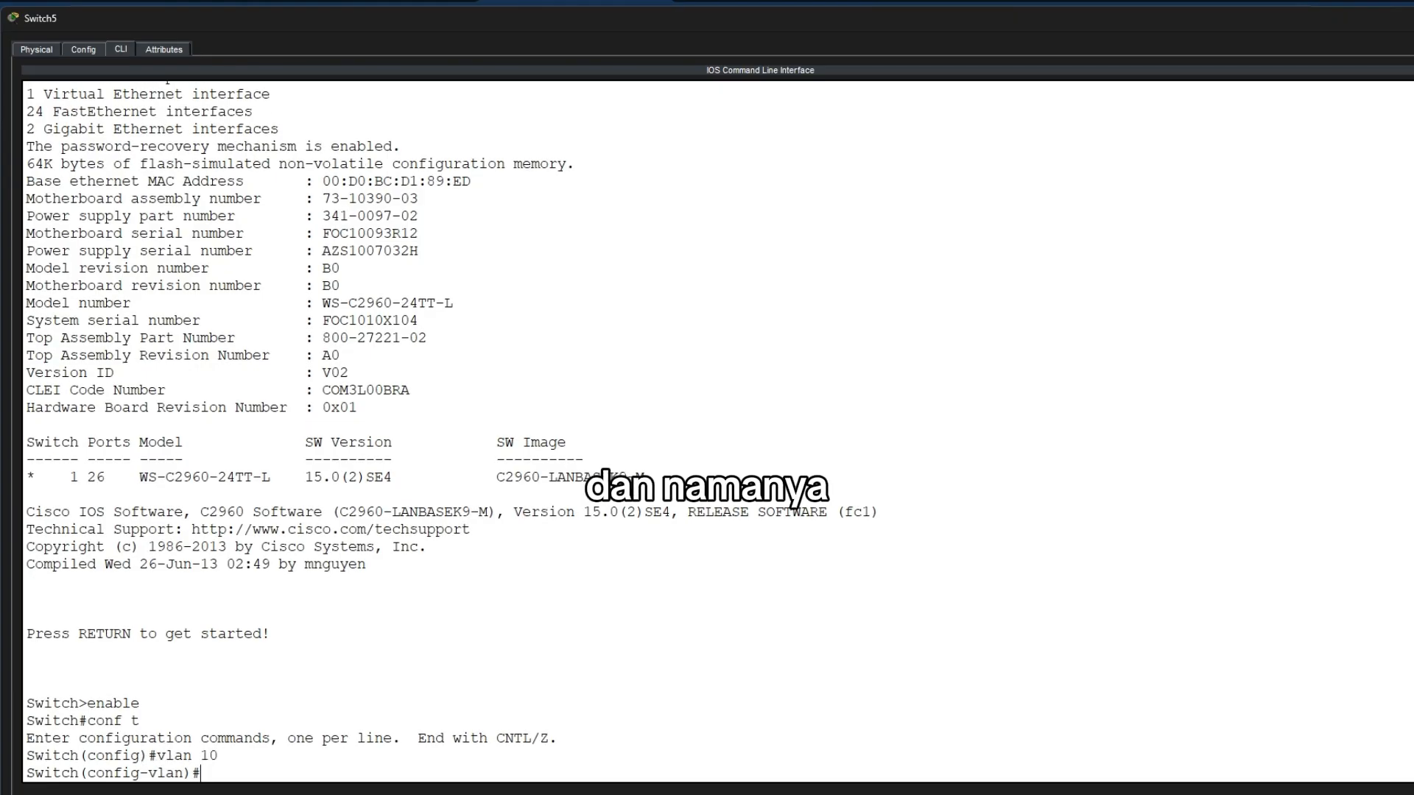
type("name")
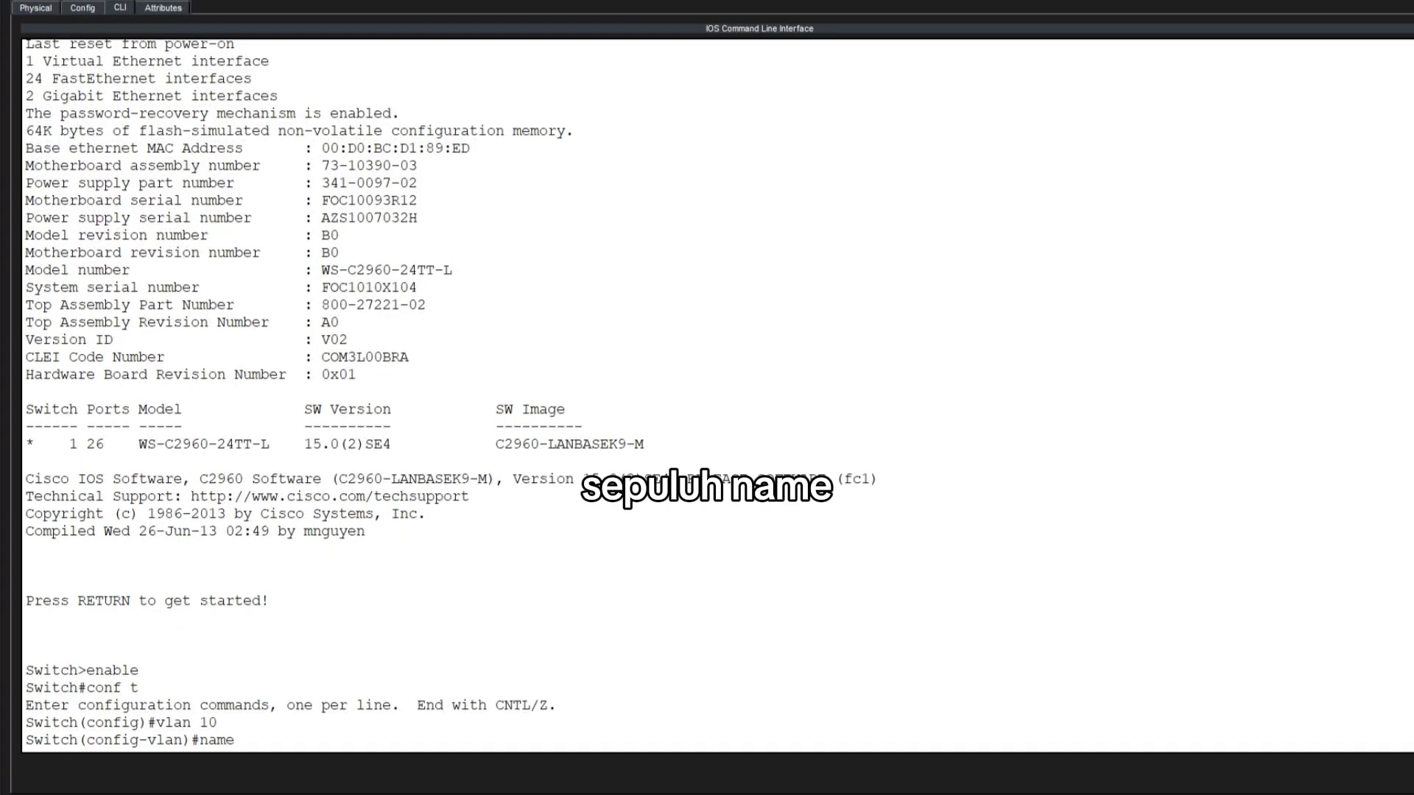
type(" DOSEN")
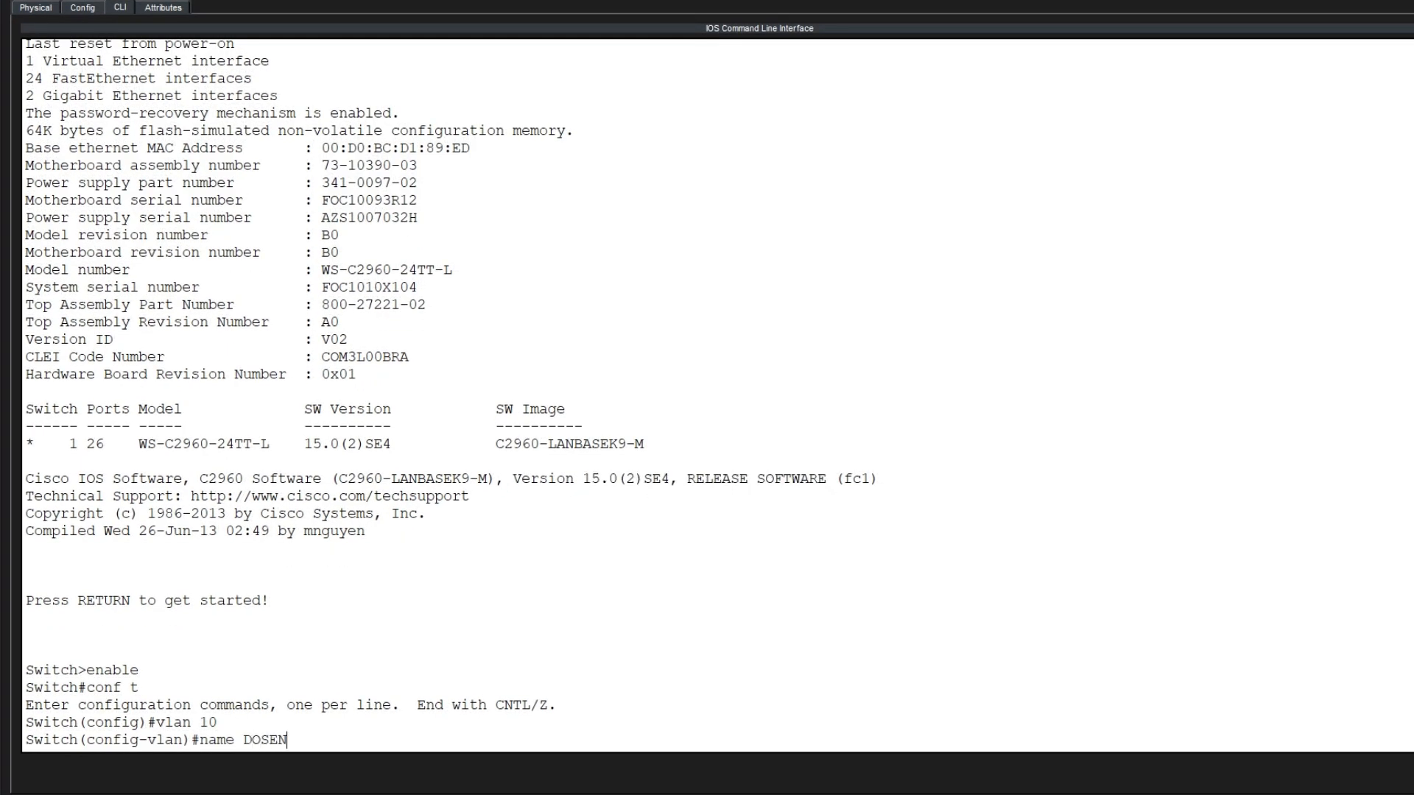
key("Return")
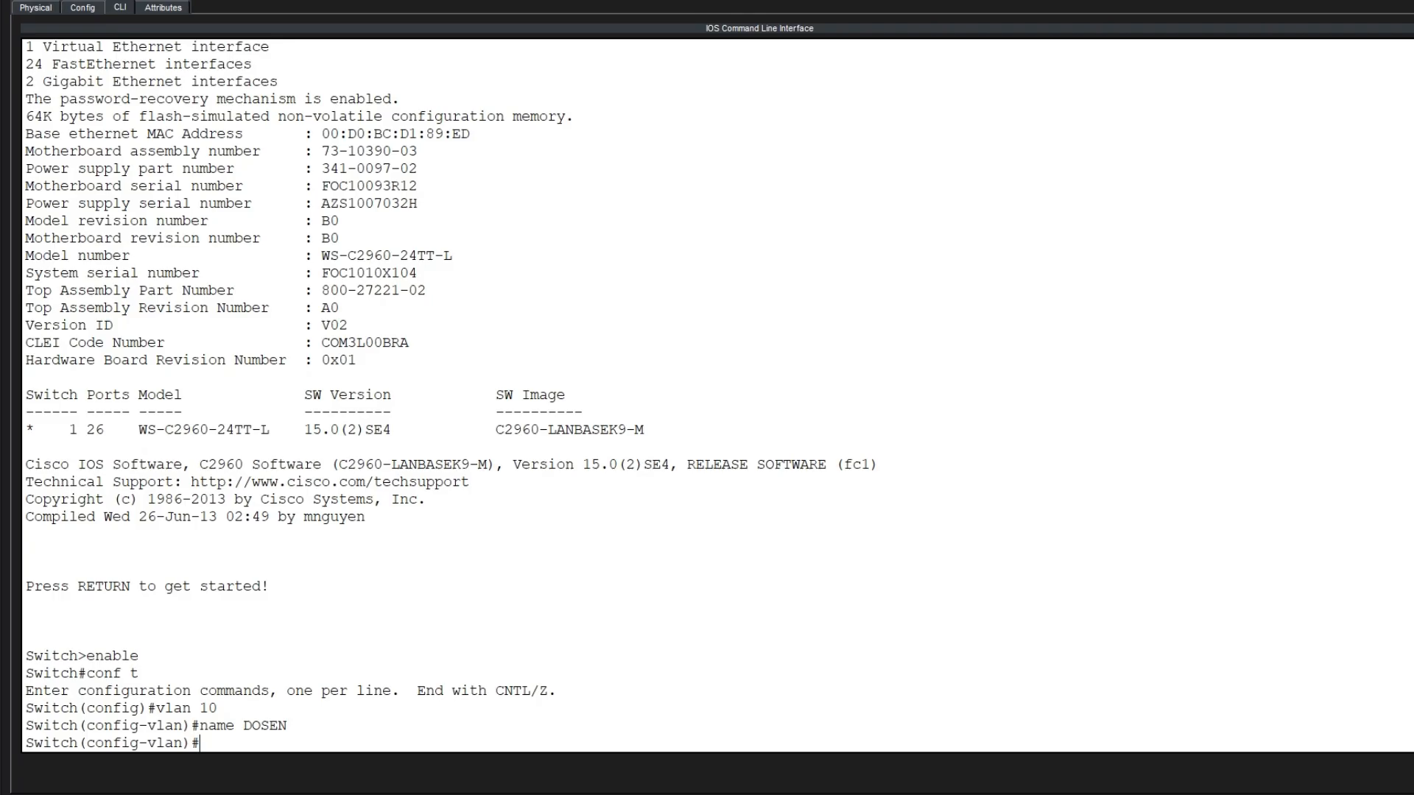
Create VLAN 20 on the switch with the vlan 20 command
key("Up")
key("Up")
key("BackSpace")
key("BackSpace")
type("20")
key("Return")
Check the VLAN labels in the topology and name VLAN 20 MAHASISWA
key("alt+Tab")
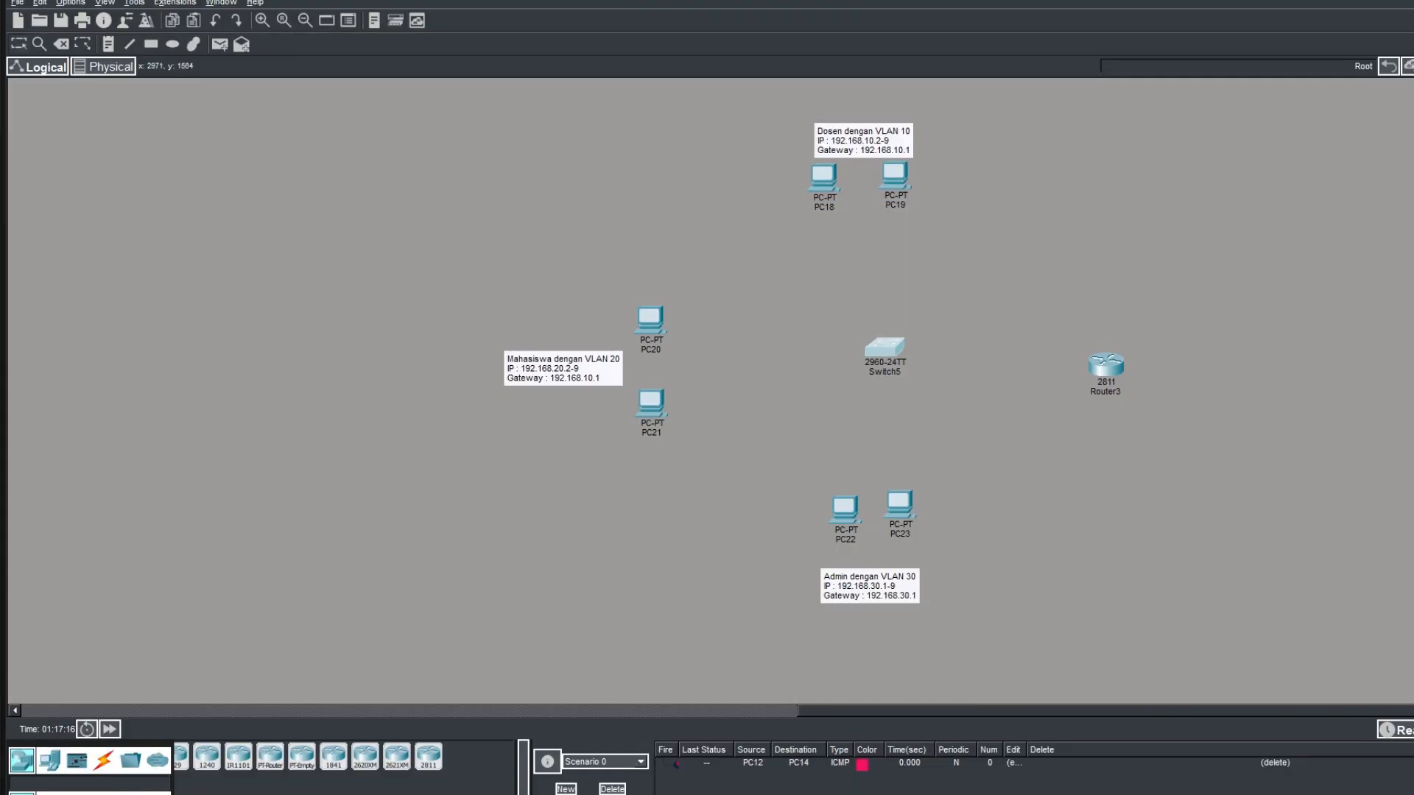
key("alt+Tab")
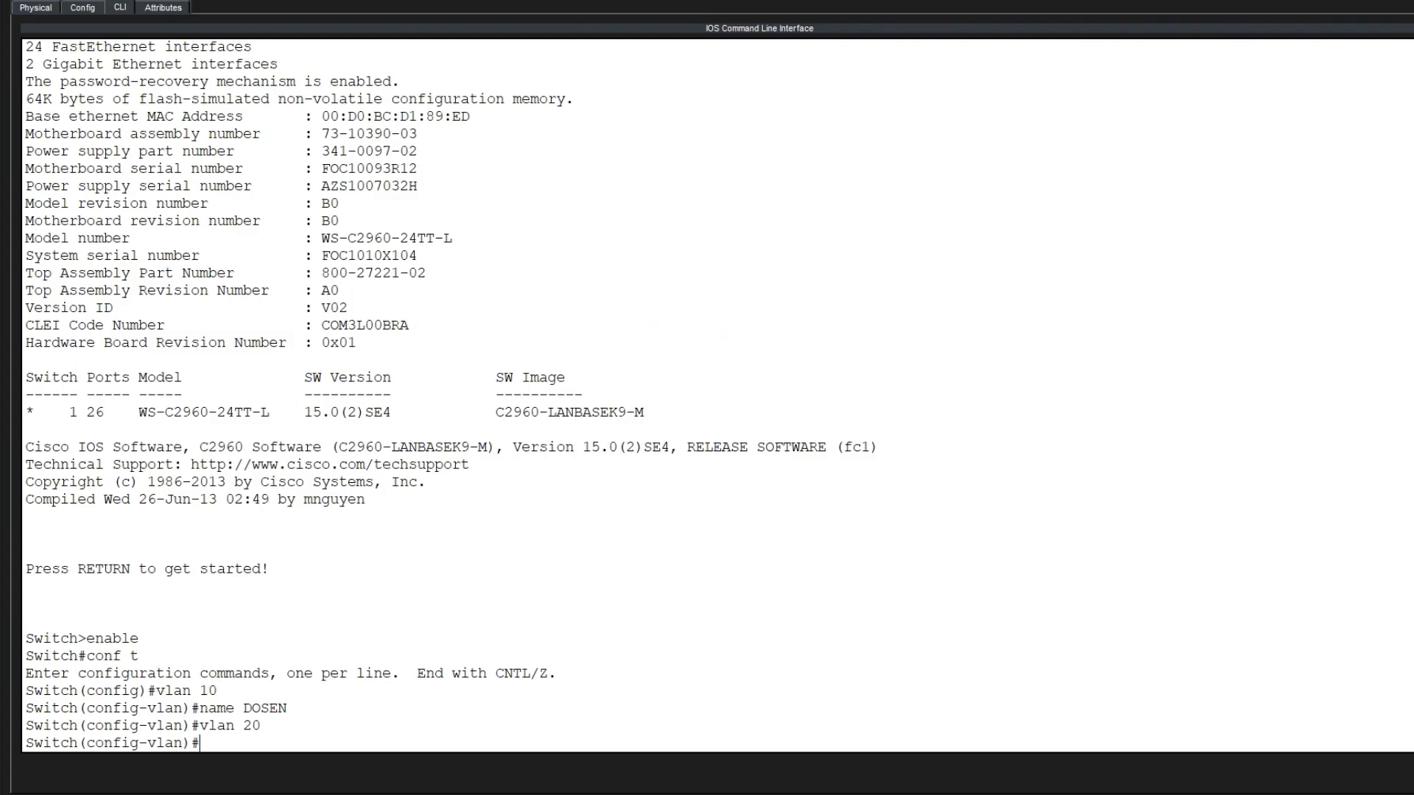
key("Up")
key("Up")
key("BackSpace")
key("BackSpace")
key("BackSpace")
key("BackSpace")
key("BackSpace")
type("MAHASISWA")
key("Return")
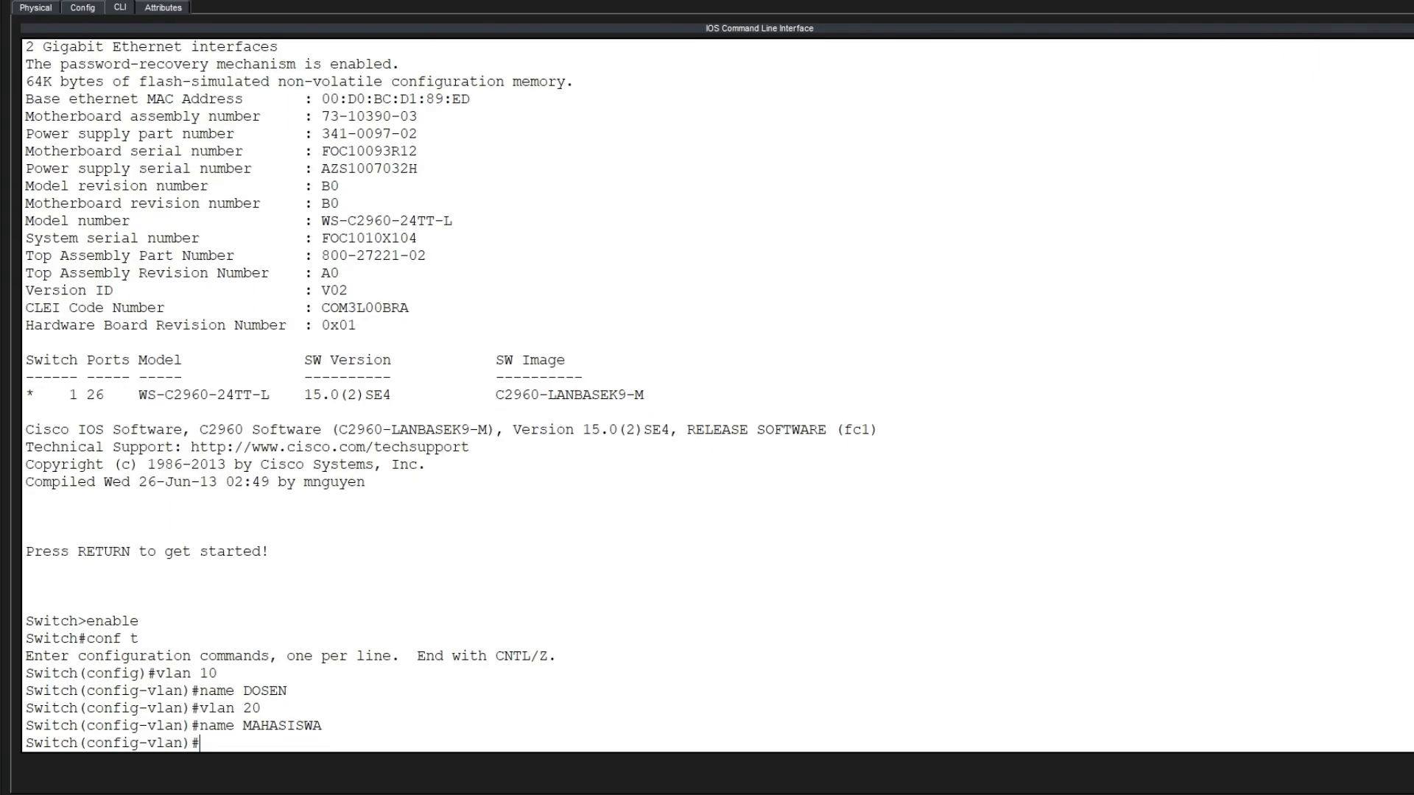
Create VLAN 30 on the switch with the vlan 30 command
key("Up")
key("Up")
key("BackSpace")
key("BackSpace")
type("30")
key("Return")
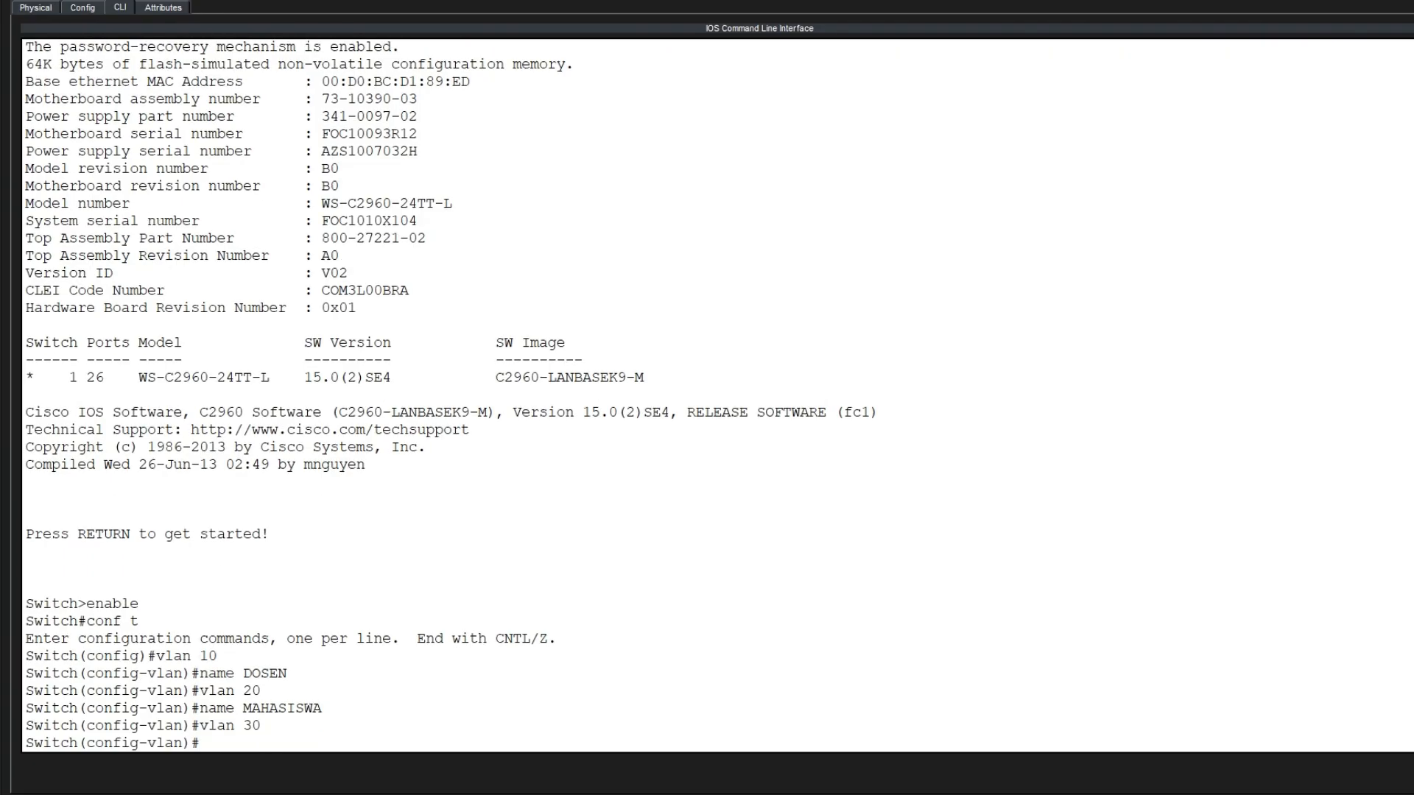
Name VLAN 30 ADMIN
key("Up")
key("Up")
key("BackSpace")
key("BackSpace")
key("BackSpace")
key("BackSpace")
key("BackSpace")
key("BackSpace")
key("BackSpace")
key("BackSpace")
key("BackSpace")
type("ADMIN")
key("Return")
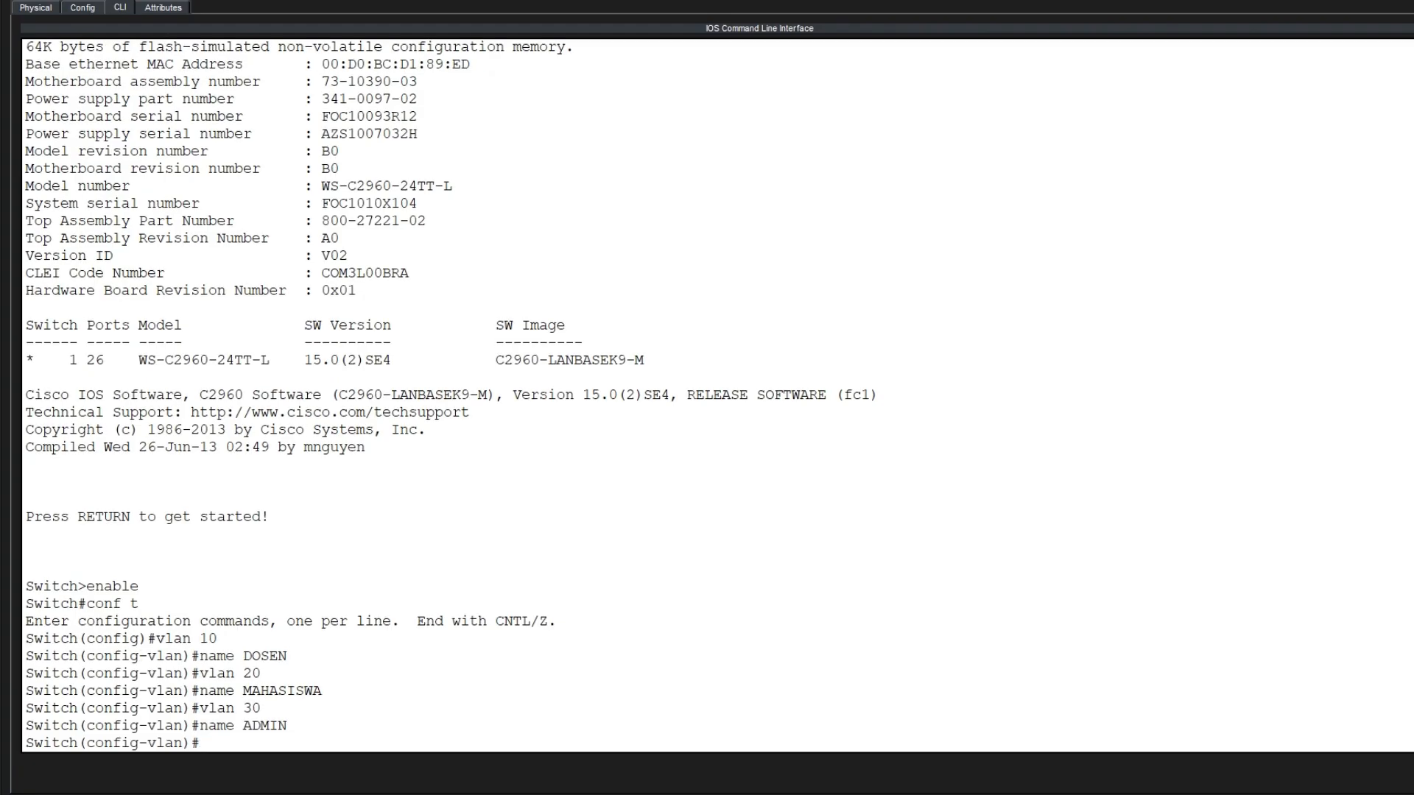
Try to list the VLANs with show vlan brief, and check the command against the Google Docs monitoring notes
type("show vlan brief")
key("Return")
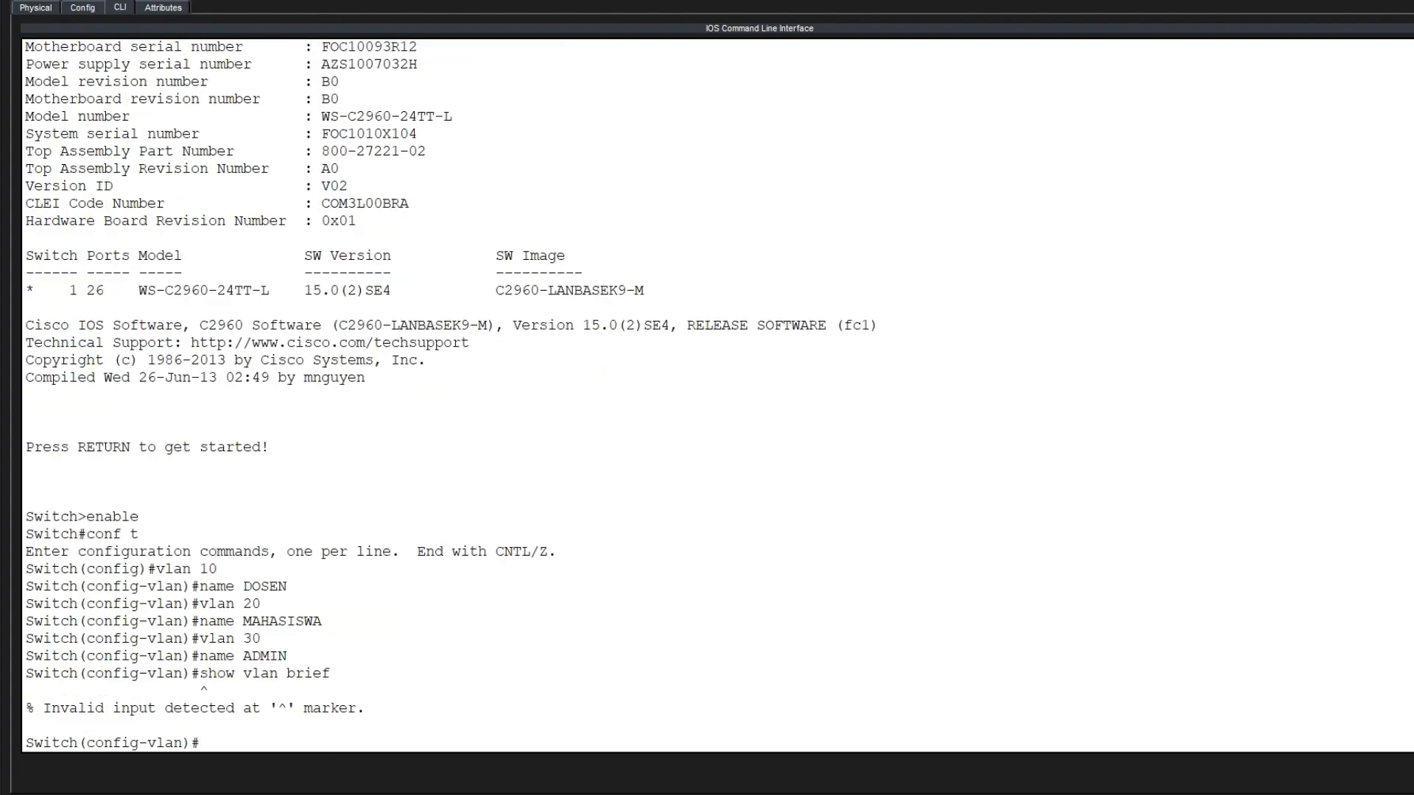
key("alt+Tab")
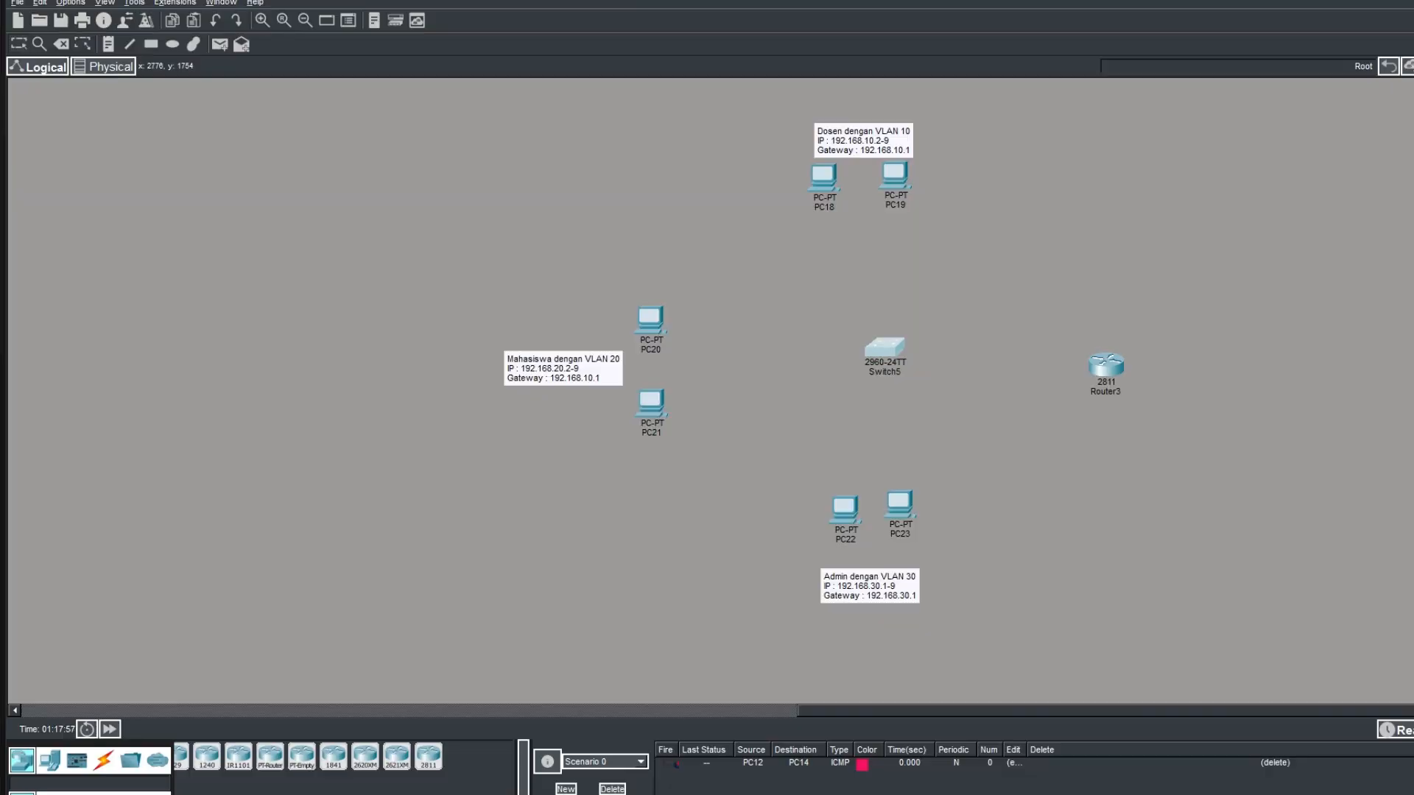
key("alt+Tab")
key("alt+Tab")
key("alt+Tab")
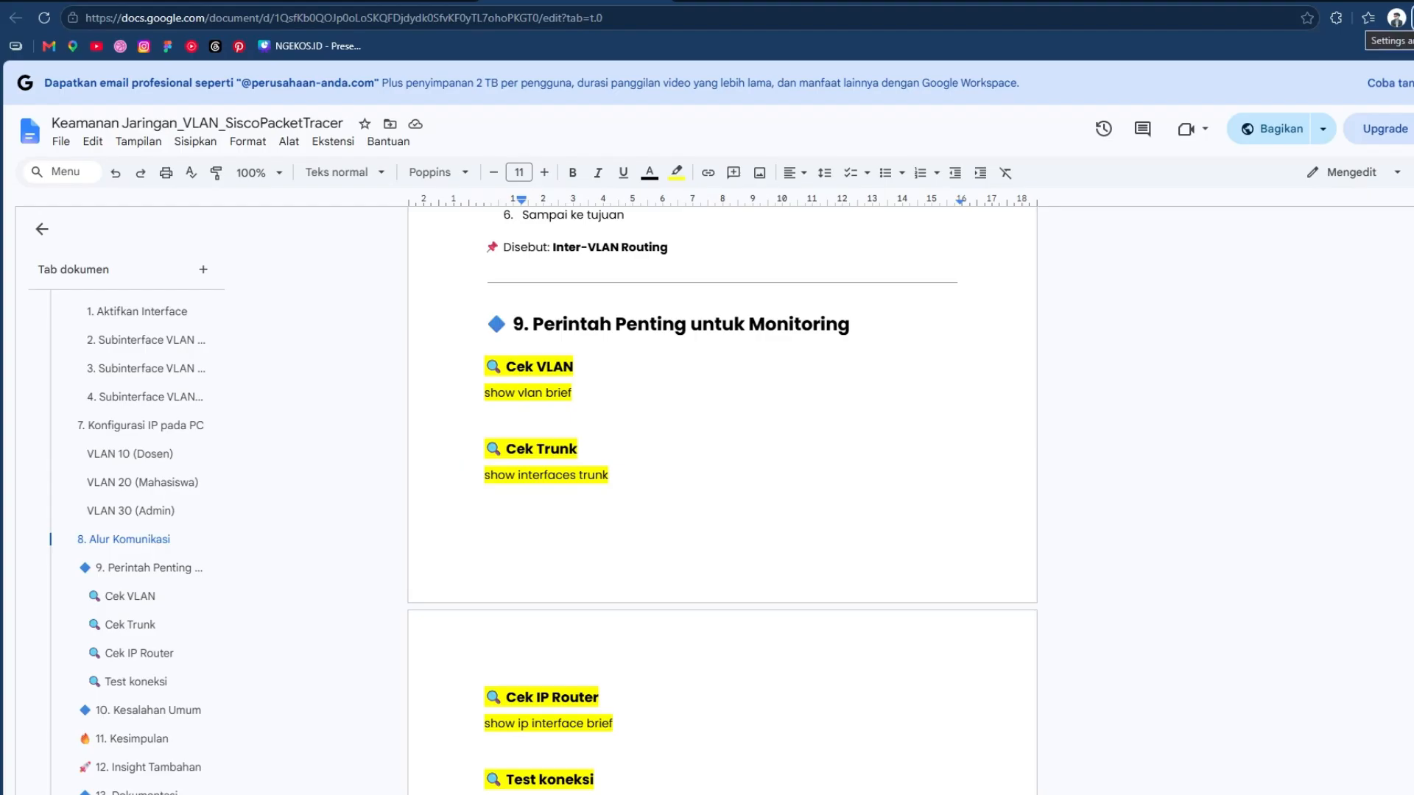
key("alt+Tab")
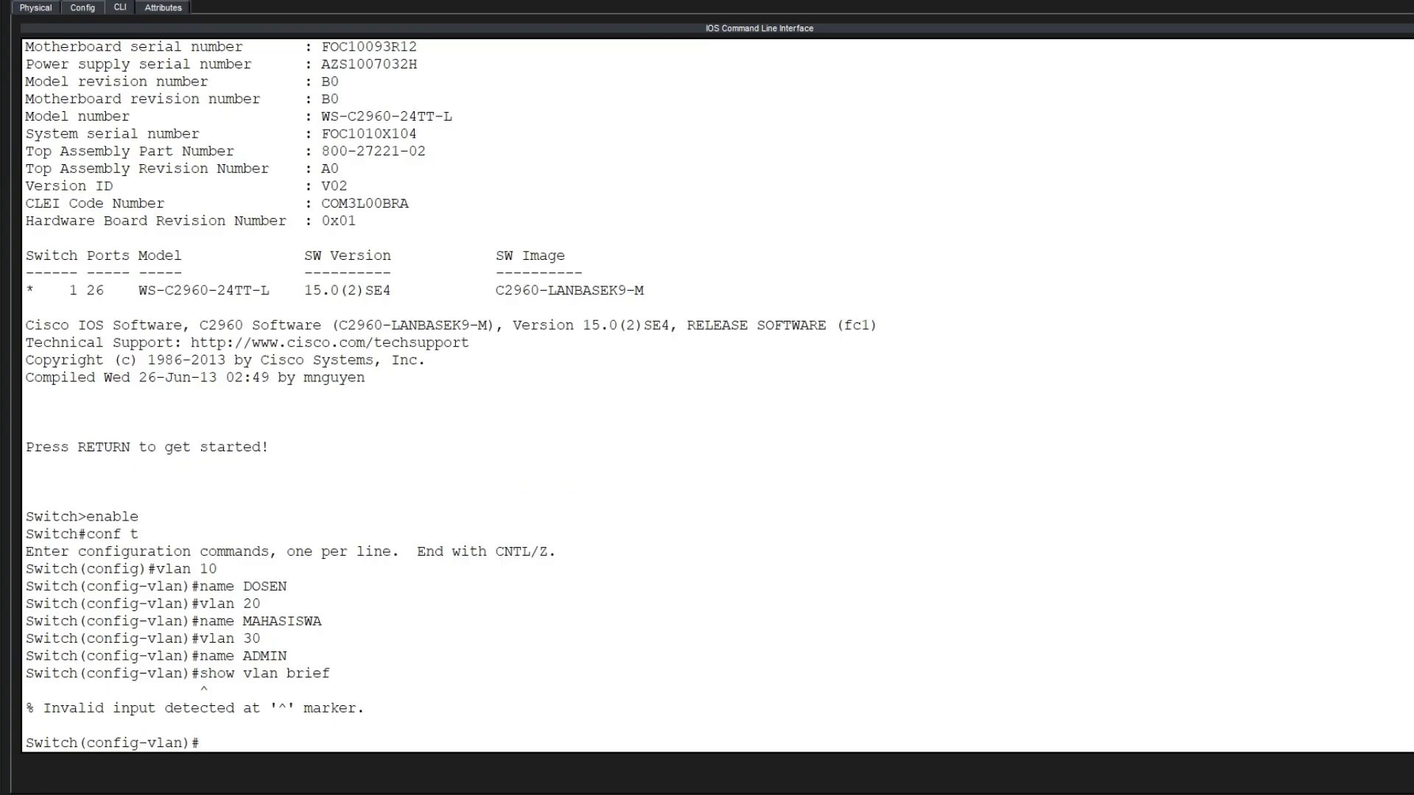
Exit VLAN configuration mode and try show vlan brief in global configuration mode
type("exit")
key("Return")
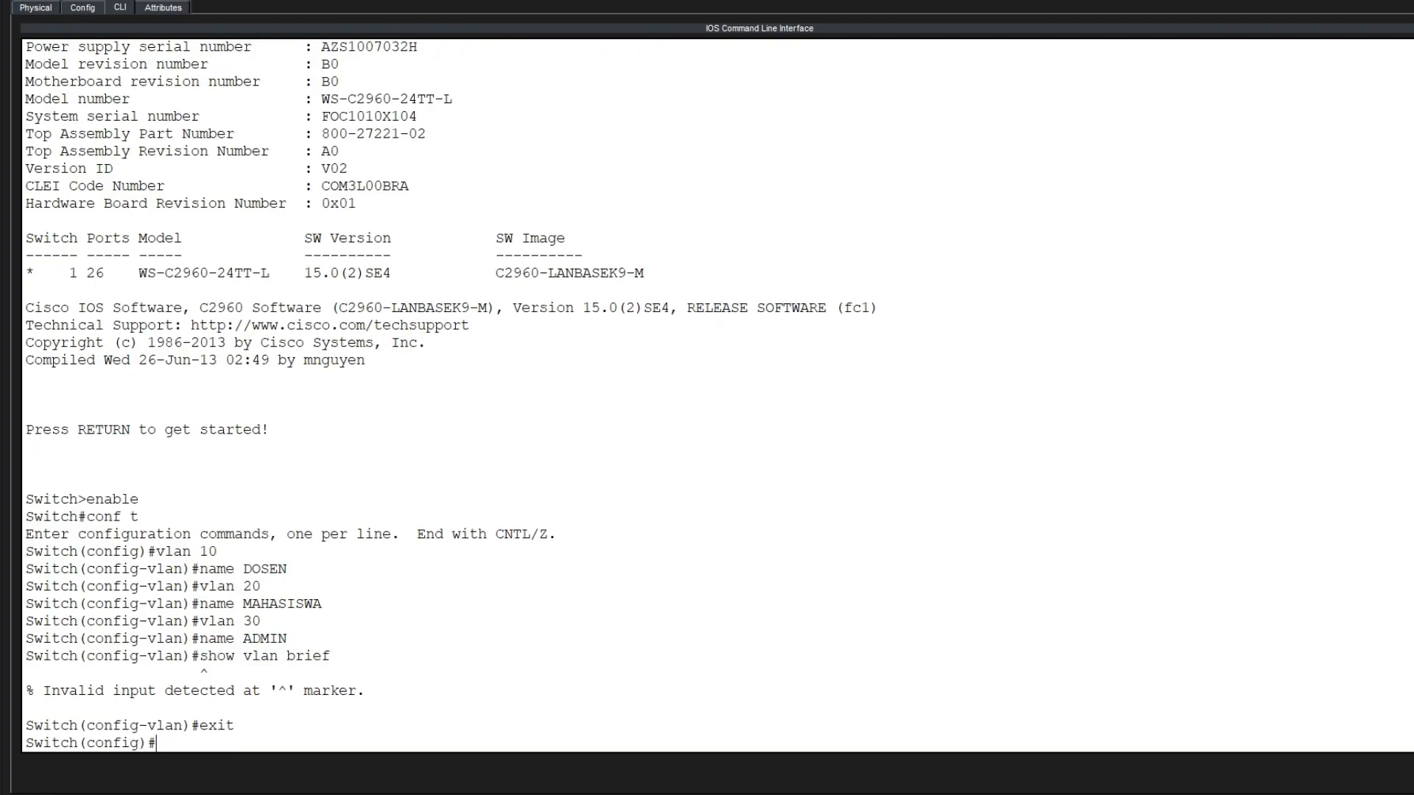
type("show vlan brief")
key("Return")
Exit global configuration mode to the privileged prompt and run enable
key("Up")
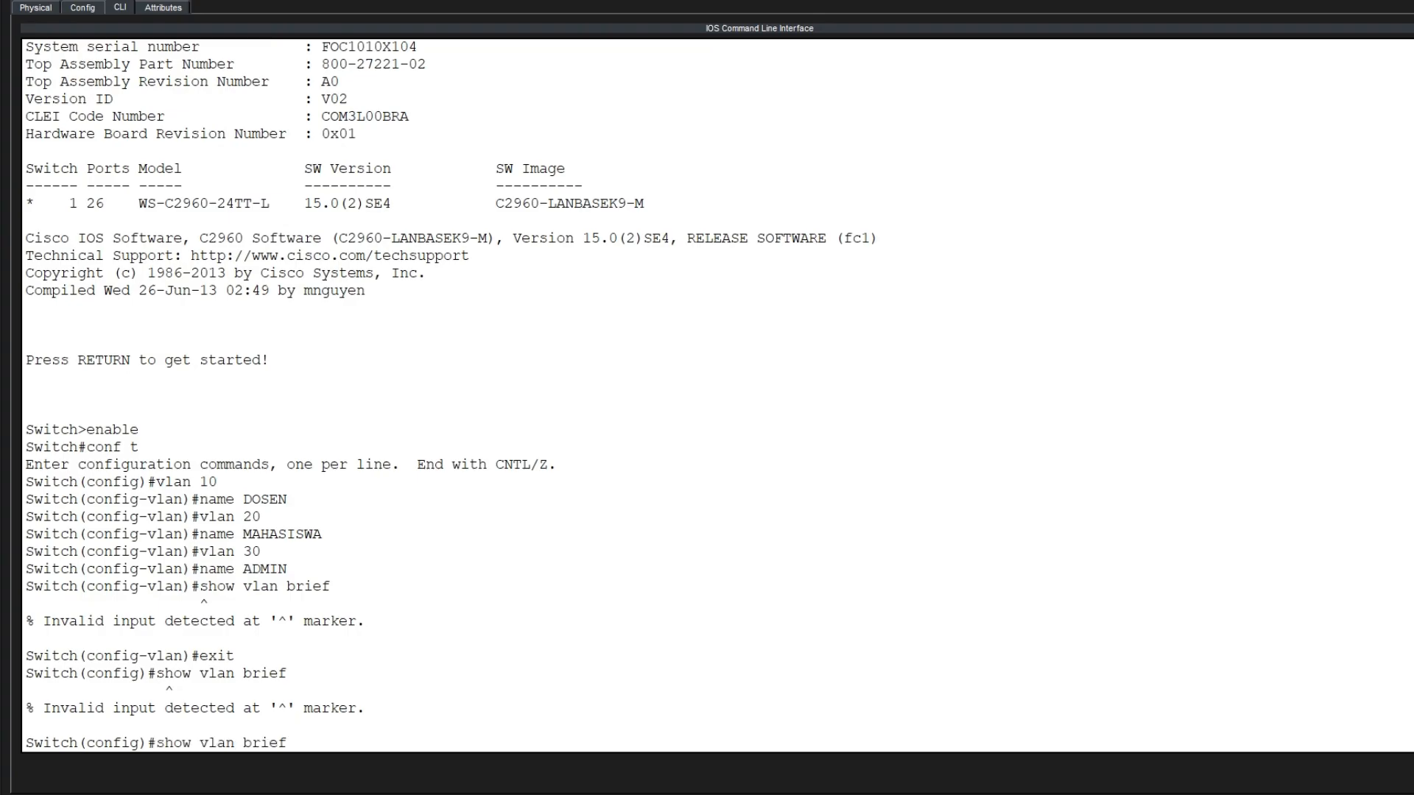
key("Up")
key("Return")
type("conf t")
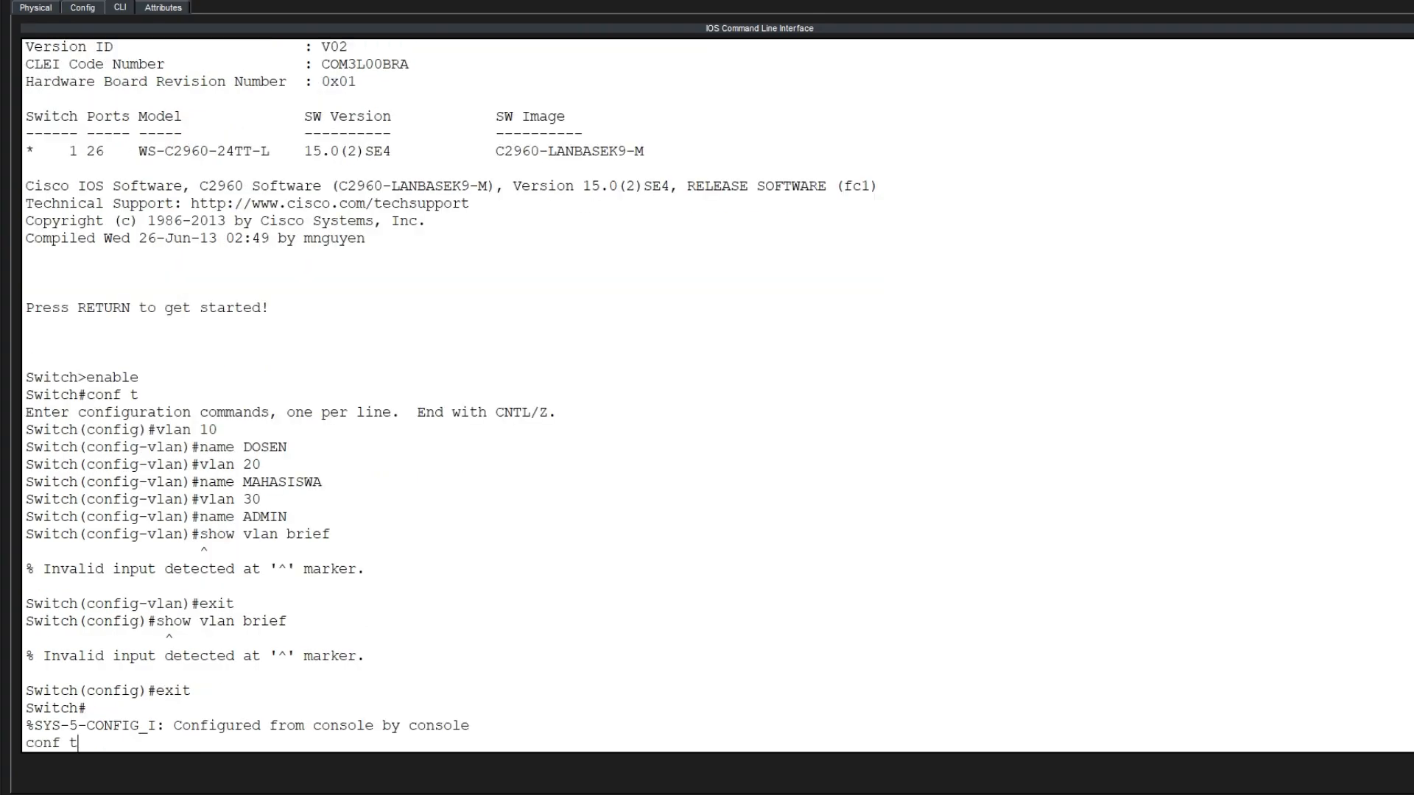
key("Up")
key("Down")
key("Up")
key("Return")
List the switch's VLANs with show vlan brief and examine the rows for VLANs 10, 20 and 30
key("Up")
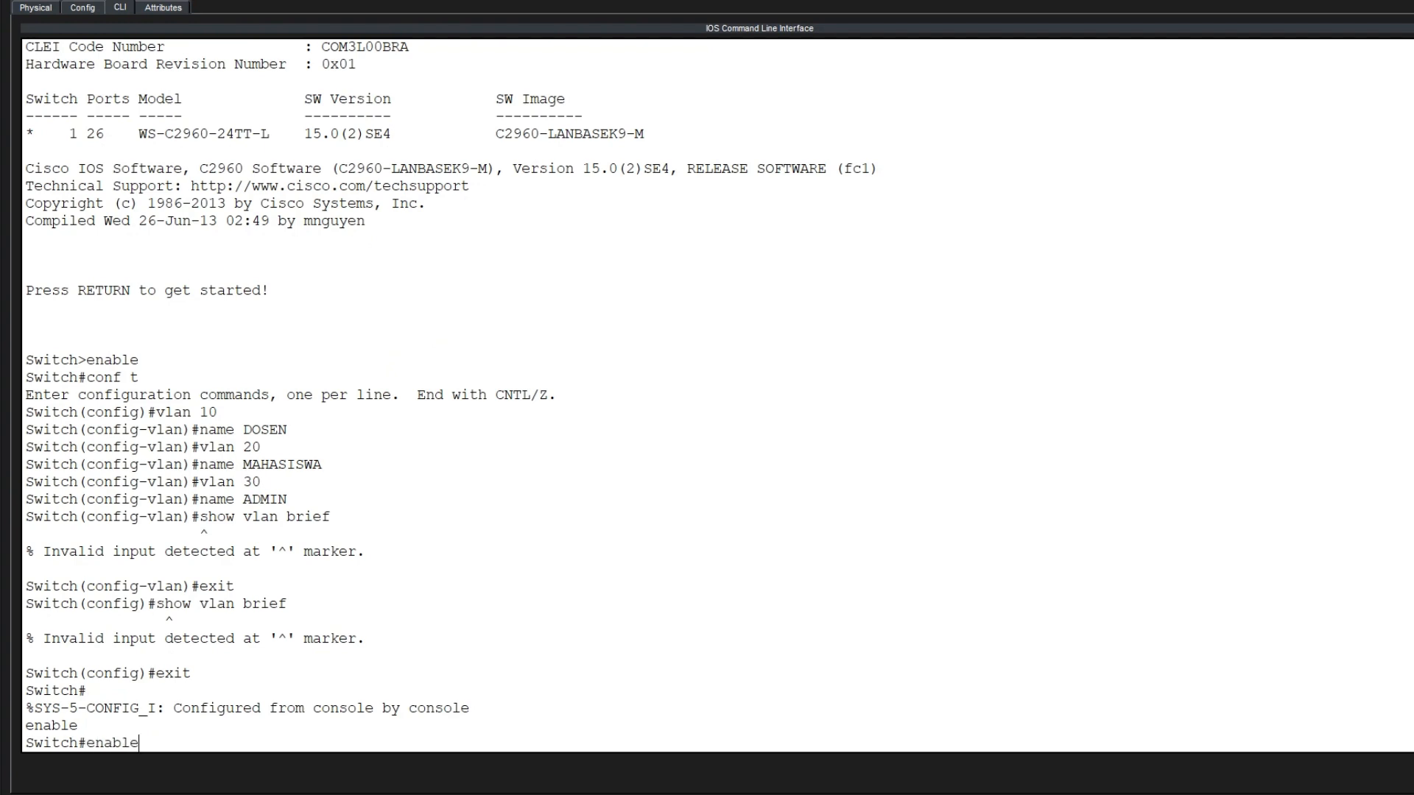
key("BackSpace")
key("BackSpace")
key("BackSpace")
key("BackSpace")
key("BackSpace")
key("BackSpace")
type("show vlan brief")
key("Return")
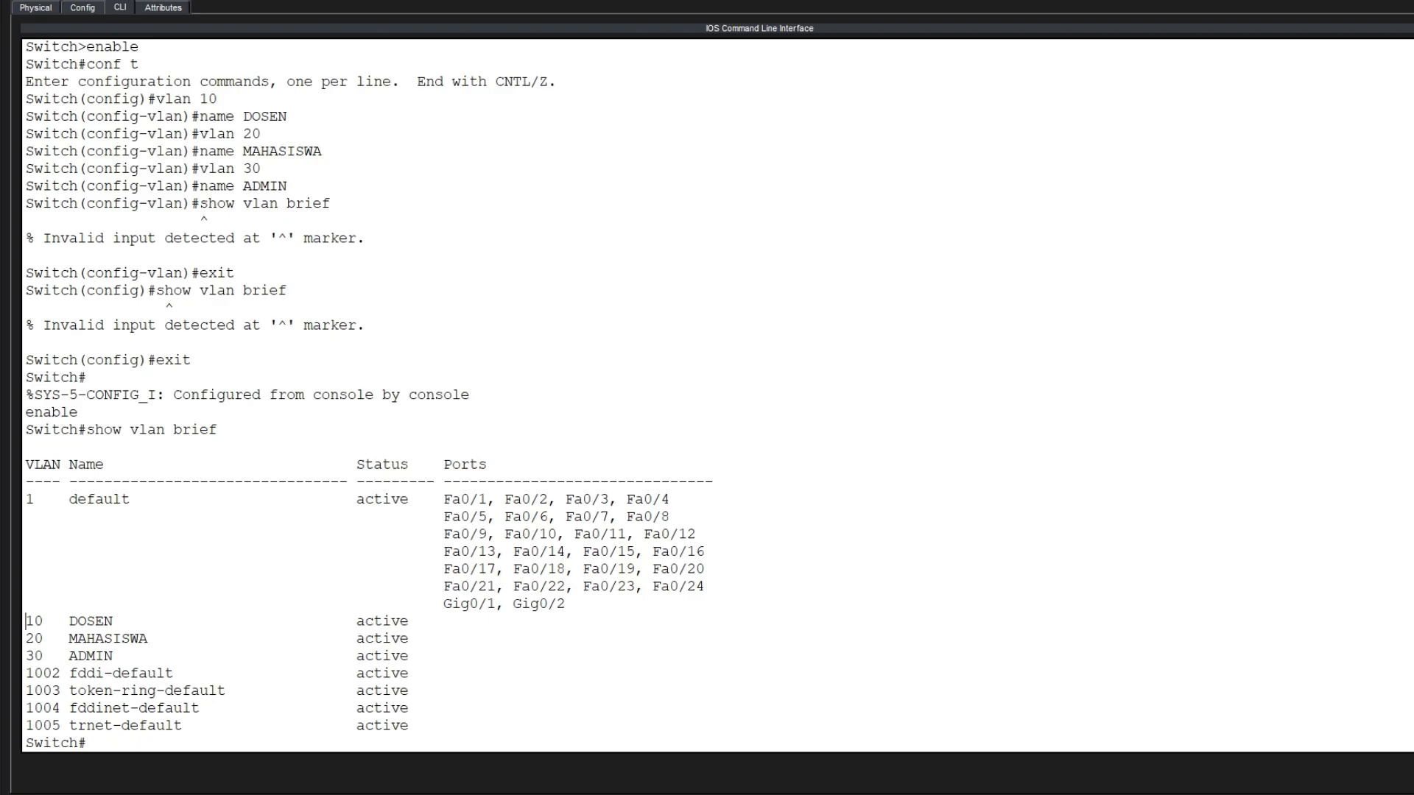
left_click_drag(26, 621, 425, 655)
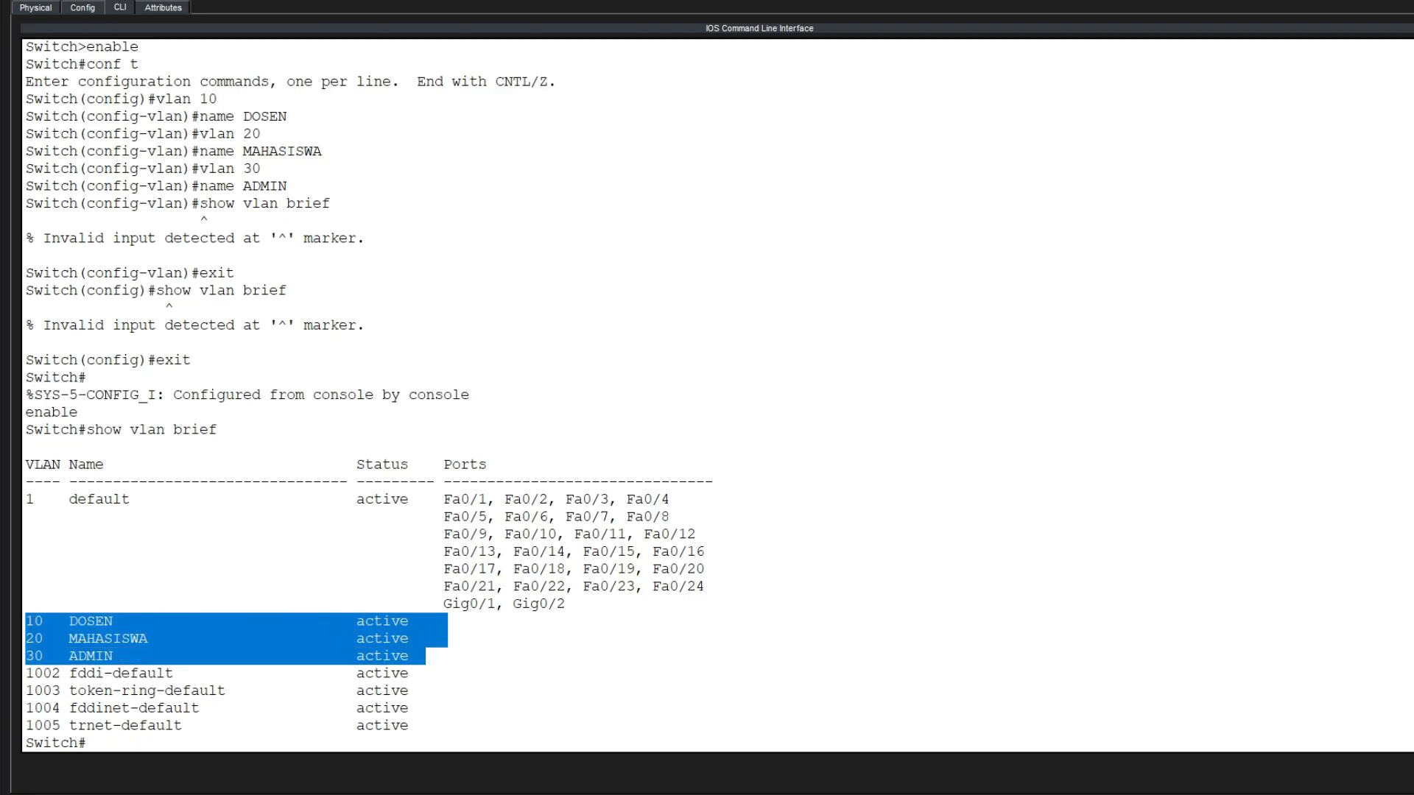
left_click(373, 603)
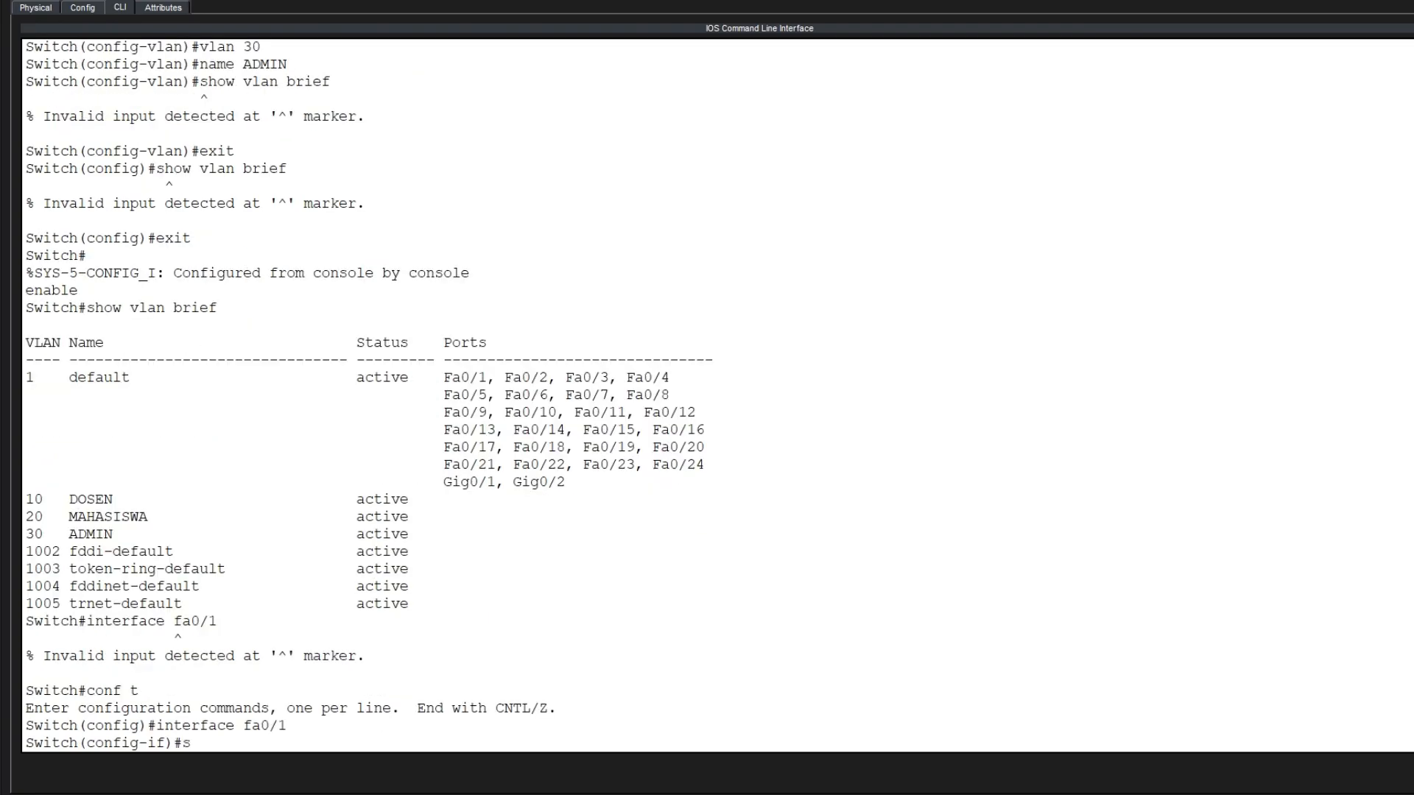
Set port fa0/1 to access mode with switchport mode access, checking the port assignment commands in the Google Docs notes
type("witch")
type("port mode access")
key("alt+Tab")
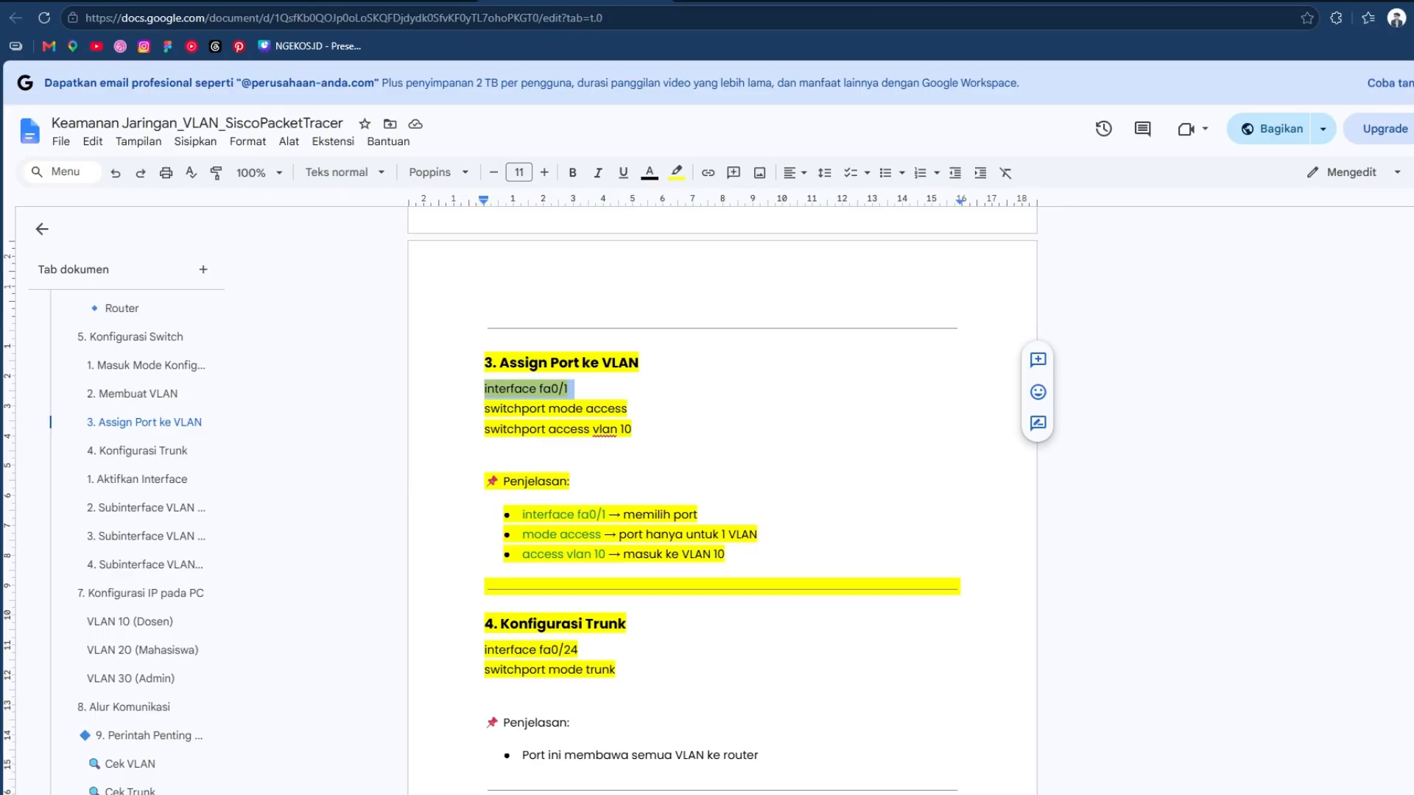
key("alt+Tab")
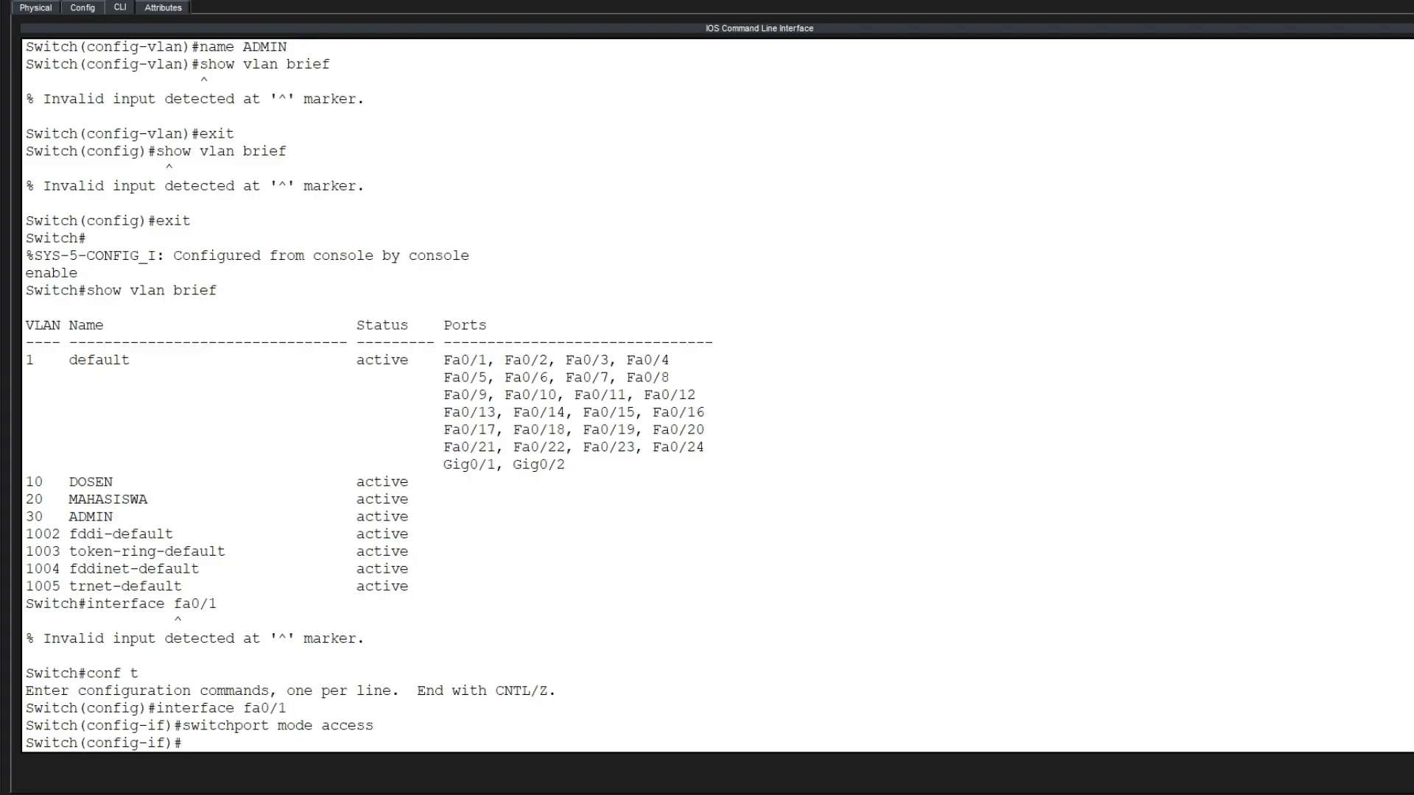
Recheck the Google Docs notes and assign port fa0/1 to VLAN 10 with switchport access vlan 10
key("alt+Tab")
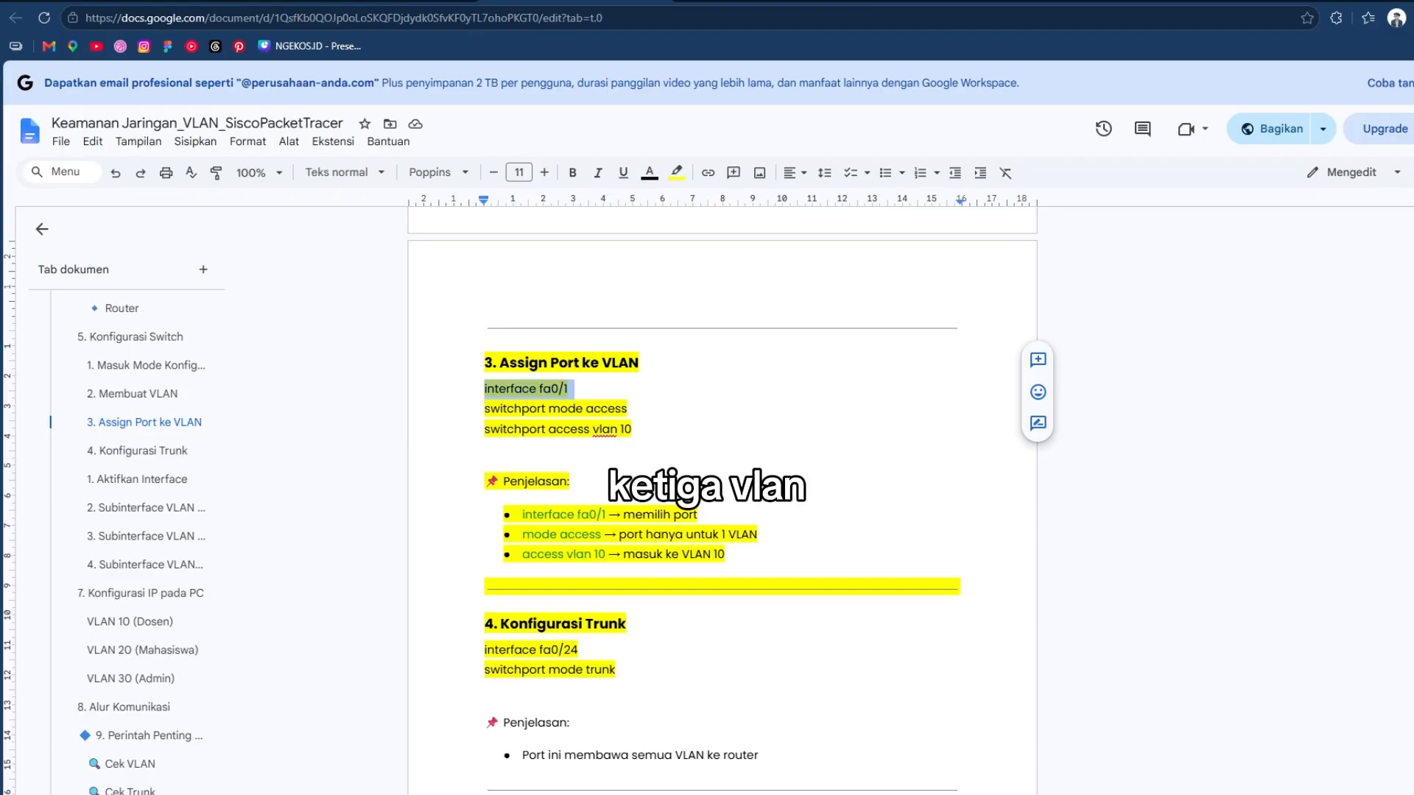
key("alt+Tab")
key("Up")
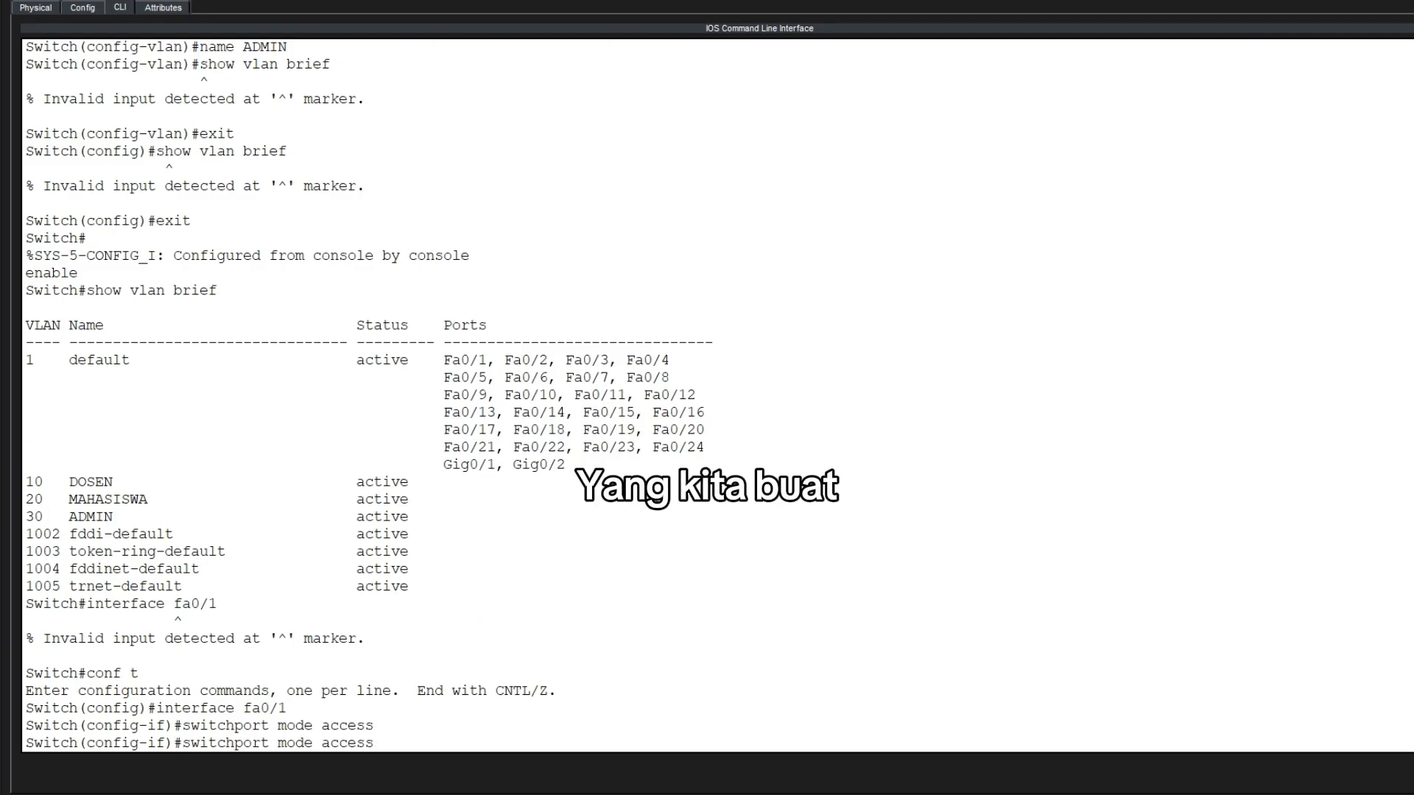
key("BackSpace")
key("BackSpace")
key("BackSpace")
key("BackSpace")
key("BackSpace")
key("BackSpace")
key("BackSpace")
key("BackSpace")
key("BackSpace")
key("BackSpace")
key("BackSpace")
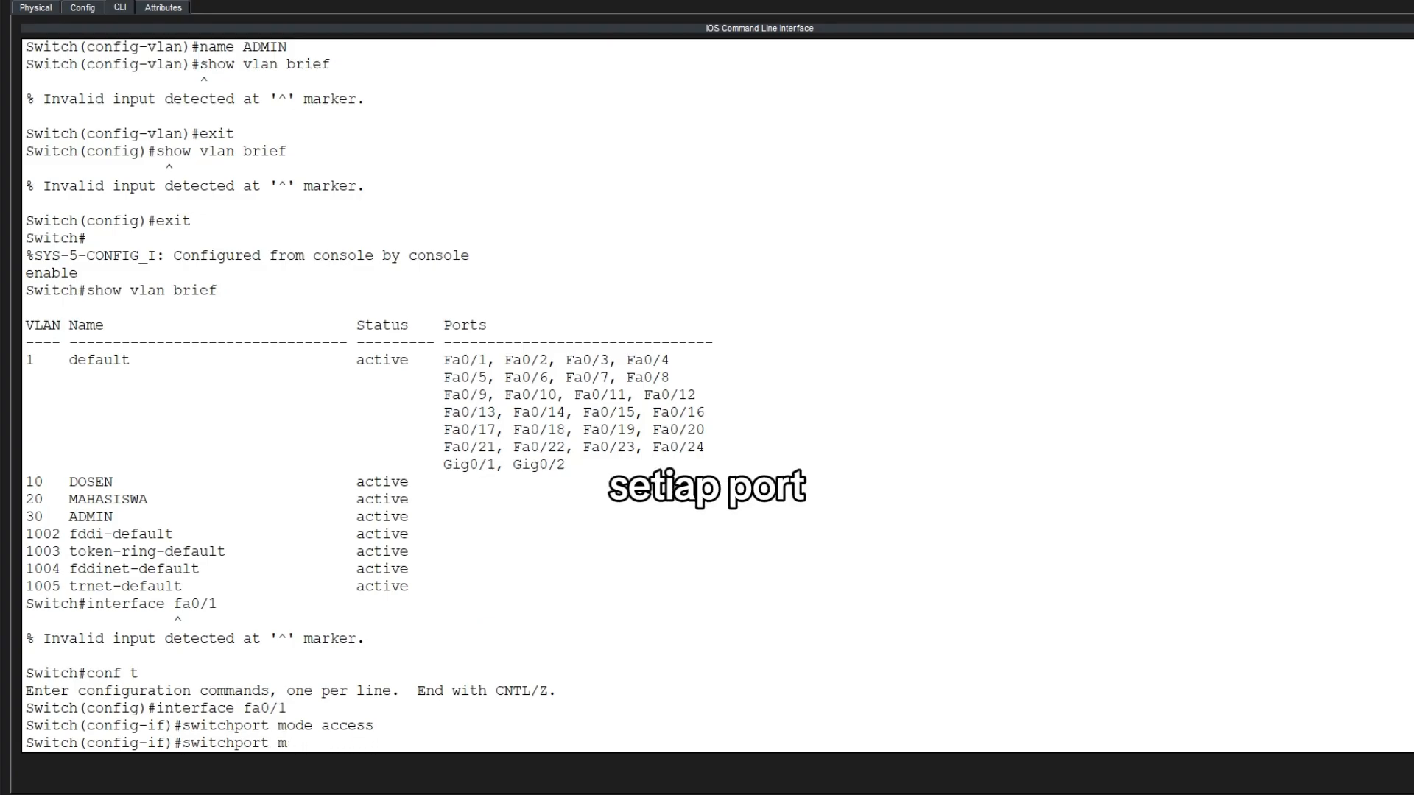
type("access")
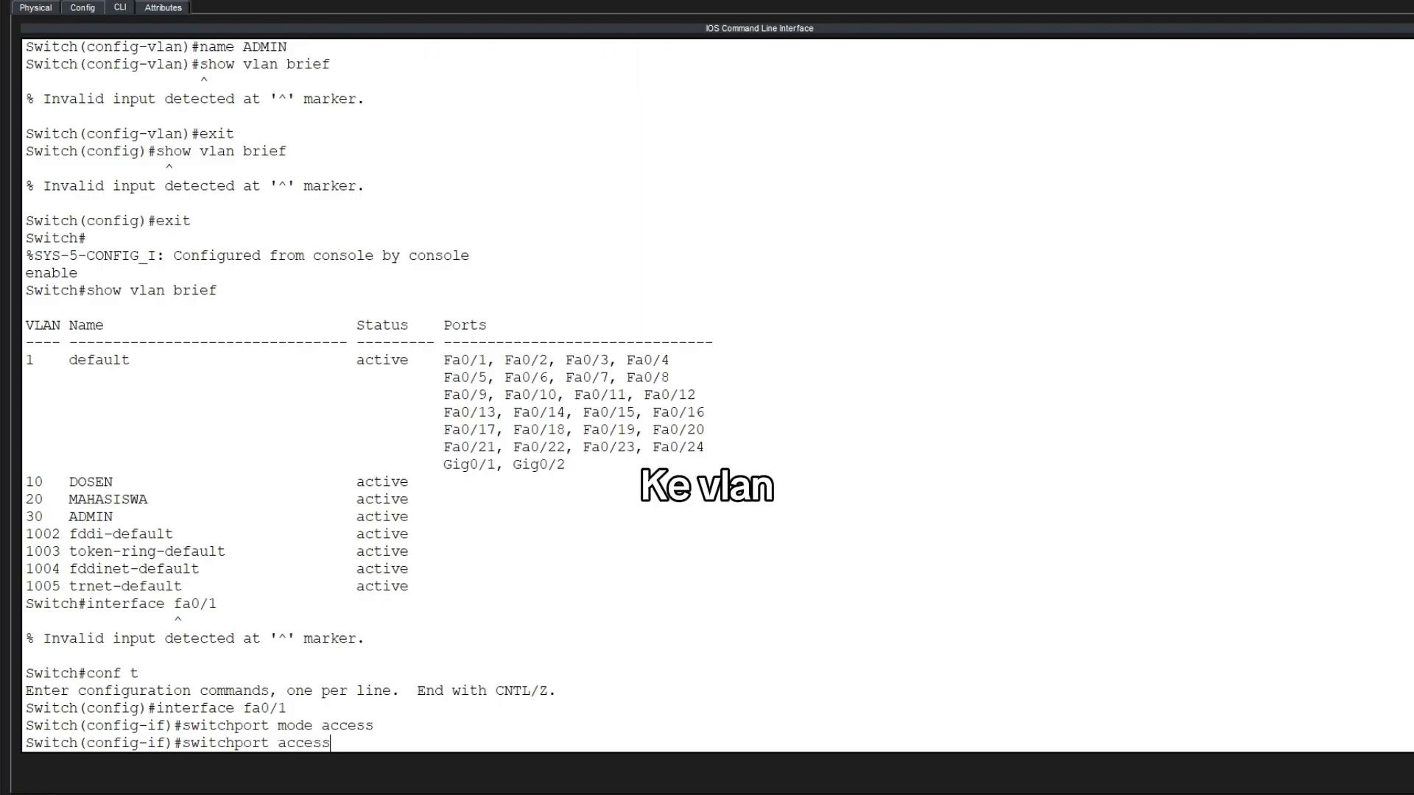
type(" vlan 10")
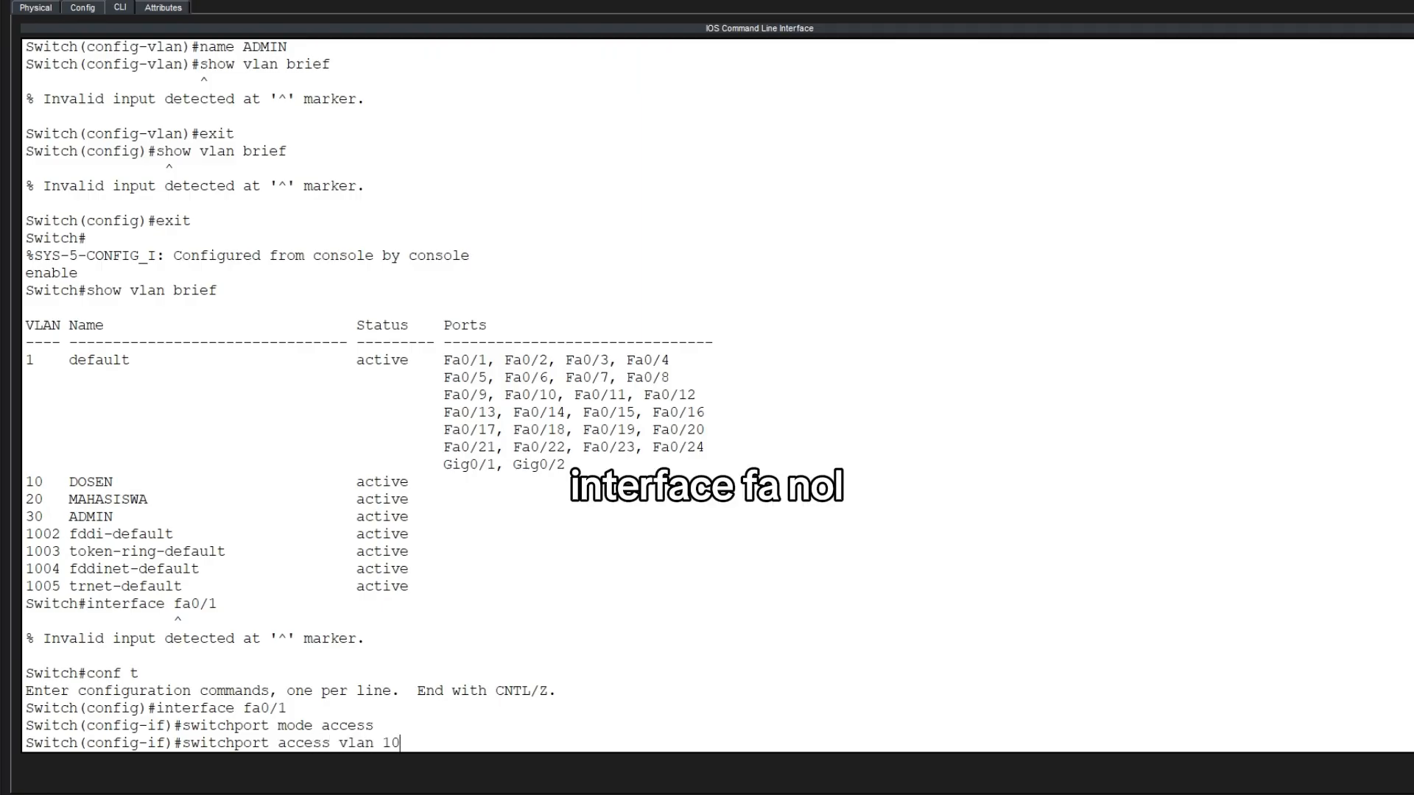
key("Return")
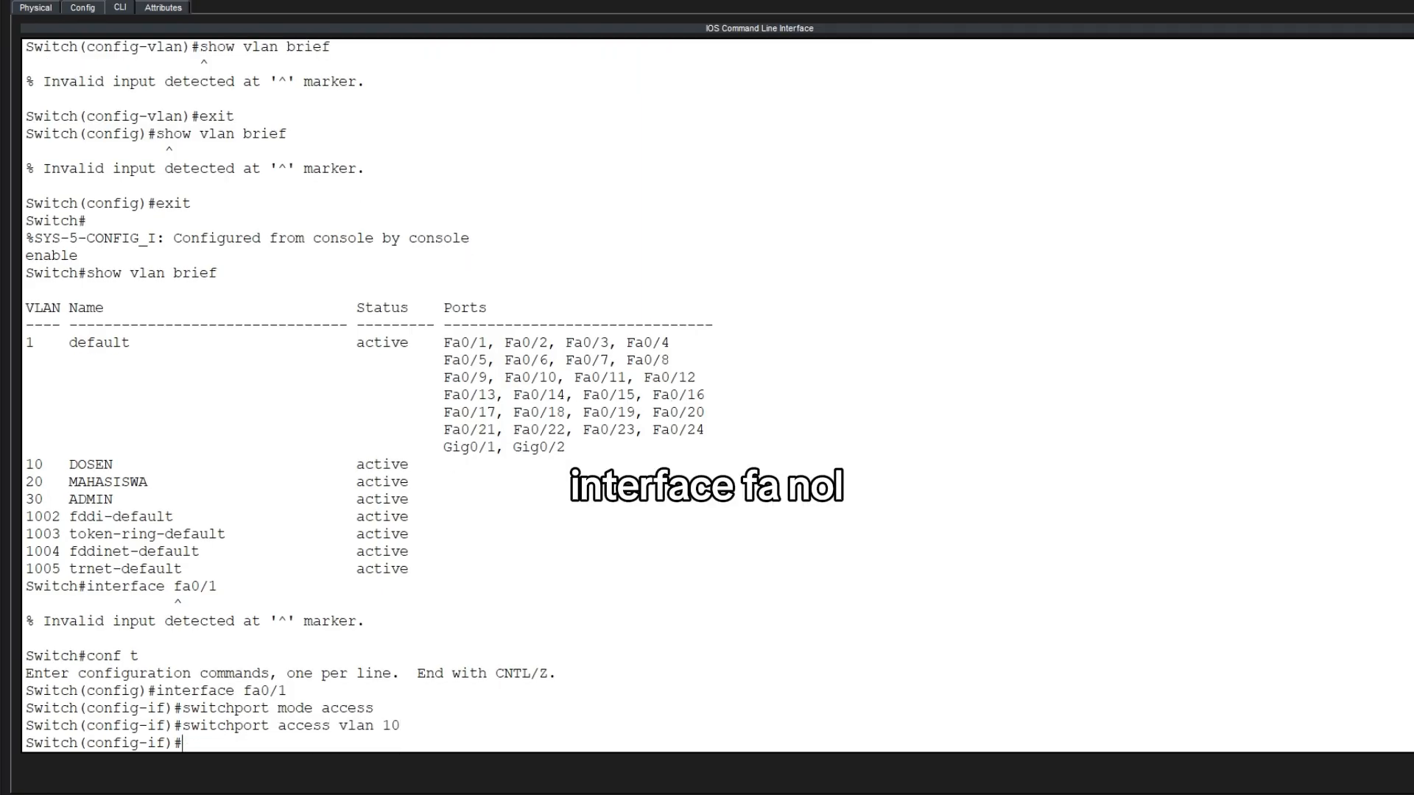
Configure interface fa0/2 as an access port and assign it to VLAN 10
key("Up")
key("Up")
key("Up")
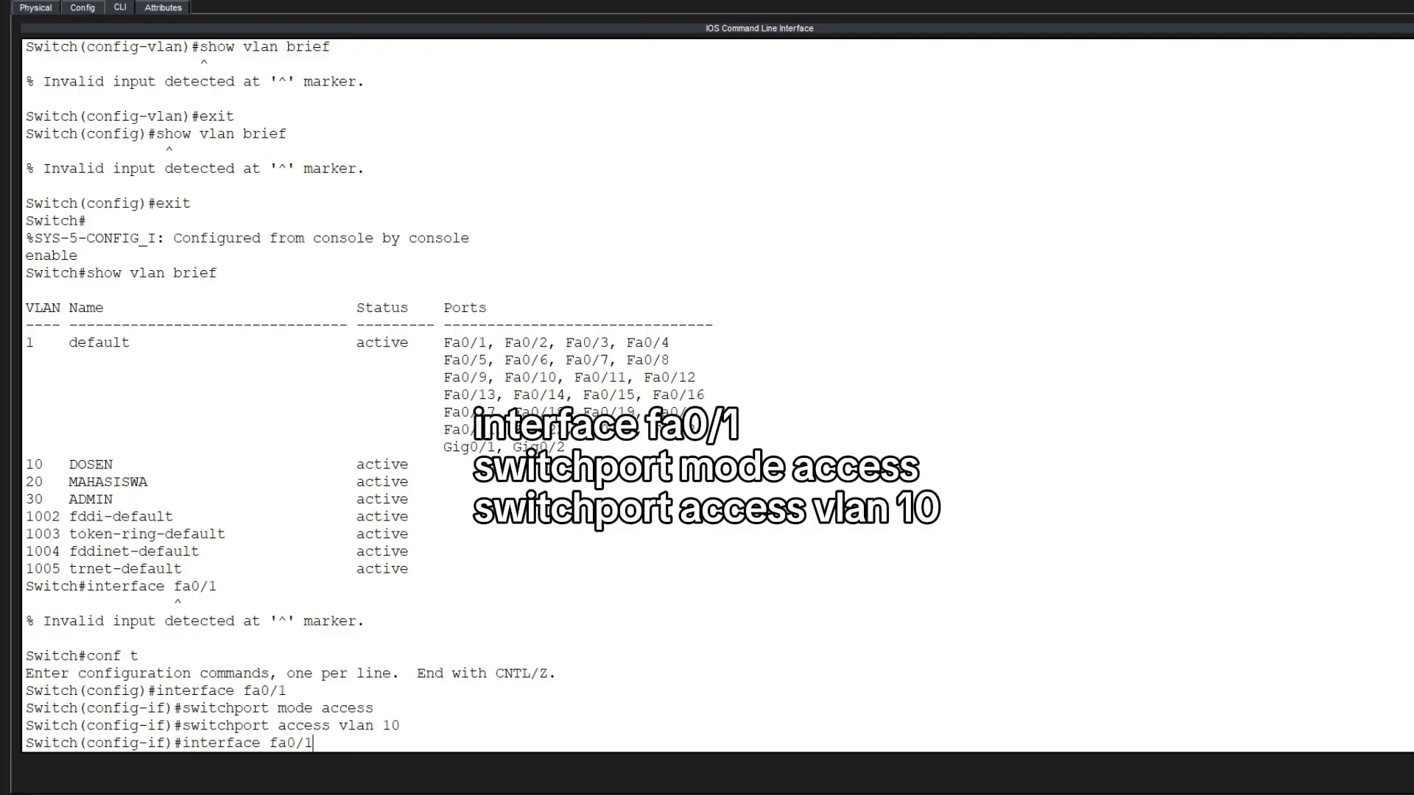
key("BackSpace")
type("2")
key("Return")
key("Up")
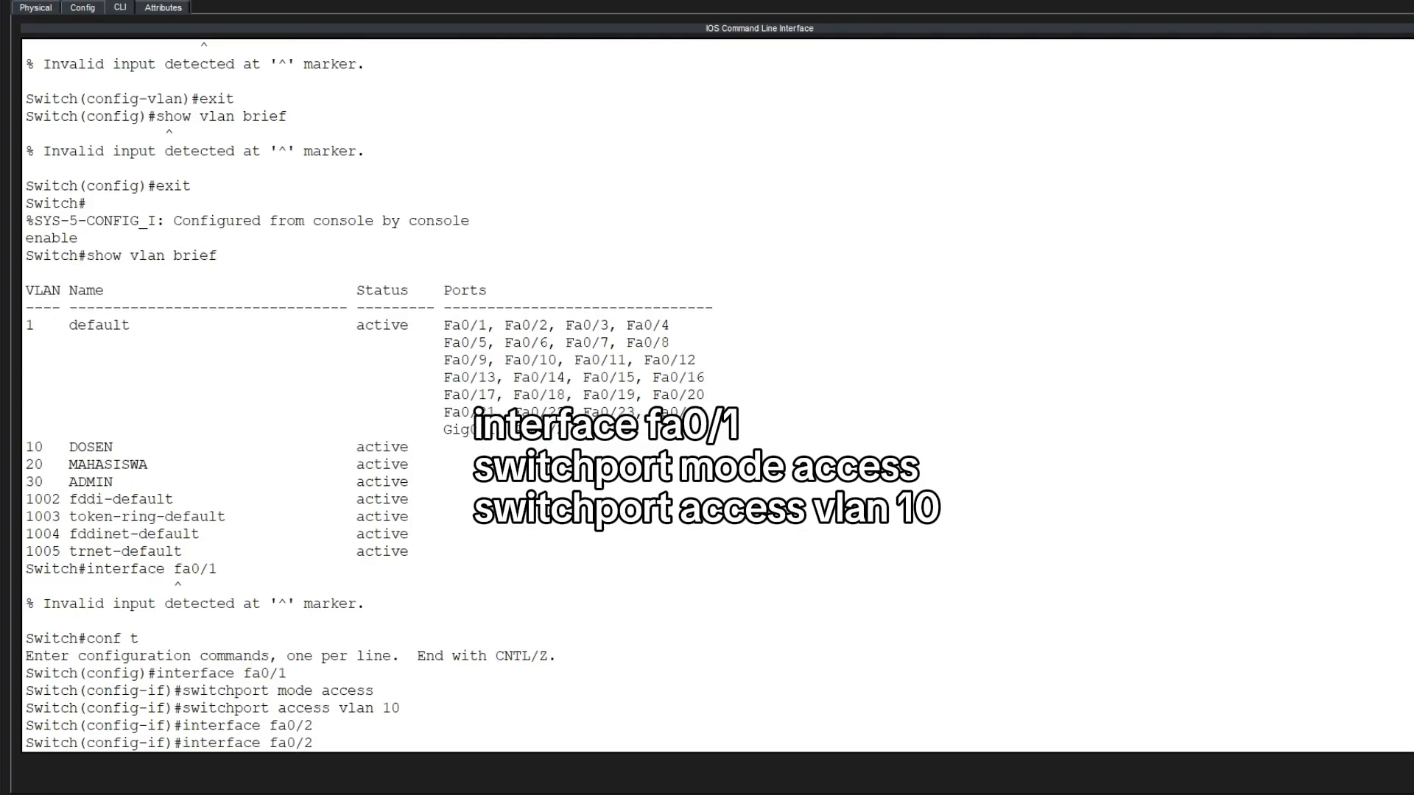
key("Up")
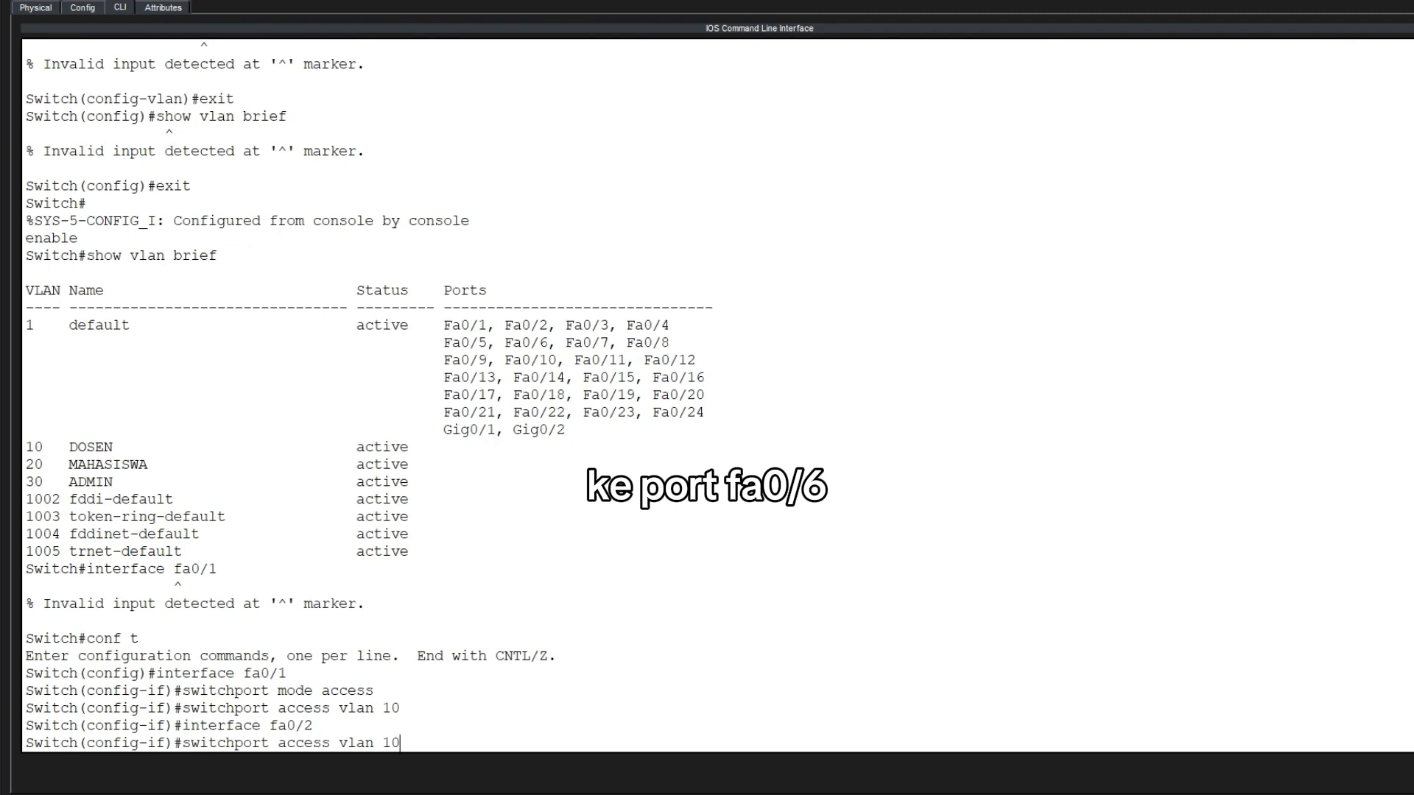
key("Up")
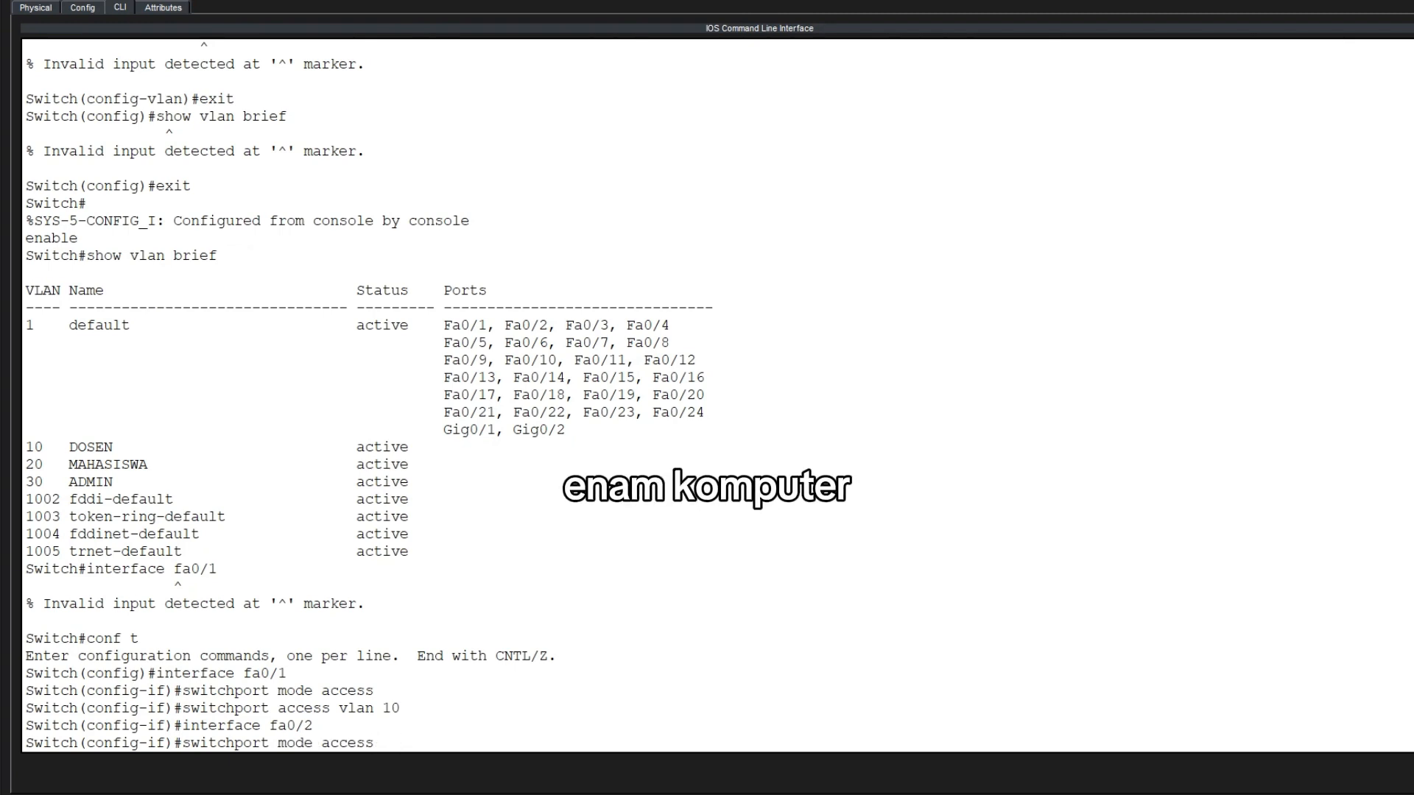
key("Return")
key("Up")
key("Up")
key("Up")
key("Return")
Configure interface fa0/3 as an access port and assign it to VLAN 20
key("Up")
key("Up")
key("Up")
key("BackSpace")
type("3")
key("Return")
key("Up")
key("Up")
key("Up")
key("Return")
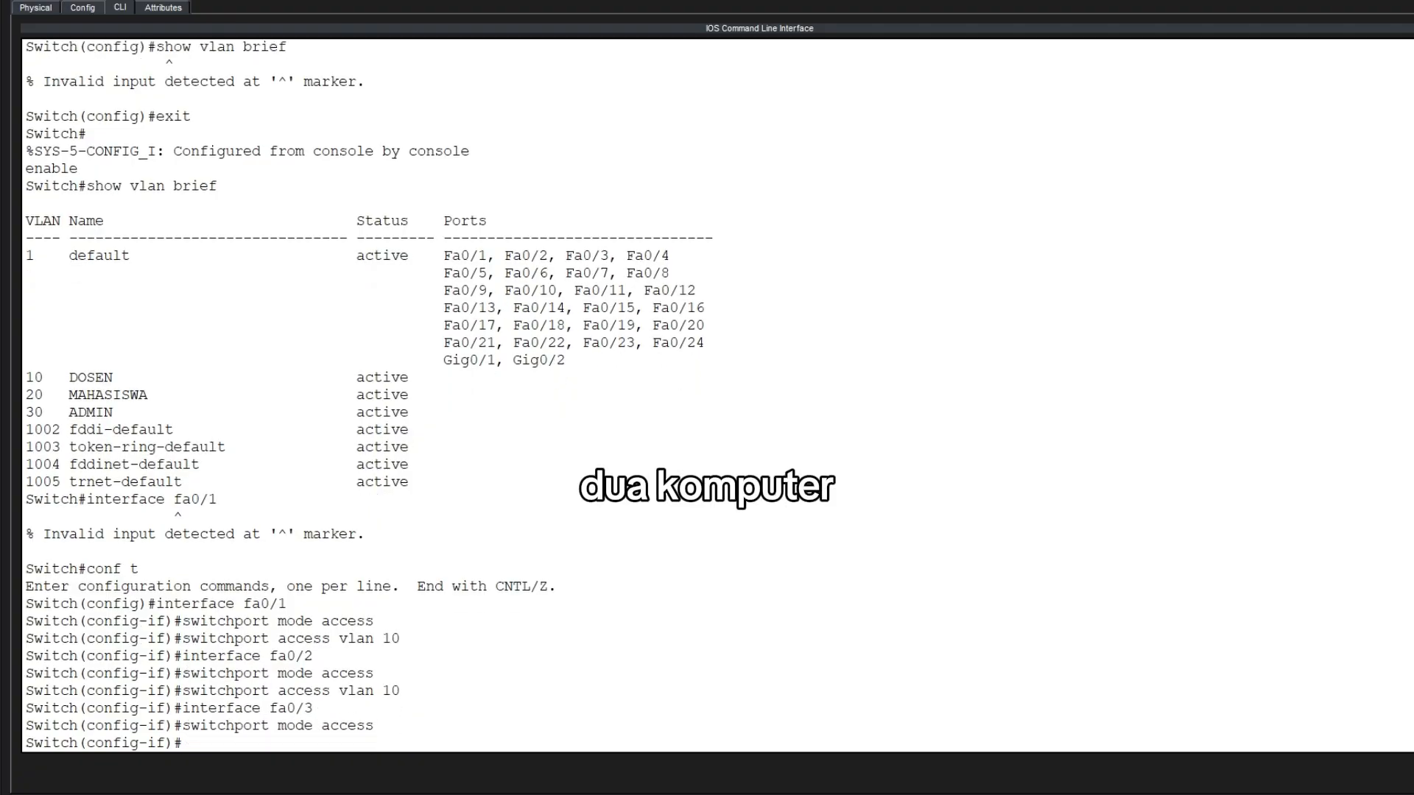
key("Up")
key("Up")
key("Up")
key("BackSpace")
key("BackSpace")
type("20")
key("Return")
Configure interface fa0/4 as an access port and assign it to VLAN 20
key("Up")
key("Up")
key("Up")
key("BackSpace")
type("4")
key("Return")
key("Up")
key("Up")
key("Up")
key("Return")
key("Up")
key("Up")
key("Up")
key("Return")
Configure interface fa0/5 as an access port and assign it to VLAN 30
key("Up")
key("Up")
key("Up")
key("BackSpace")
type("5")
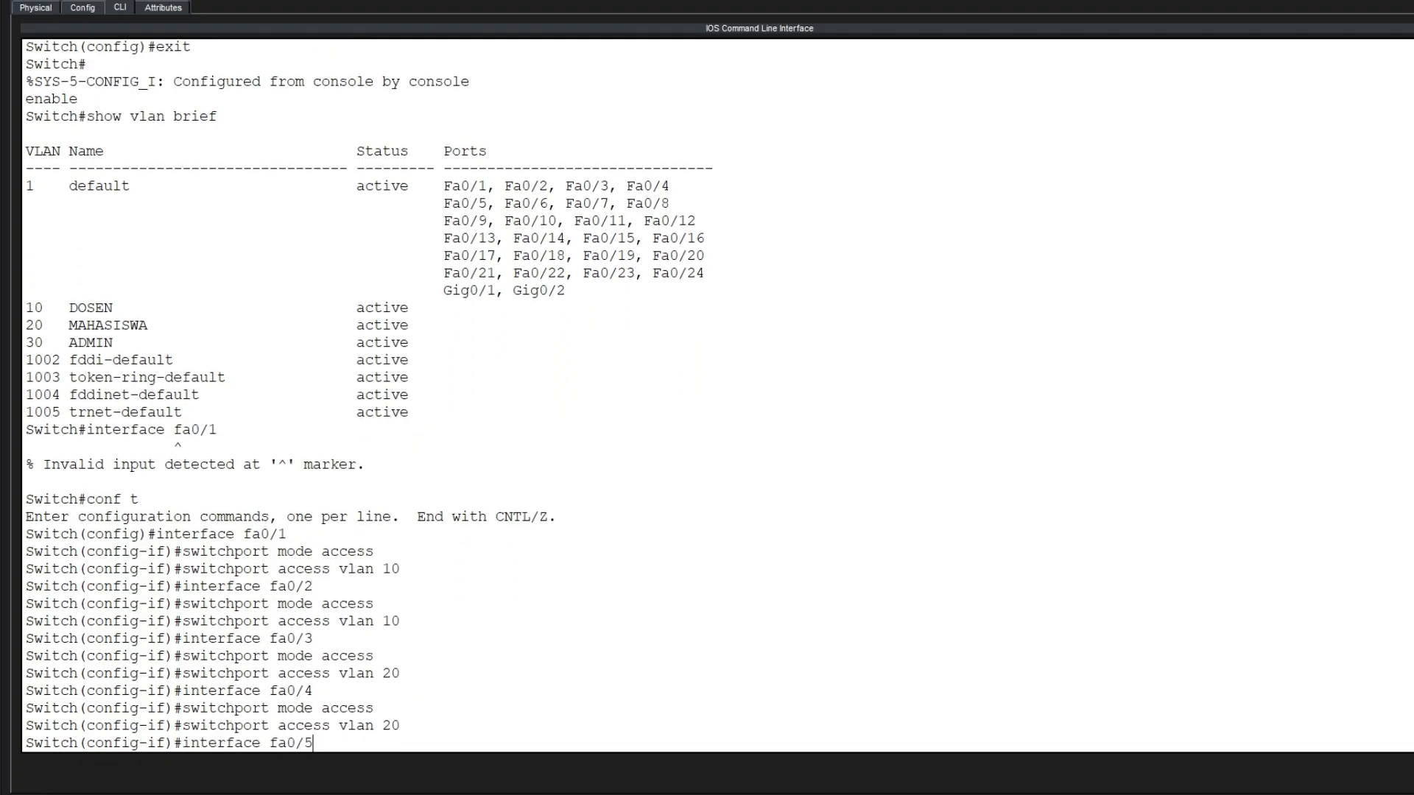
key("Return")
key("Up")
key("Up")
key("Up")
key("Return")
key("Up")
key("Up")
key("Up")
key("BackSpace")
key("BackSpace")
type("30")
key("Return")
Configure interface fa0/6 as an access port and assign it to VLAN 30
key("Up")
key("Up")
key("Up")
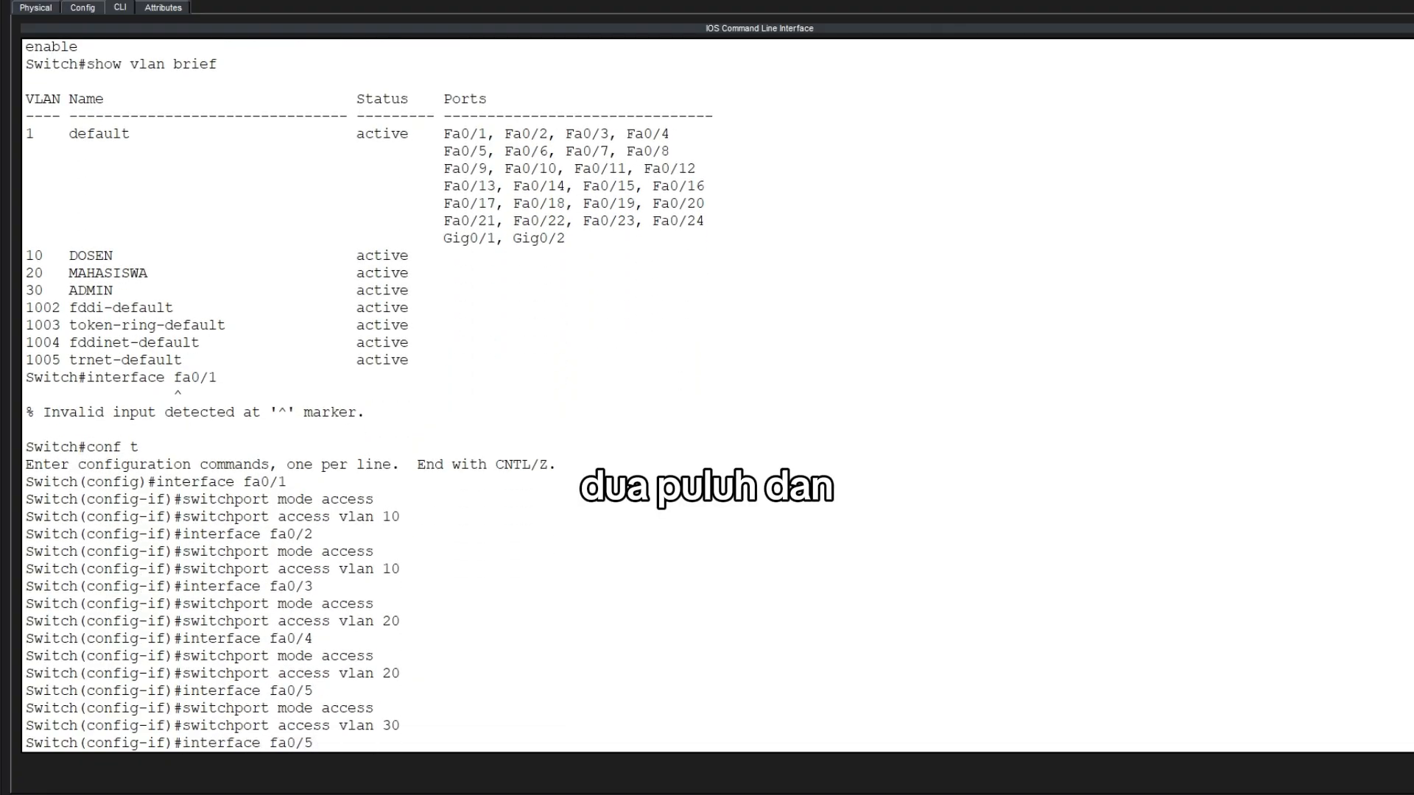
key("BackSpace")
type("6")
key("Return")
key("Up")
key("Up")
key("Up")
key("Return")
key("Up")
key("Up")
key("Up")
key("Return")
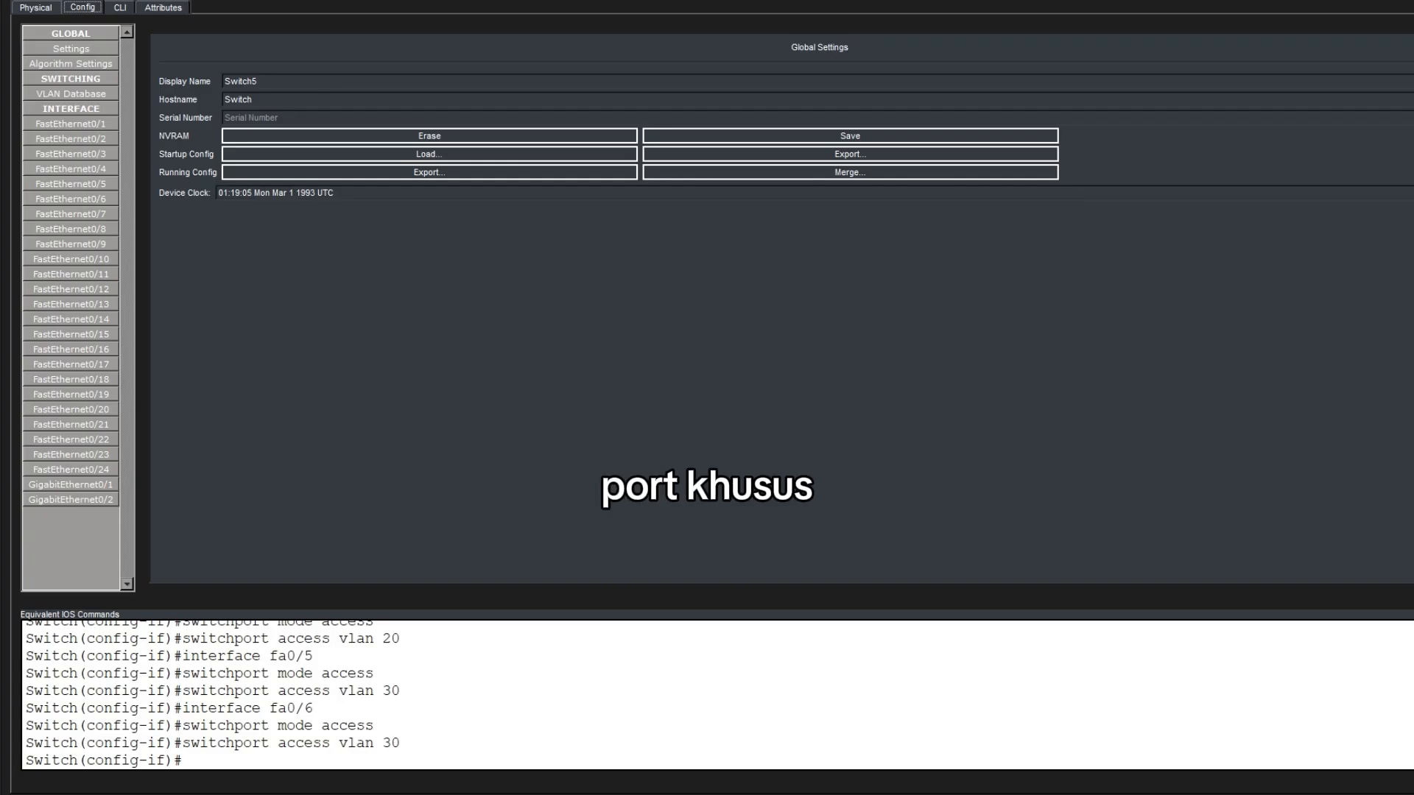
Review the FastEthernet0/1 port settings and enter interface configuration for FastEthernet0/24
left_click(71, 124)
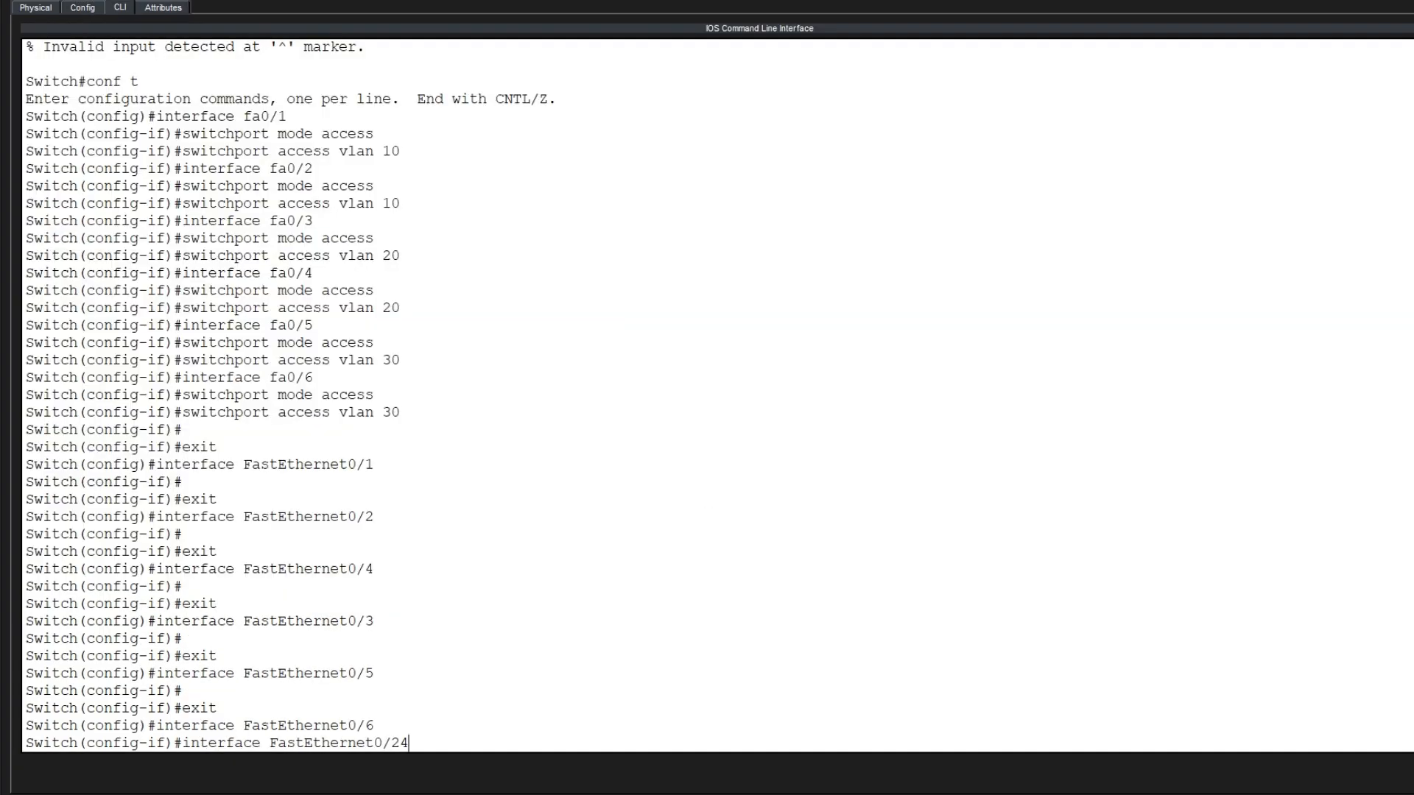
key("Return")
Try to make FastEthernet0/24 a trunk port with the command interface mode trunk
key("Up")
key("Up")
key("Up")
key("Up")
key("Up")
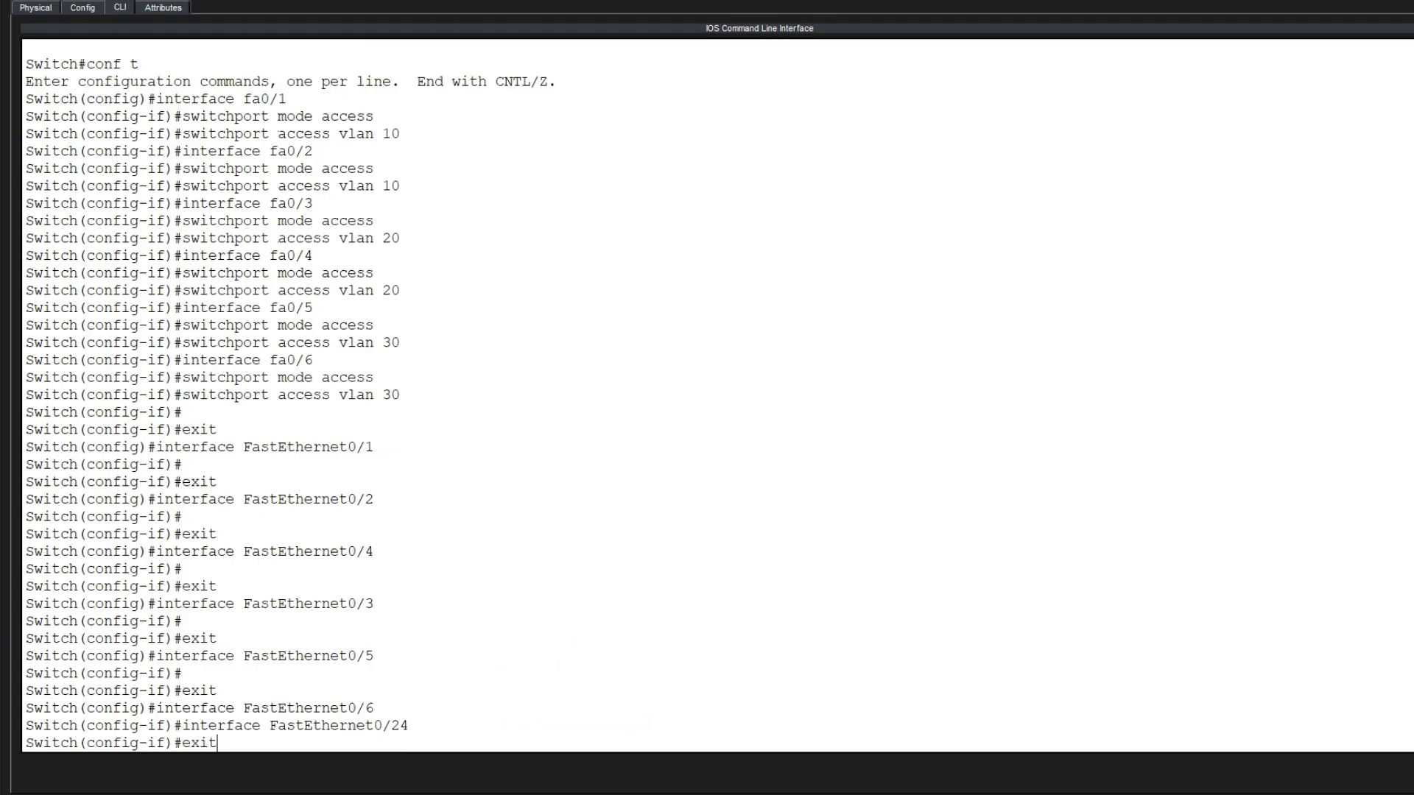
key("Up")
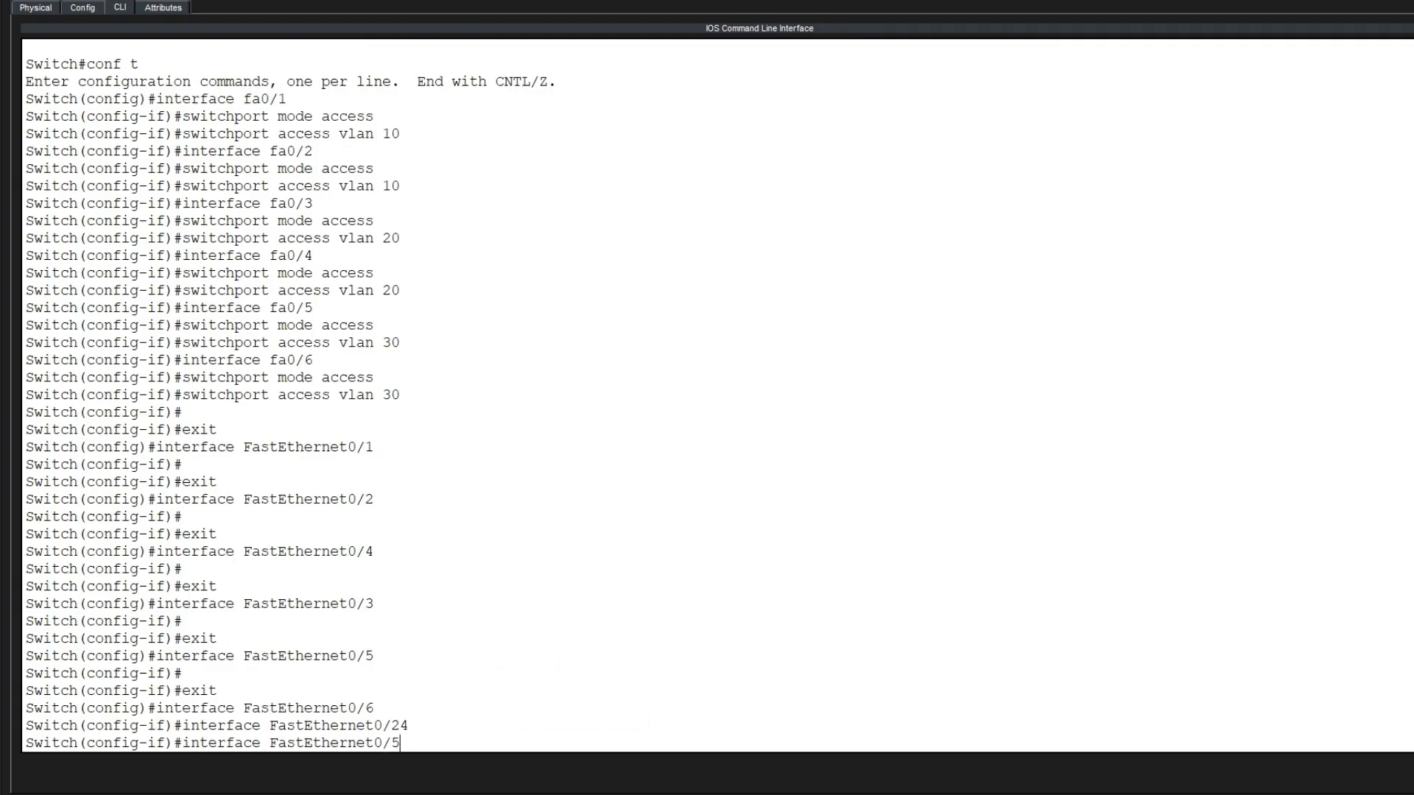
key("BackSpace")
key("BackSpace")
key("BackSpace")
key("BackSpace")
key("BackSpace")
key("BackSpace")
key("BackSpace")
key("BackSpace")
key("BackSpace")
key("BackSpace")
key("BackSpace")
key("BackSpace")
key("BackSpace")
key("BackSpace")
key("BackSpace")
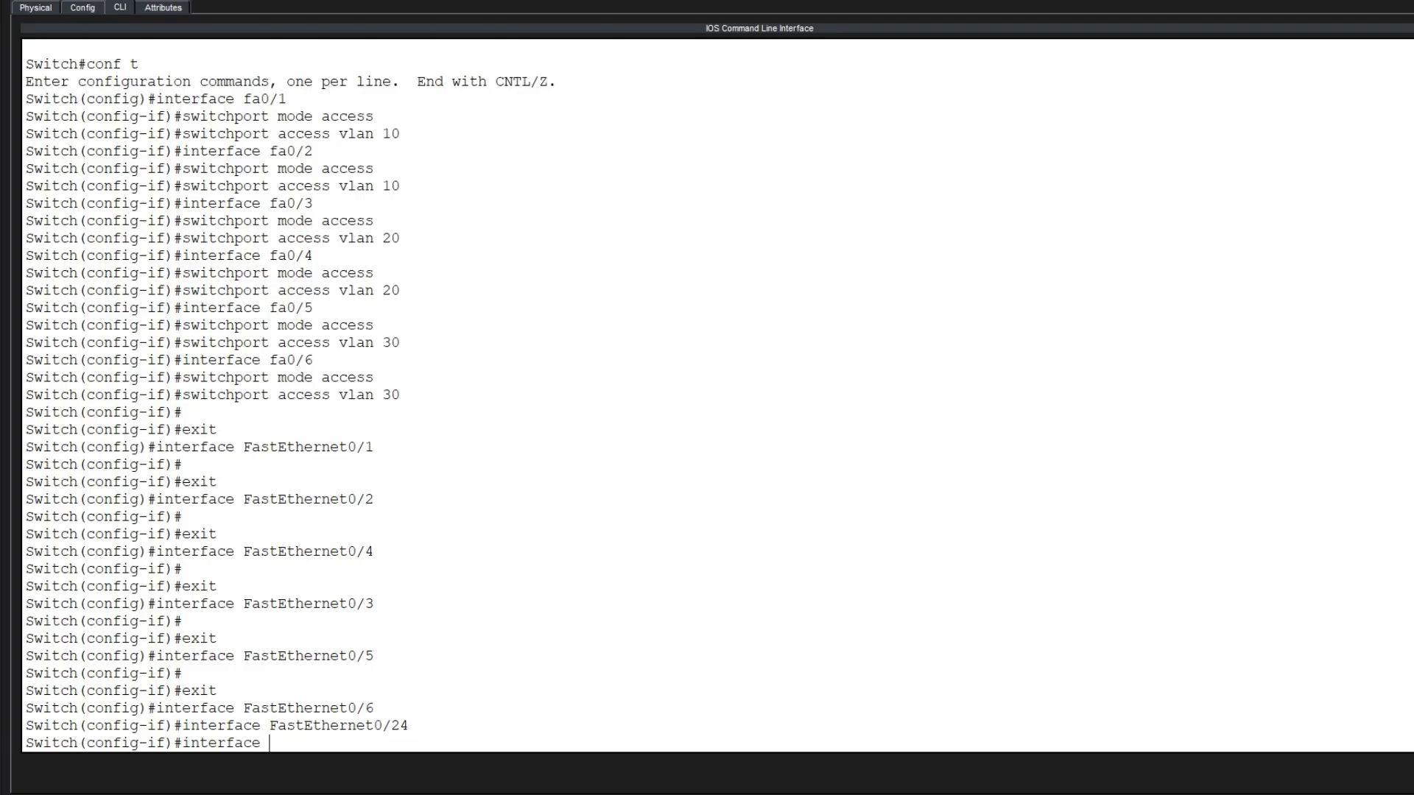
type("mode trunk")
key("Return")
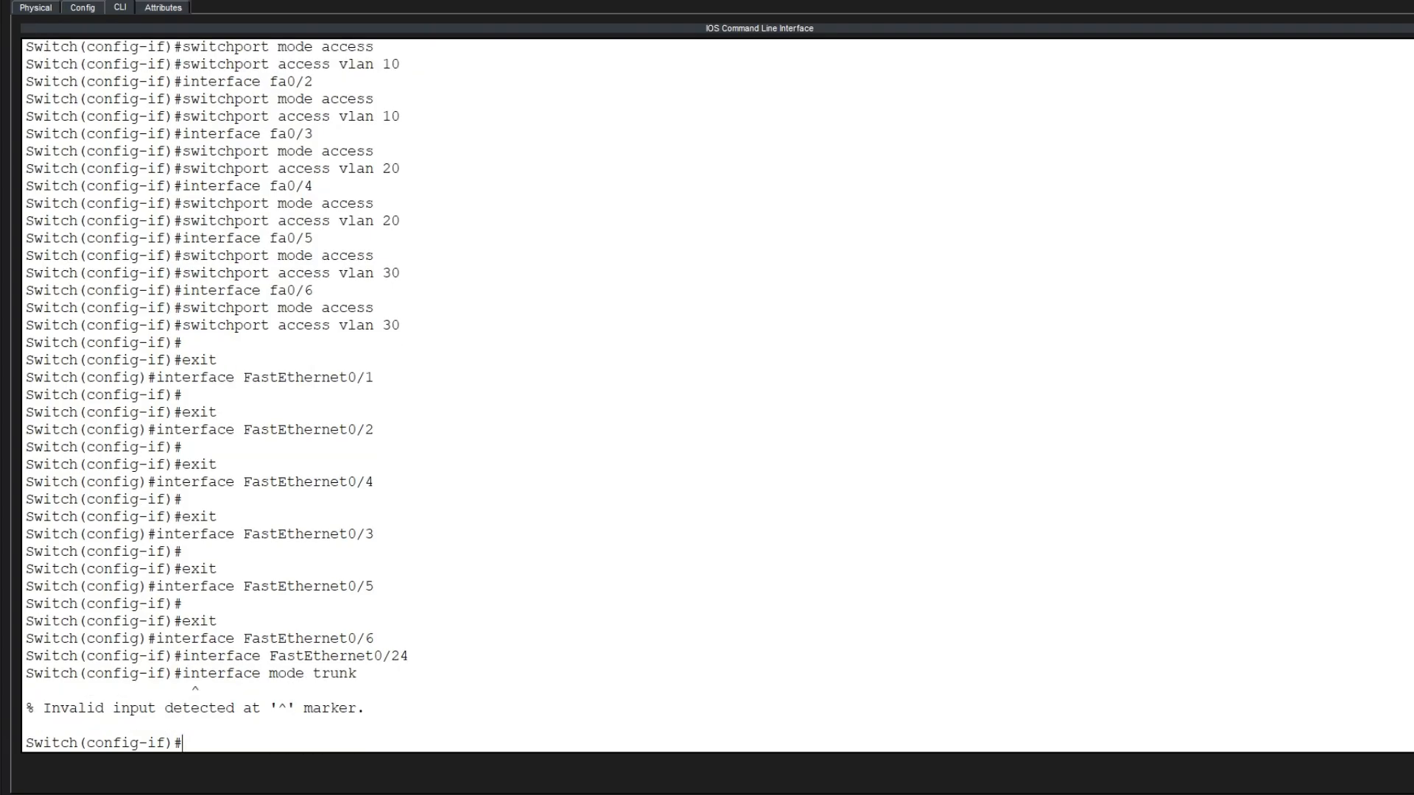
Check the trunk commands in the Google Docs notes and select interface FastEthernet0/24 again
key("alt+Tab")
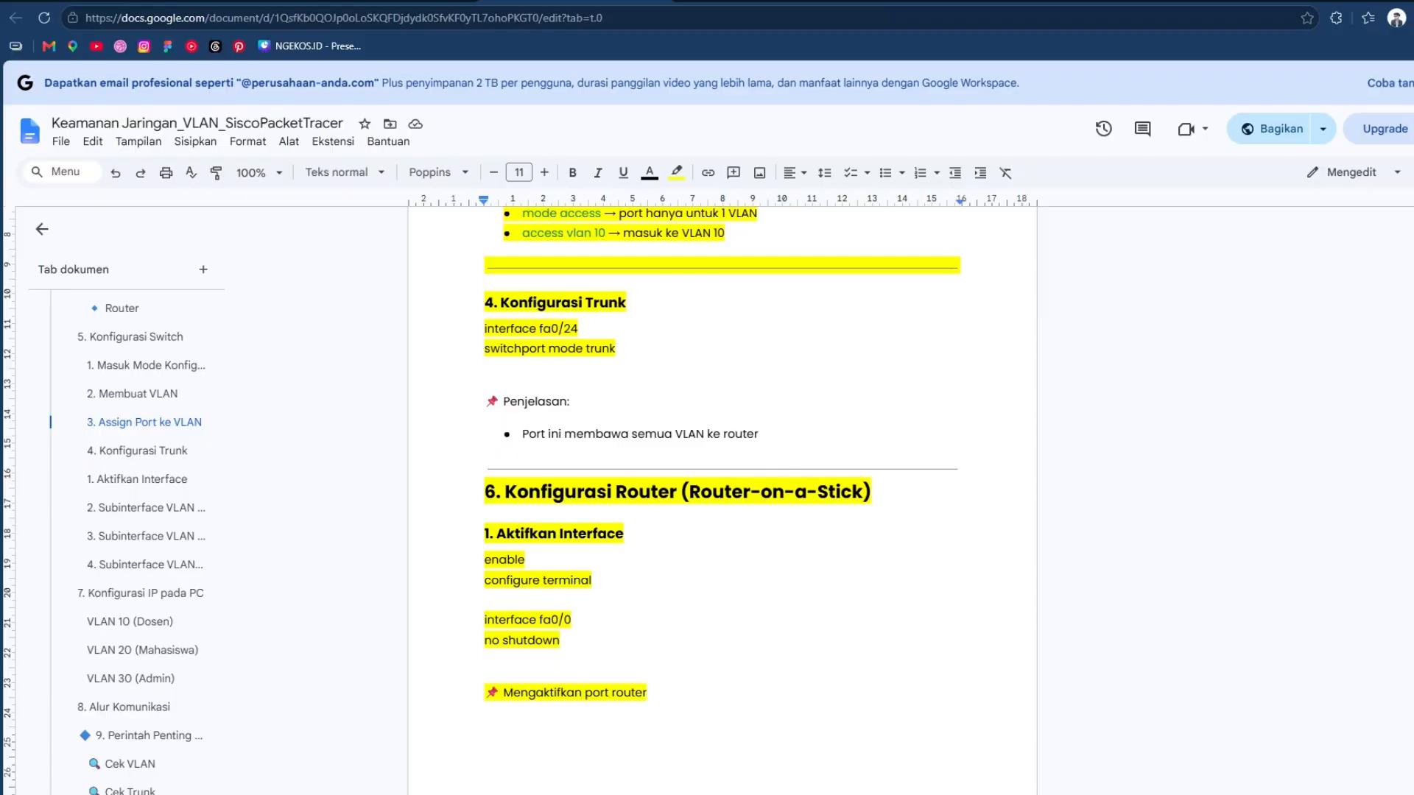
key("alt+Tab")
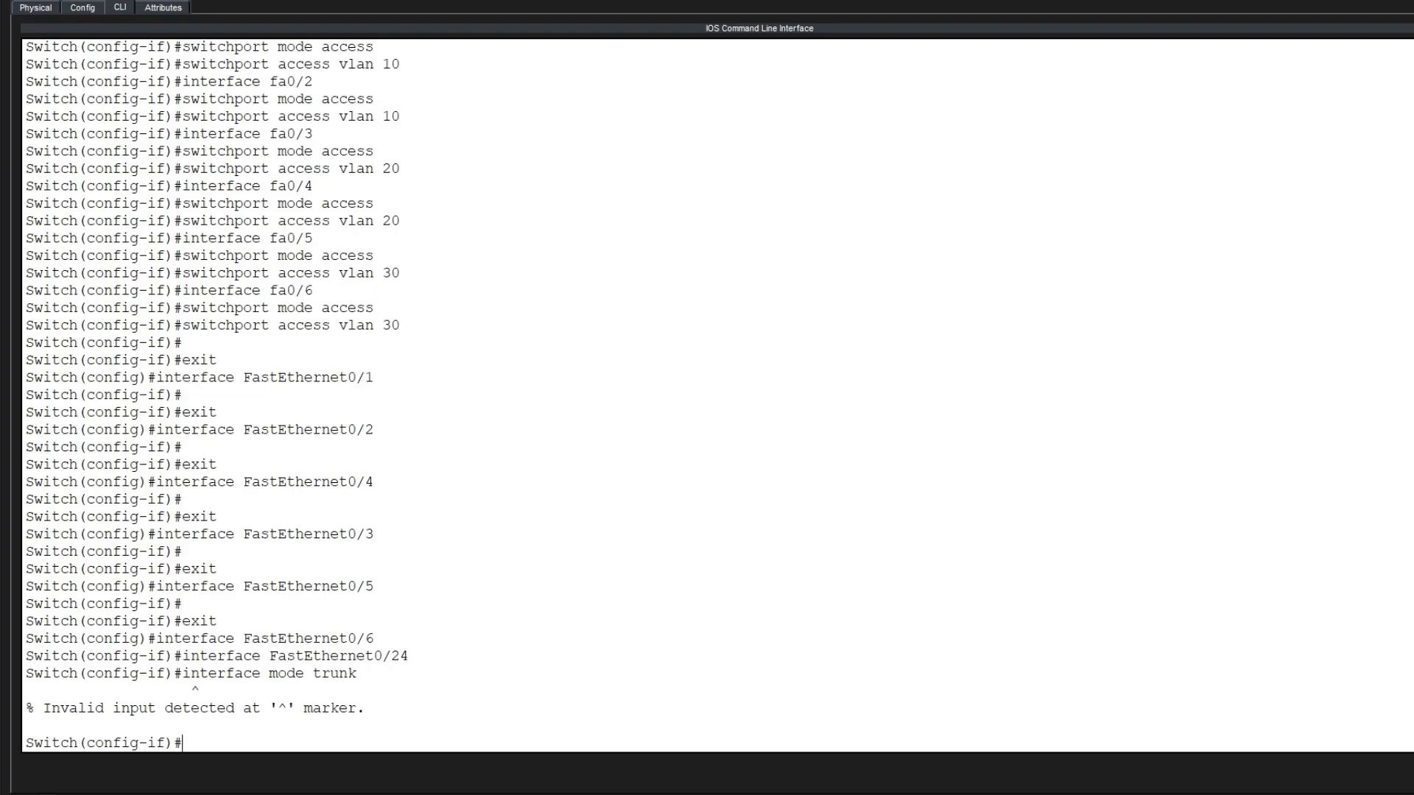
key("Up")
key("Up")
key("Return")
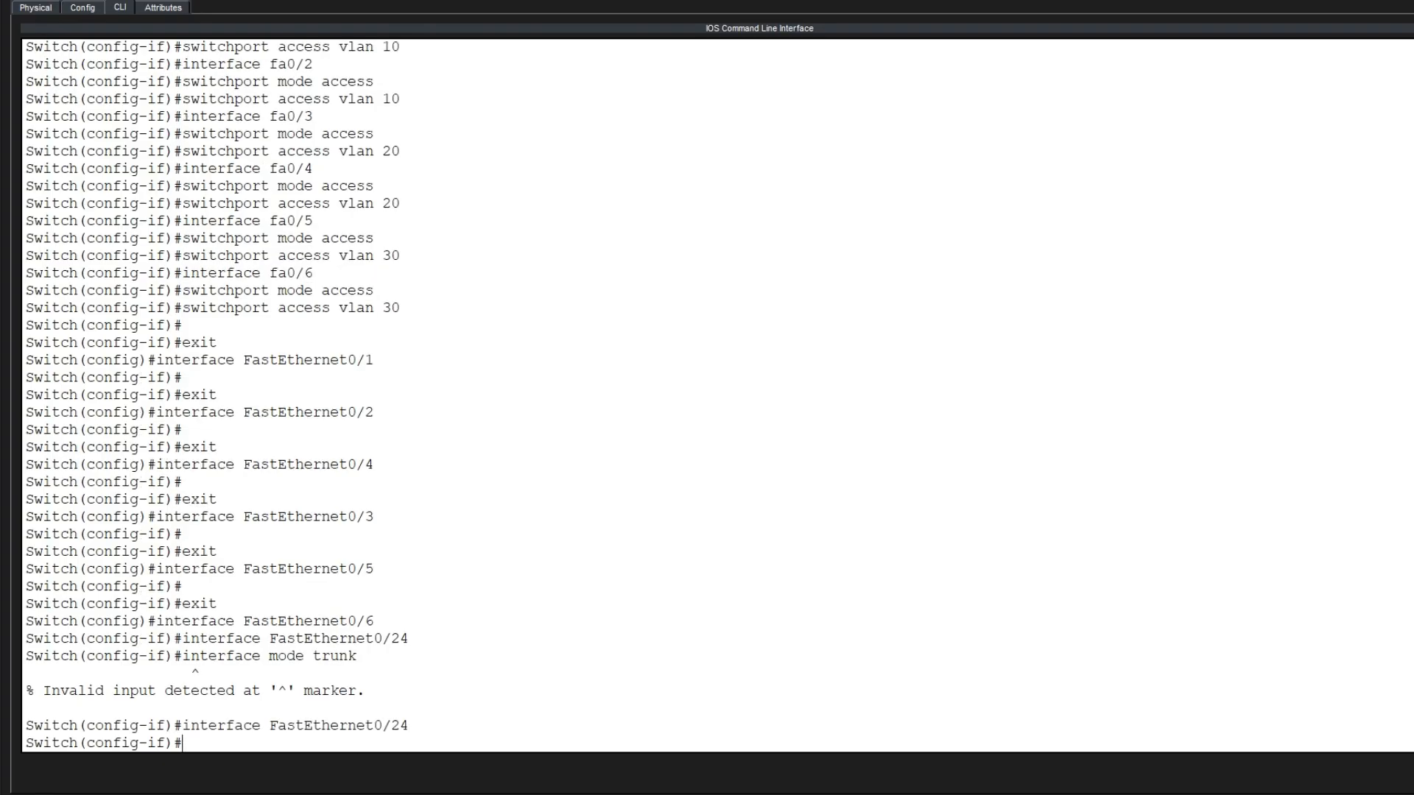
key("Up")
key("BackSpace")
key("BackSpace")
type("6")
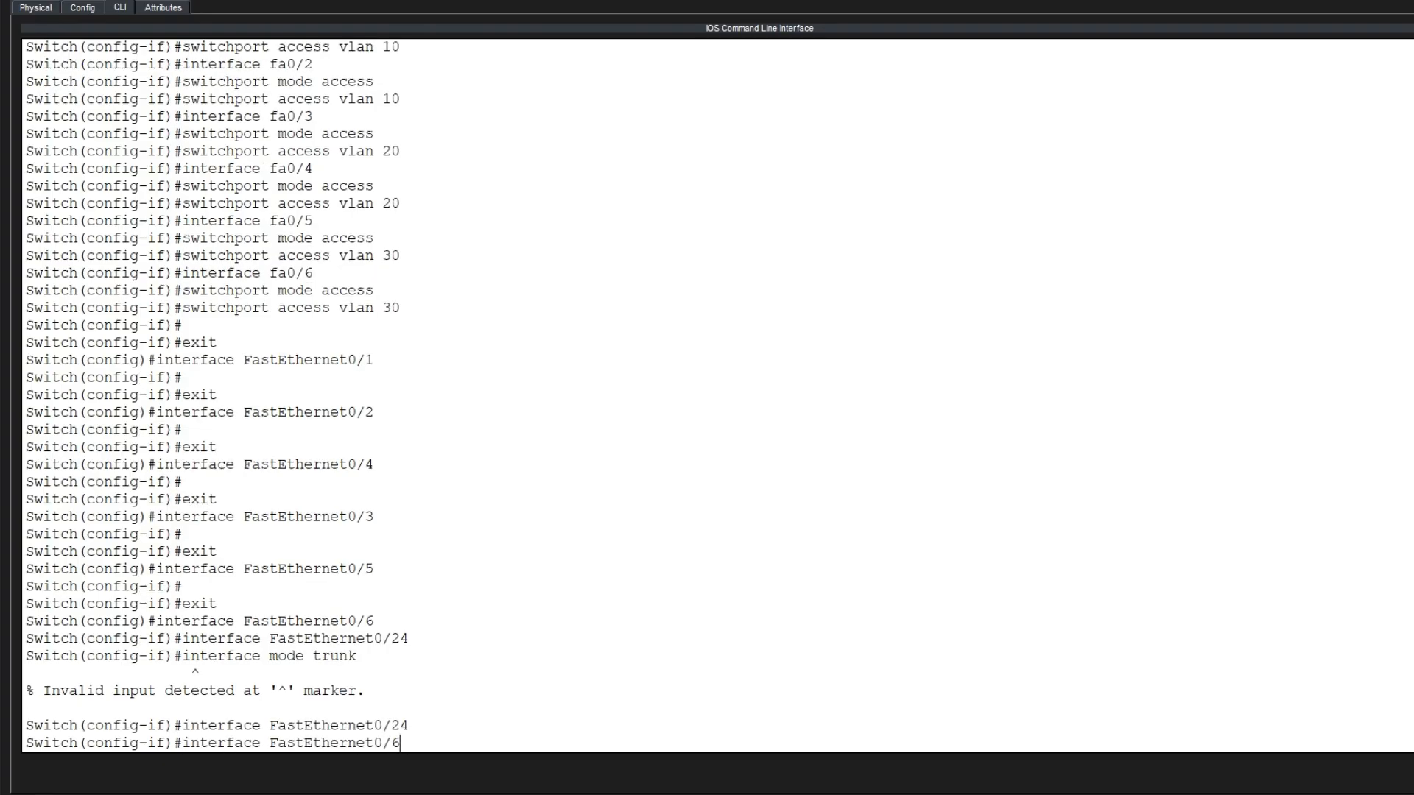
key("BackSpace")
key("BackSpace")
key("BackSpace")
key("BackSpace")
key("BackSpace")
key("BackSpace")
key("BackSpace")
key("BackSpace")
key("BackSpace")
key("BackSpace")
key("BackSpace")
key("BackSpace")
key("BackSpace")
key("BackSpace")
key("BackSpace")
key("BackSpace")
key("BackSpace")
key("BackSpace")
key("BackSpace")
key("BackSpace")
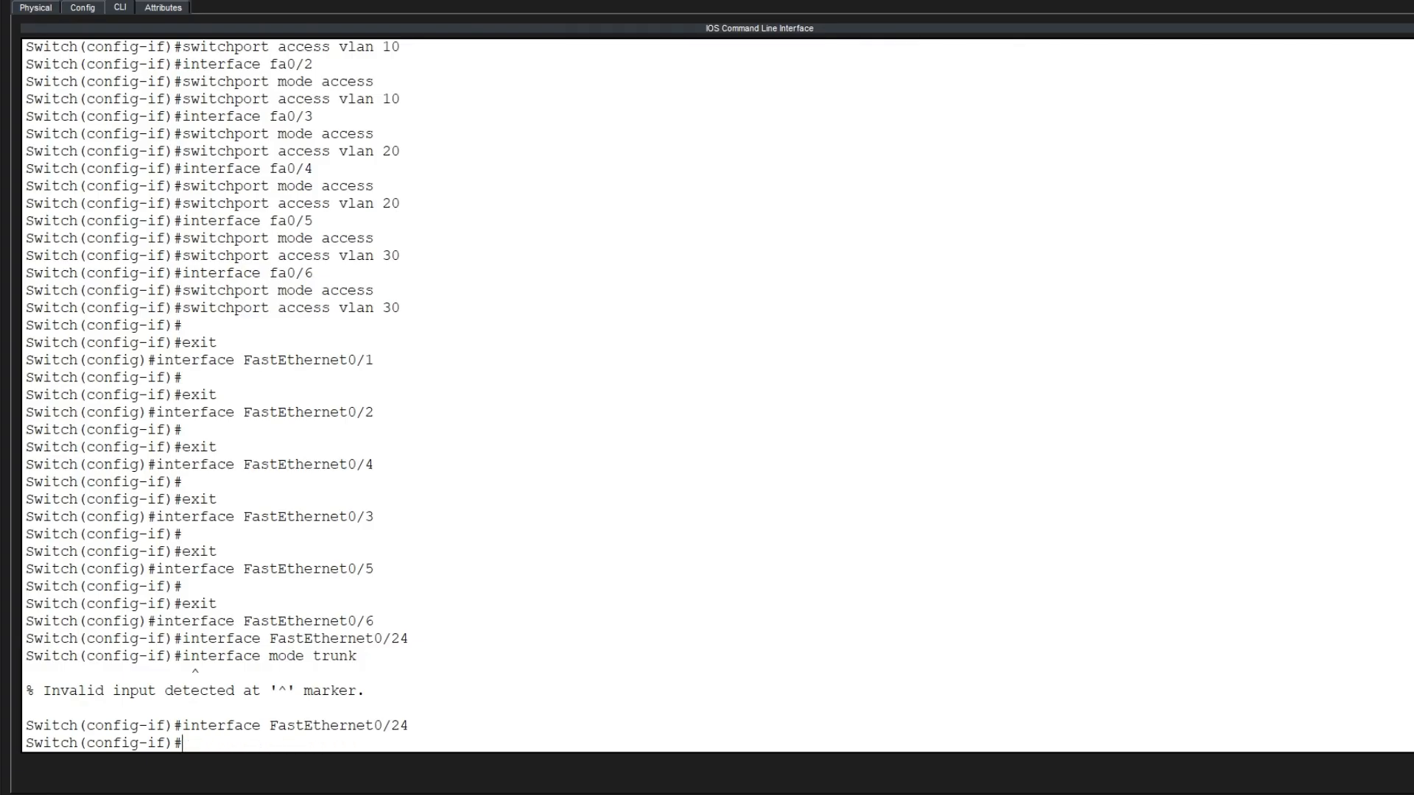
Make FastEthernet0/24 a trunk port with the command switchport mode trunk
type("switchport mode trunk")
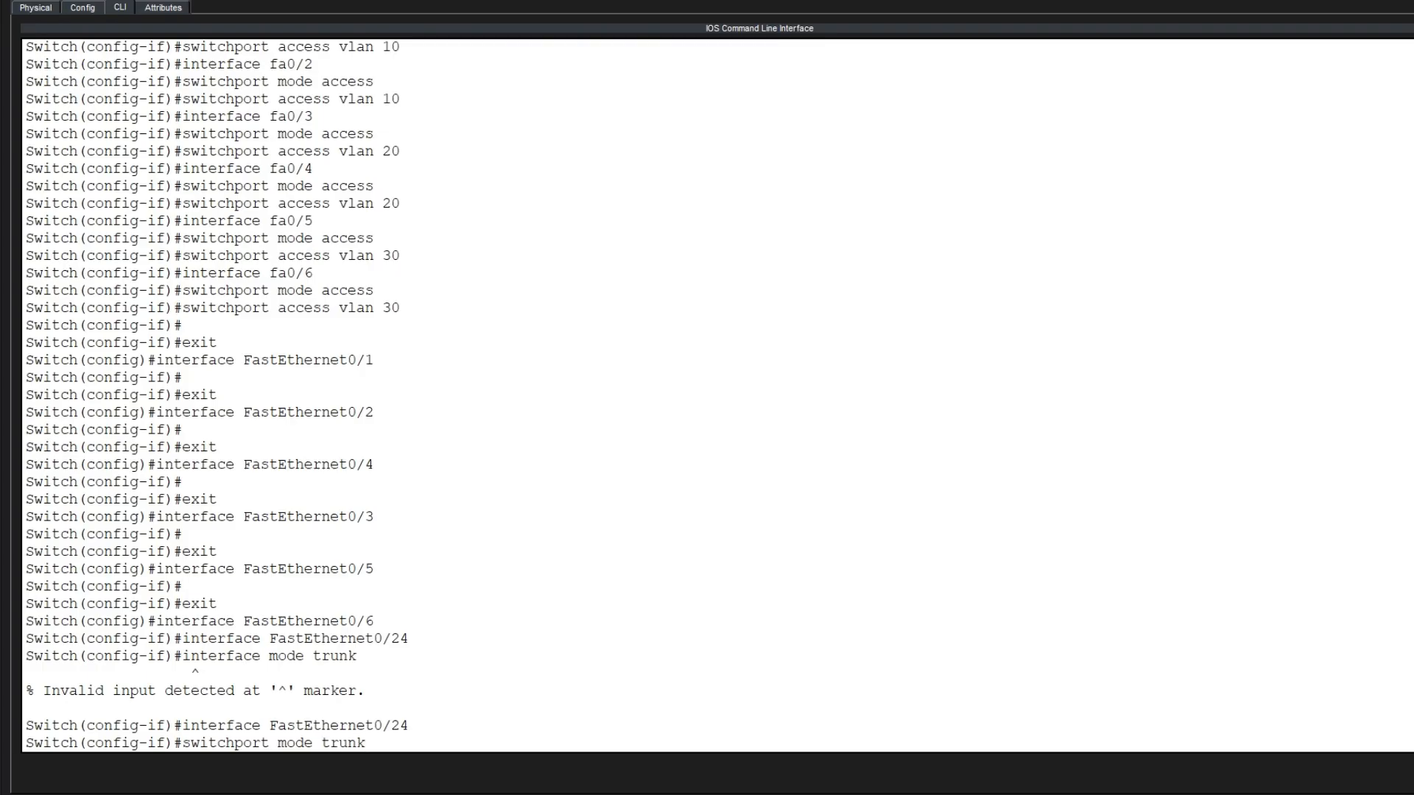
key("Return")
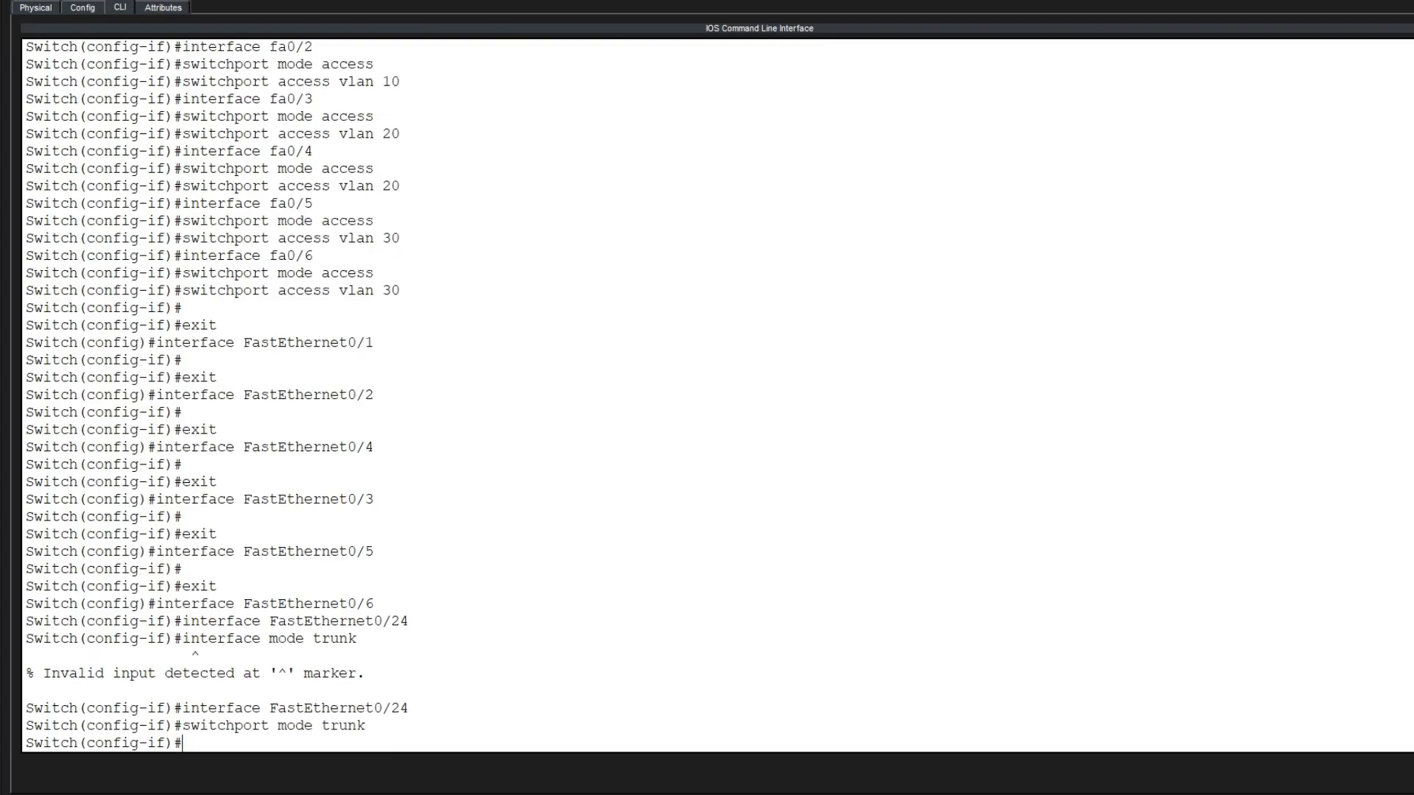
Check the port mode and allowed VLAN list of FastEthernet0/24 in the switch's graphical configuration
left_click(35, 7)
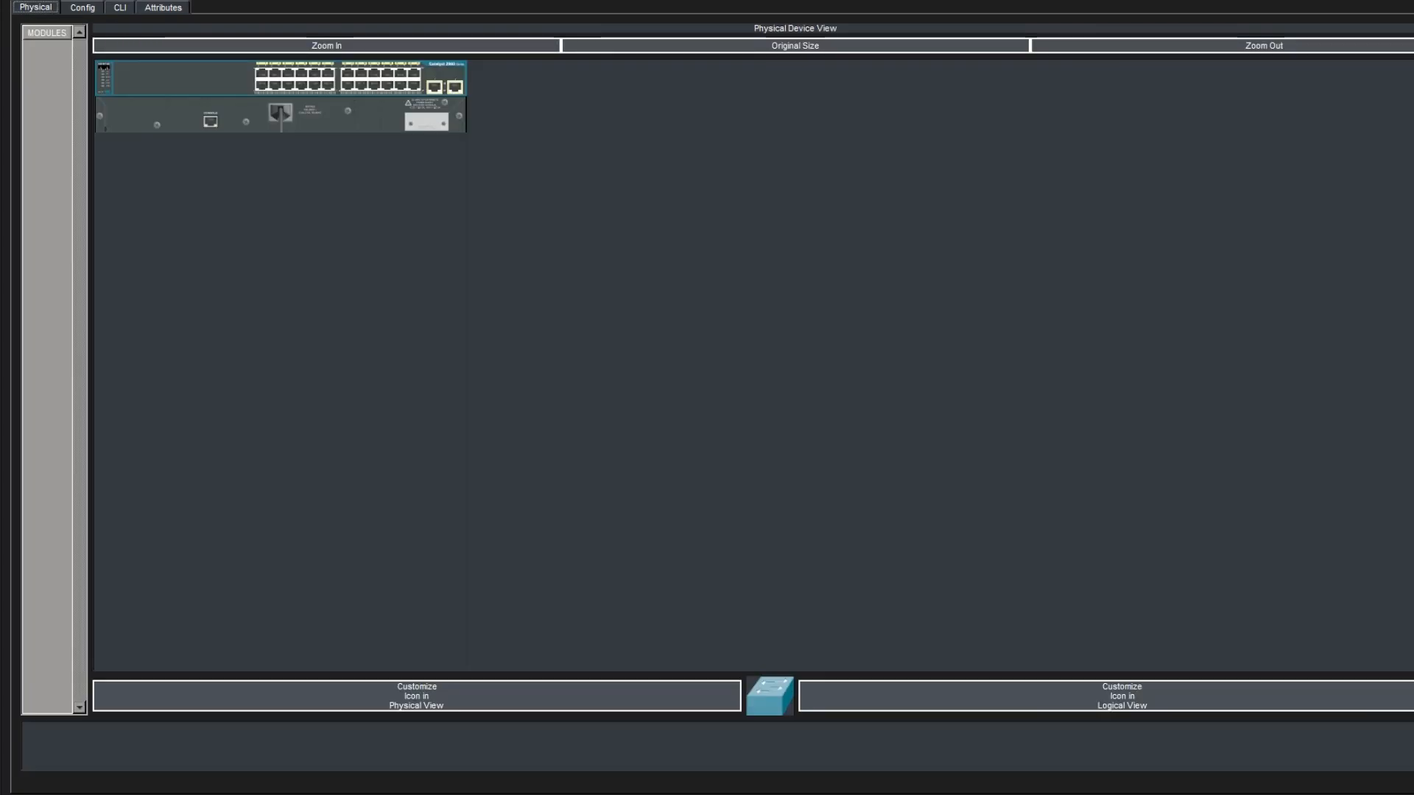
left_click(83, 7)
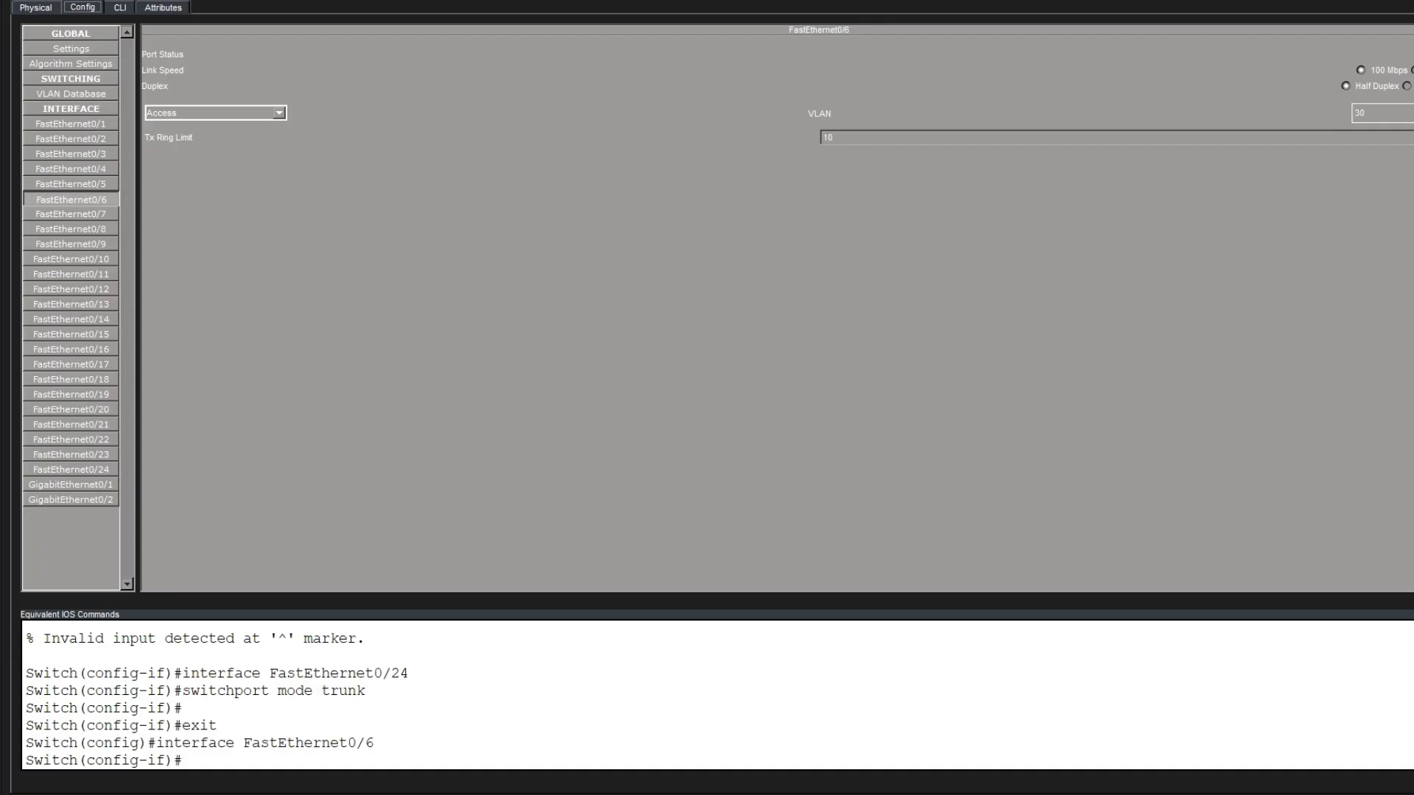
left_click(71, 469)
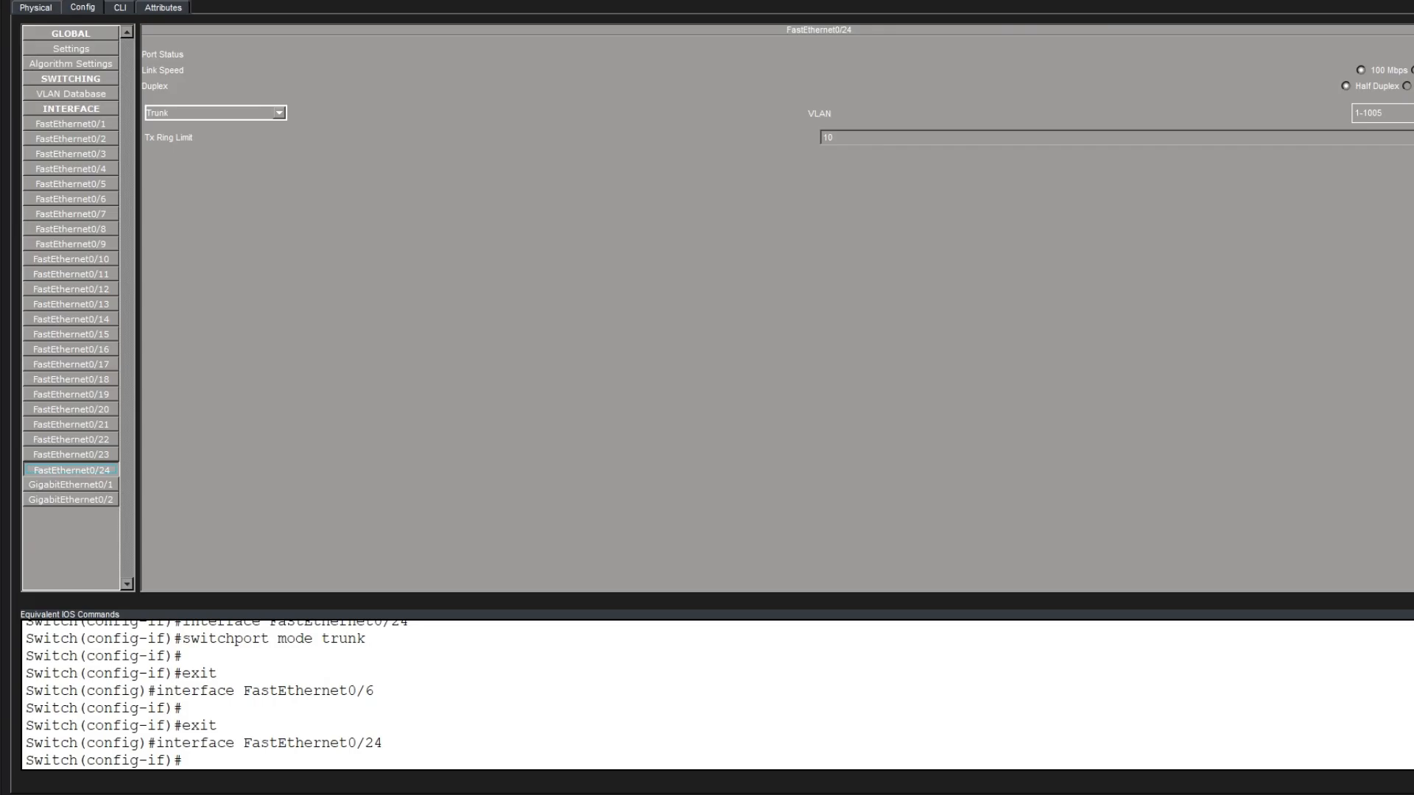
left_click(215, 113)
left_click(215, 126)
left_click(1405, 113)
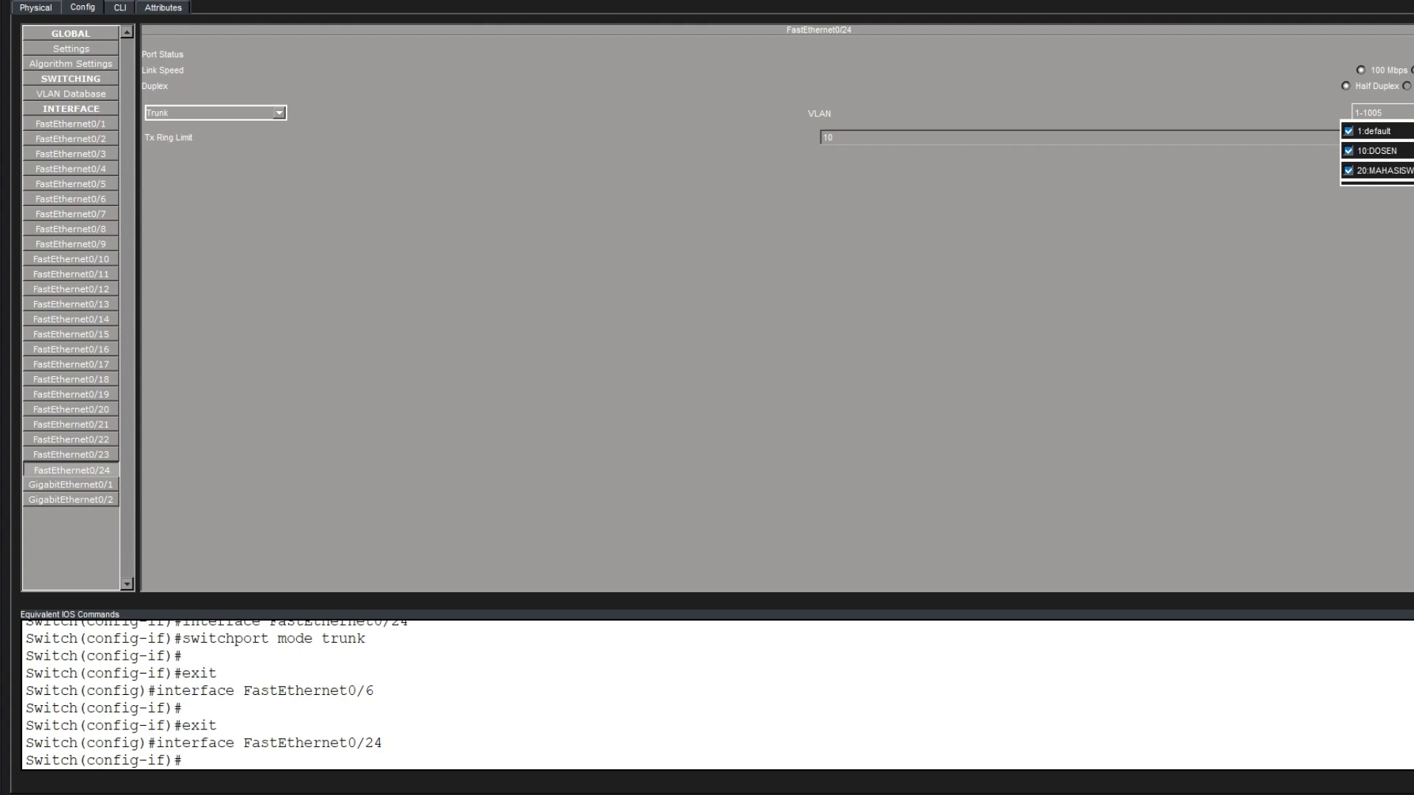
left_click(1405, 113)
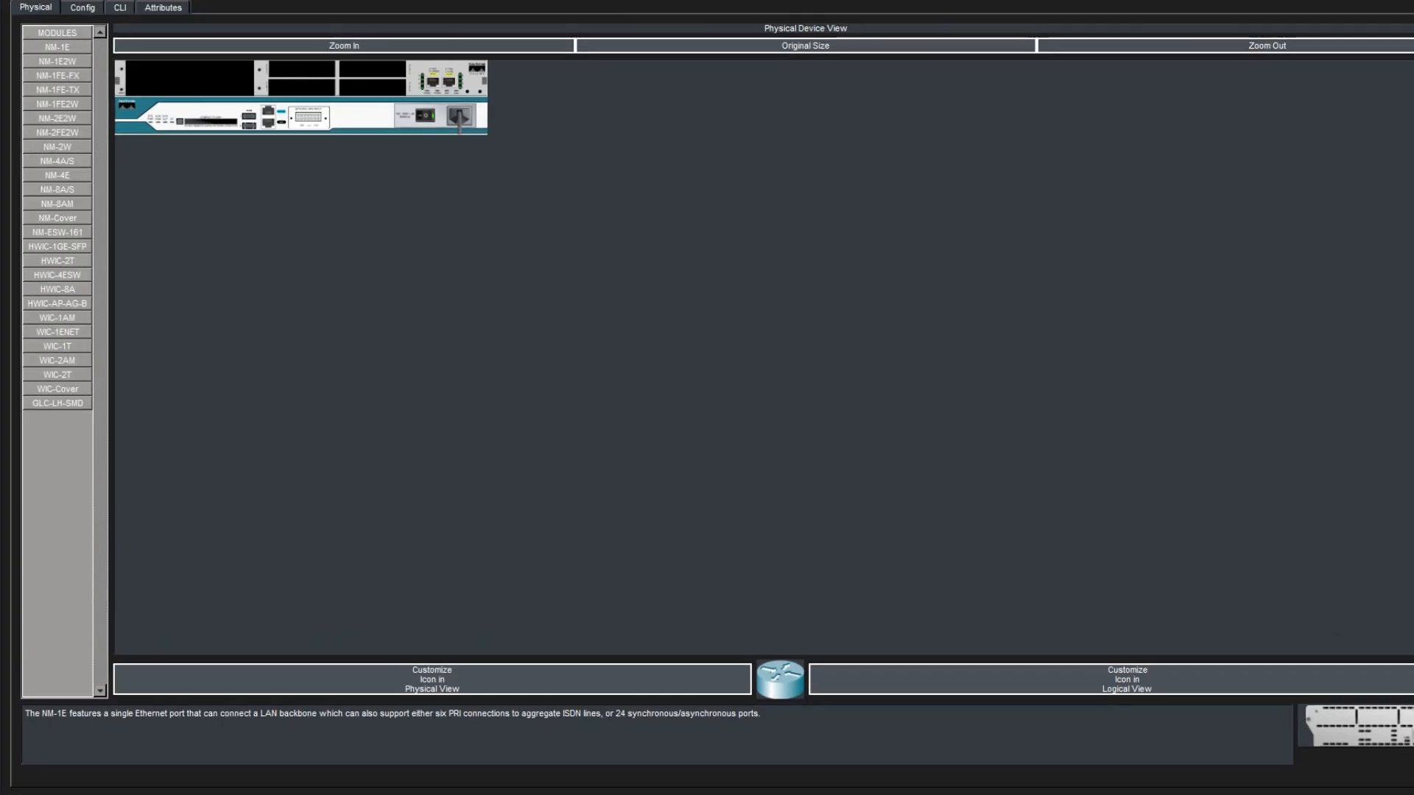
Open the router's command line and enter global configuration mode with enable and conf t
left_click(83, 7)
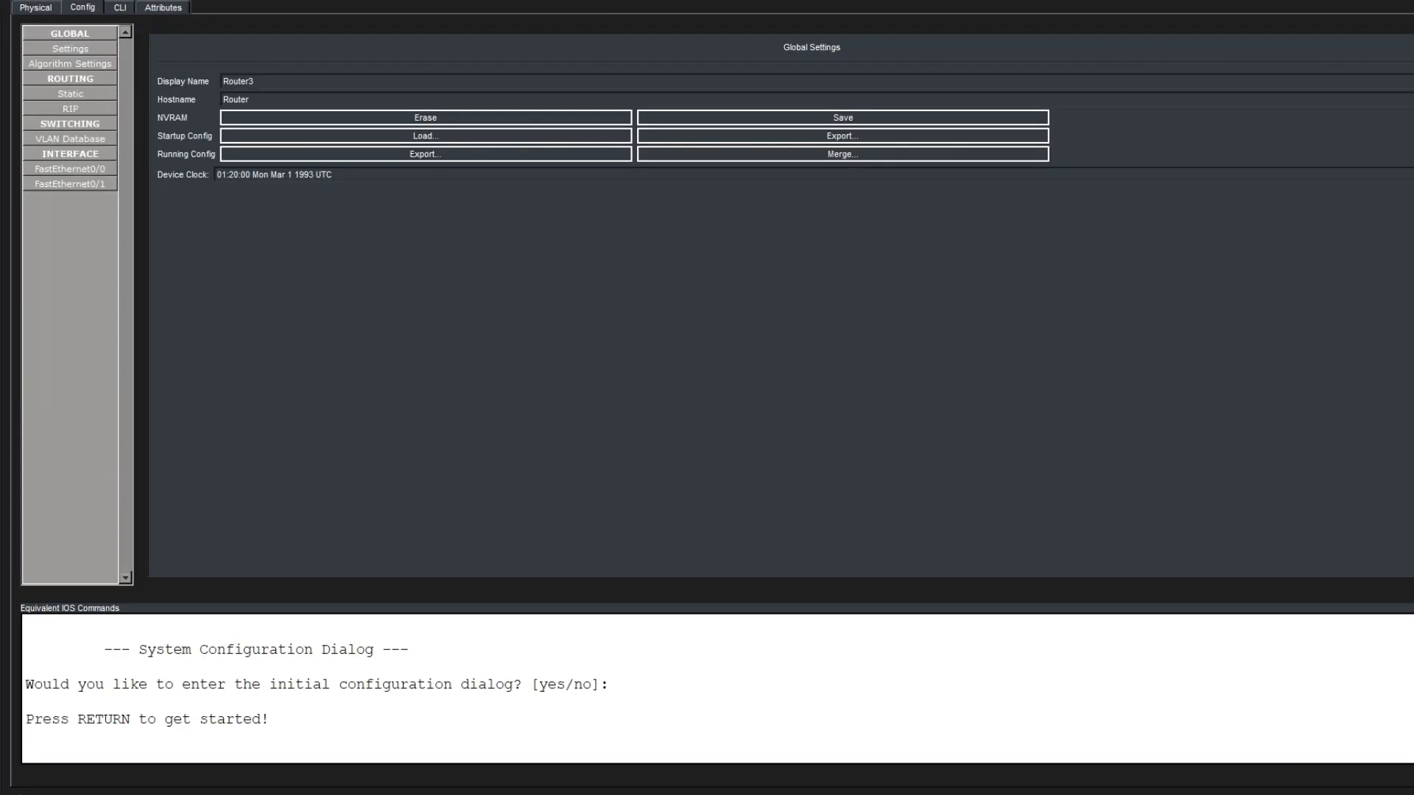
left_click(120, 7)
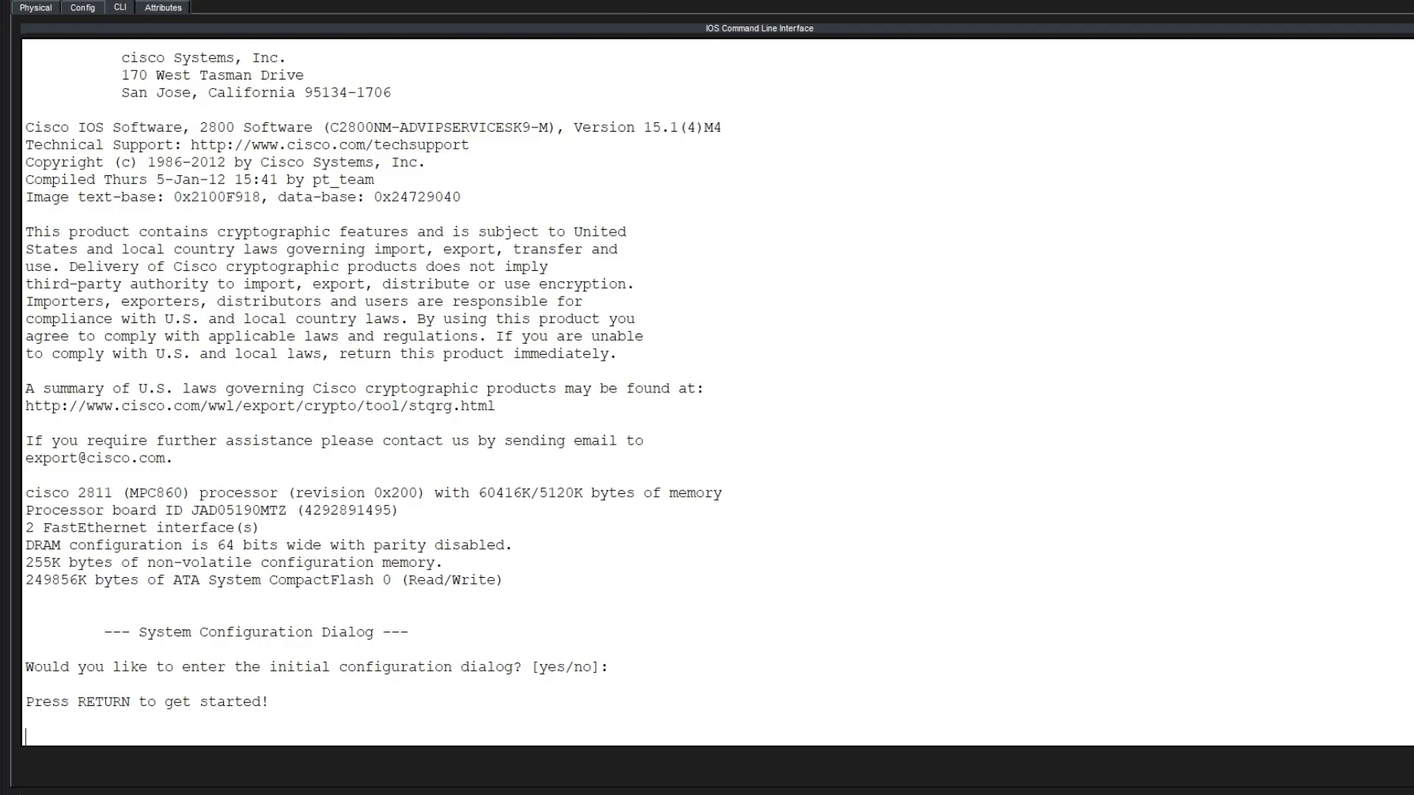
key("Return")
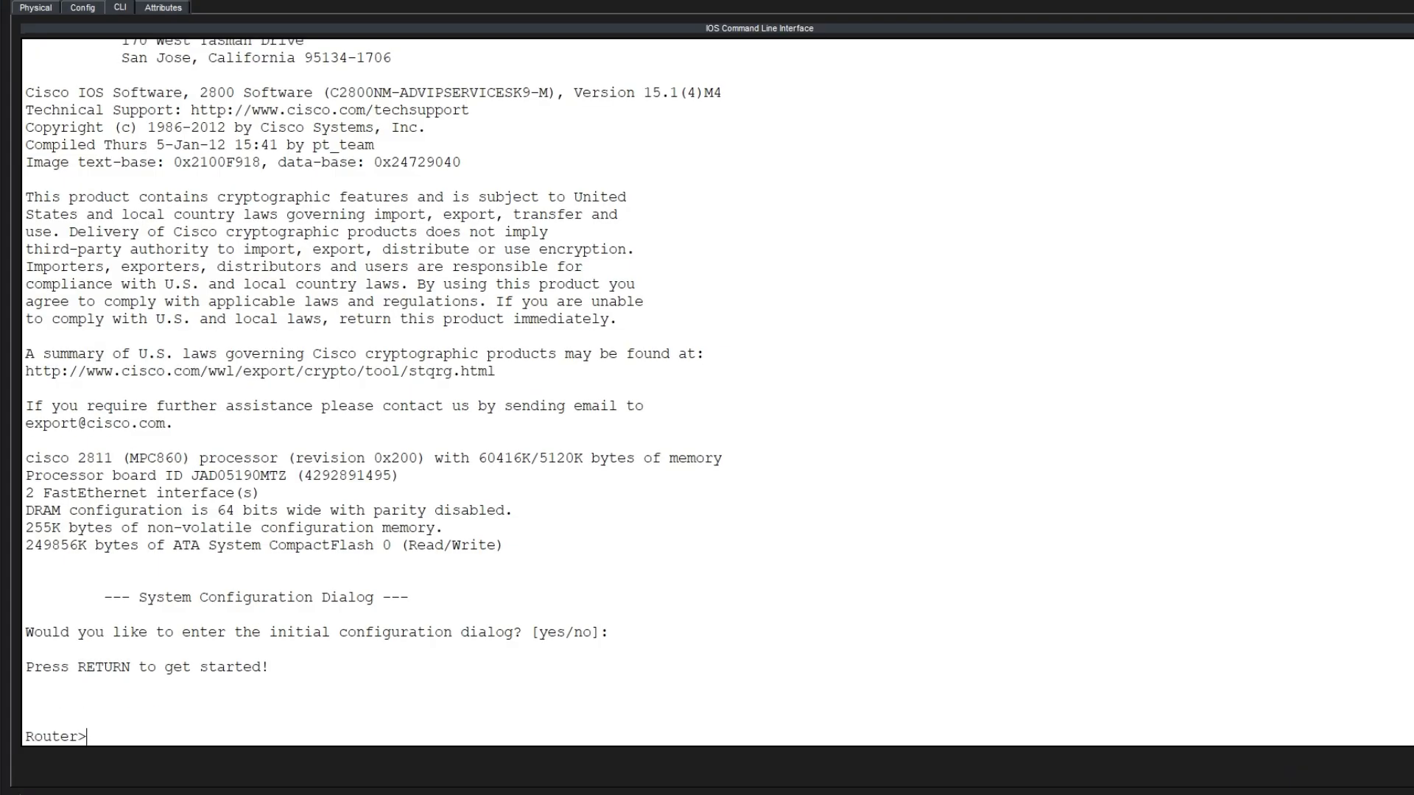
type("enable")
key("Return")
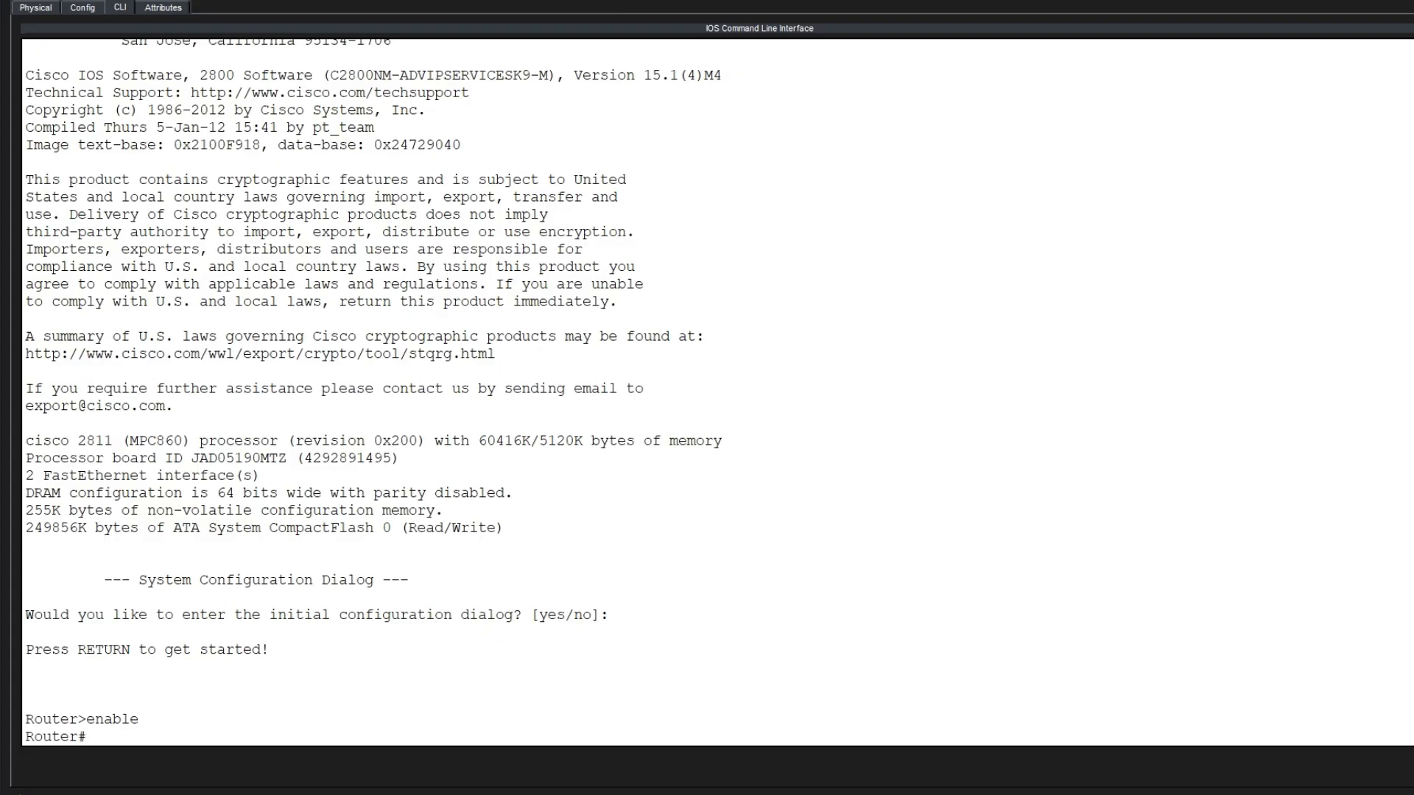
type("conf t")
key("Return")
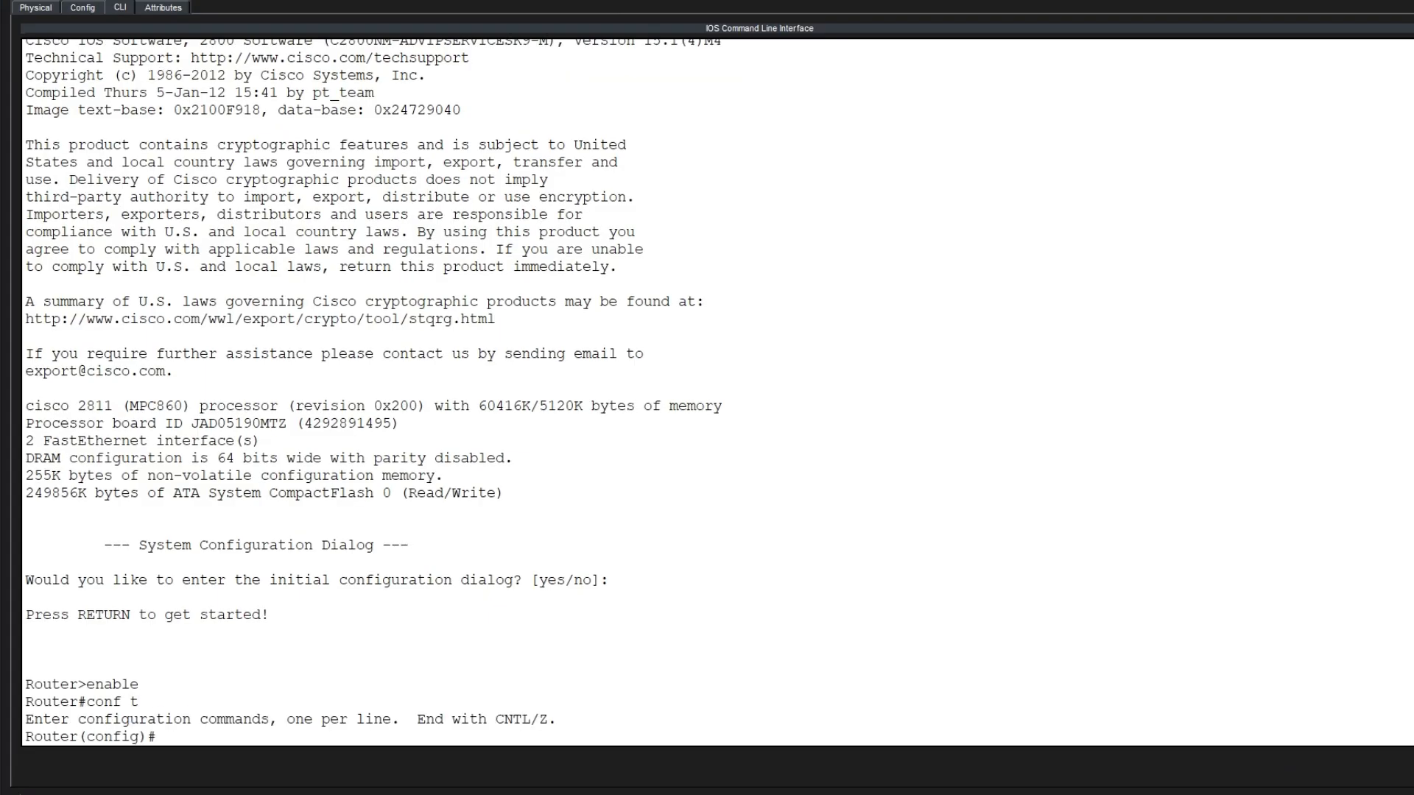
key("alt+Tab")
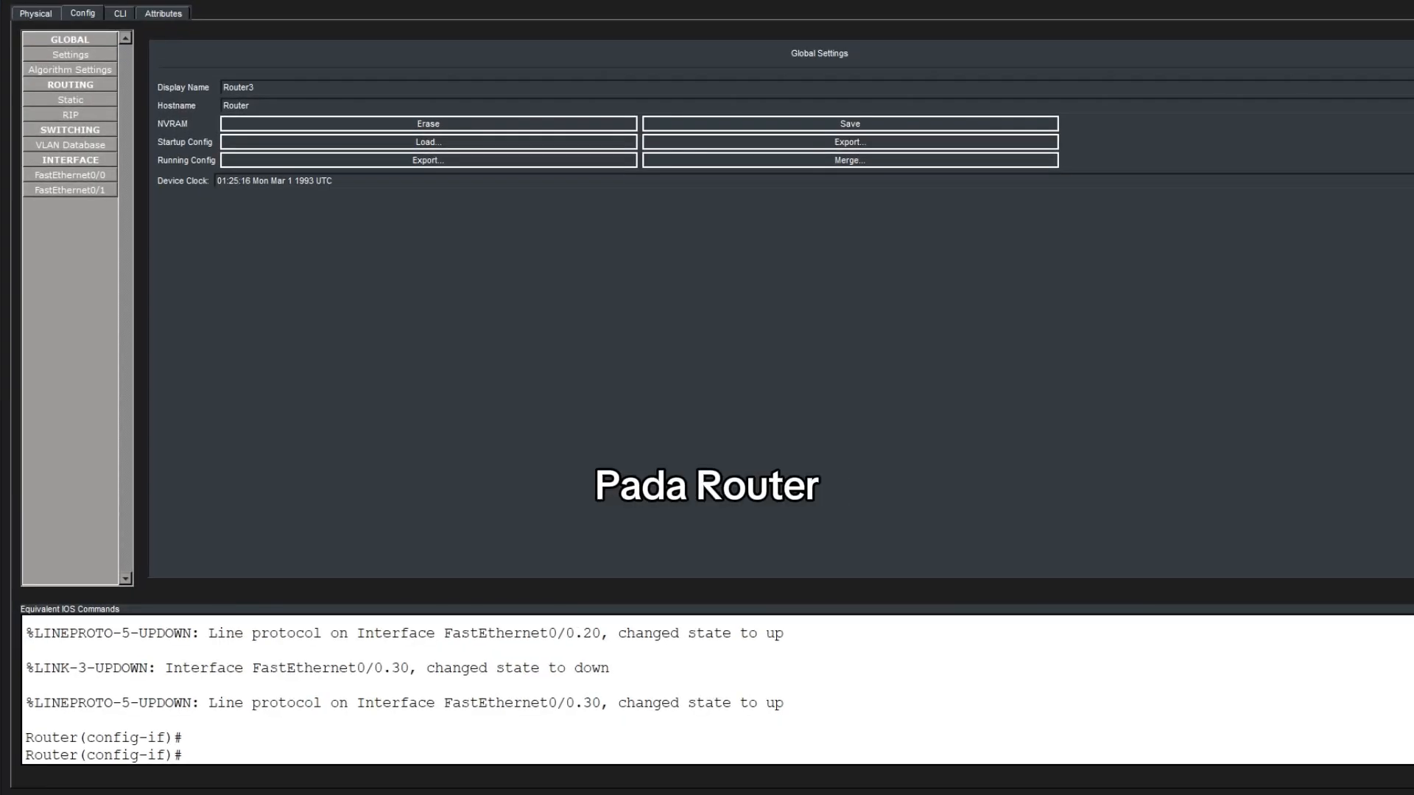
Enter configuration of the router's subinterface fa0/0.10 from the command line
left_click(120, 13)
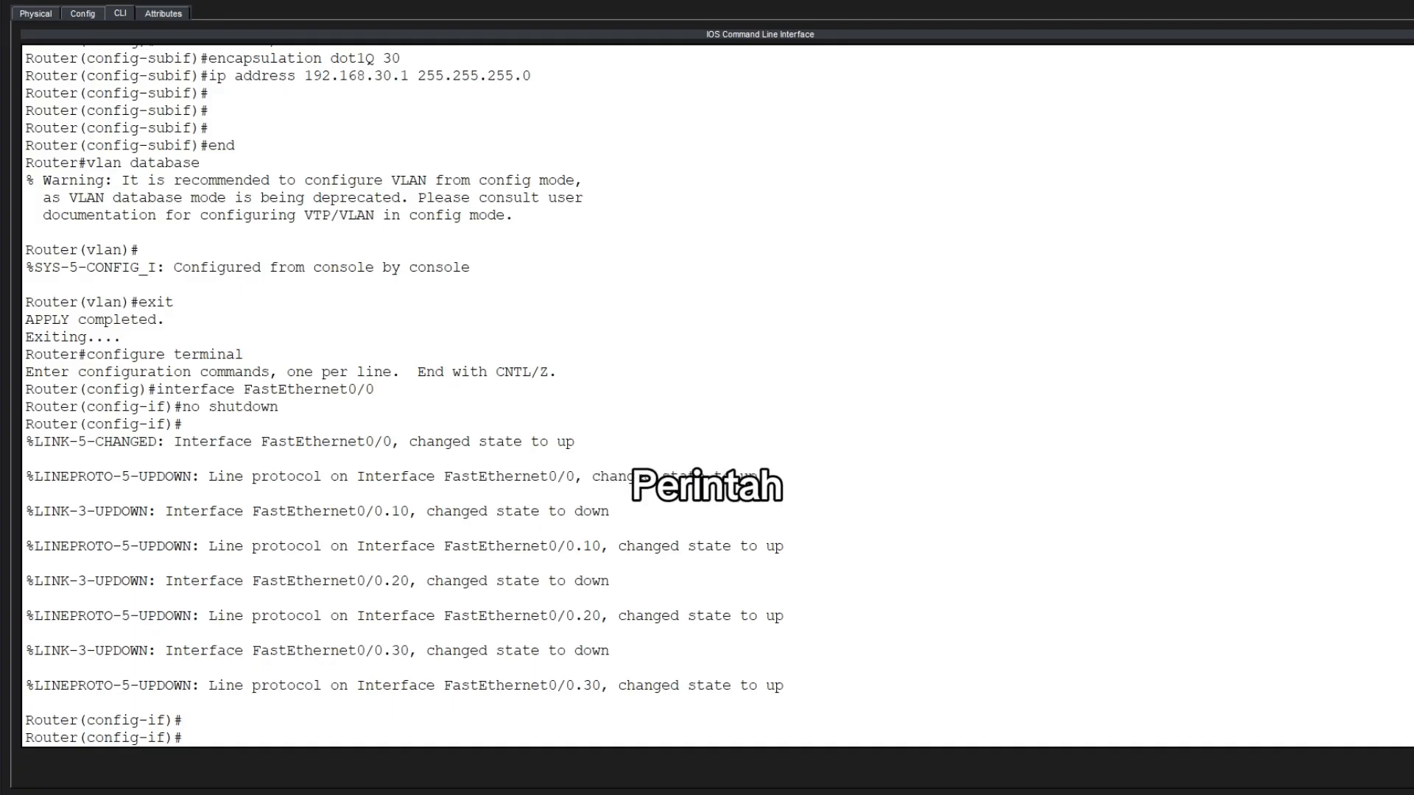
key("Up")
key("Up")
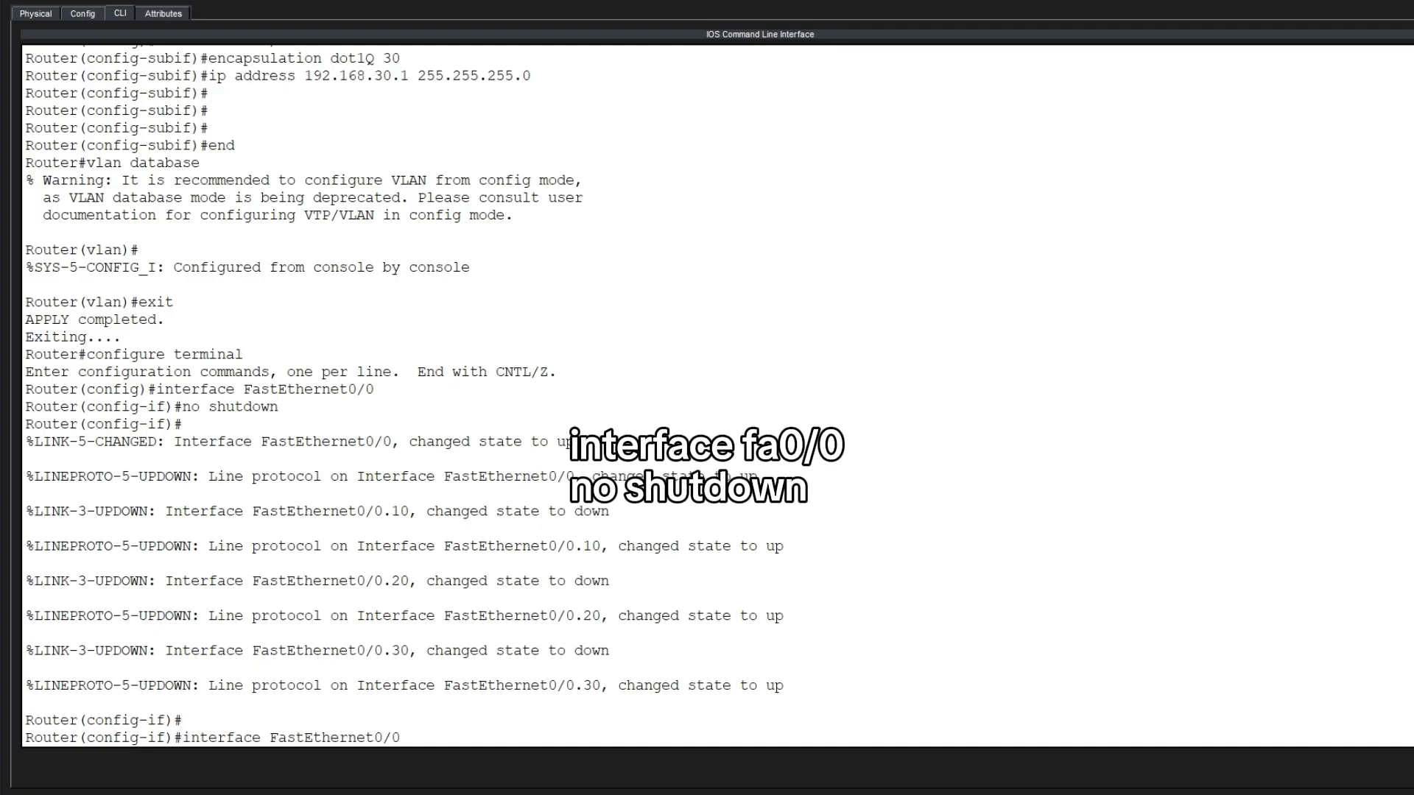
key("Up")
key("Up")
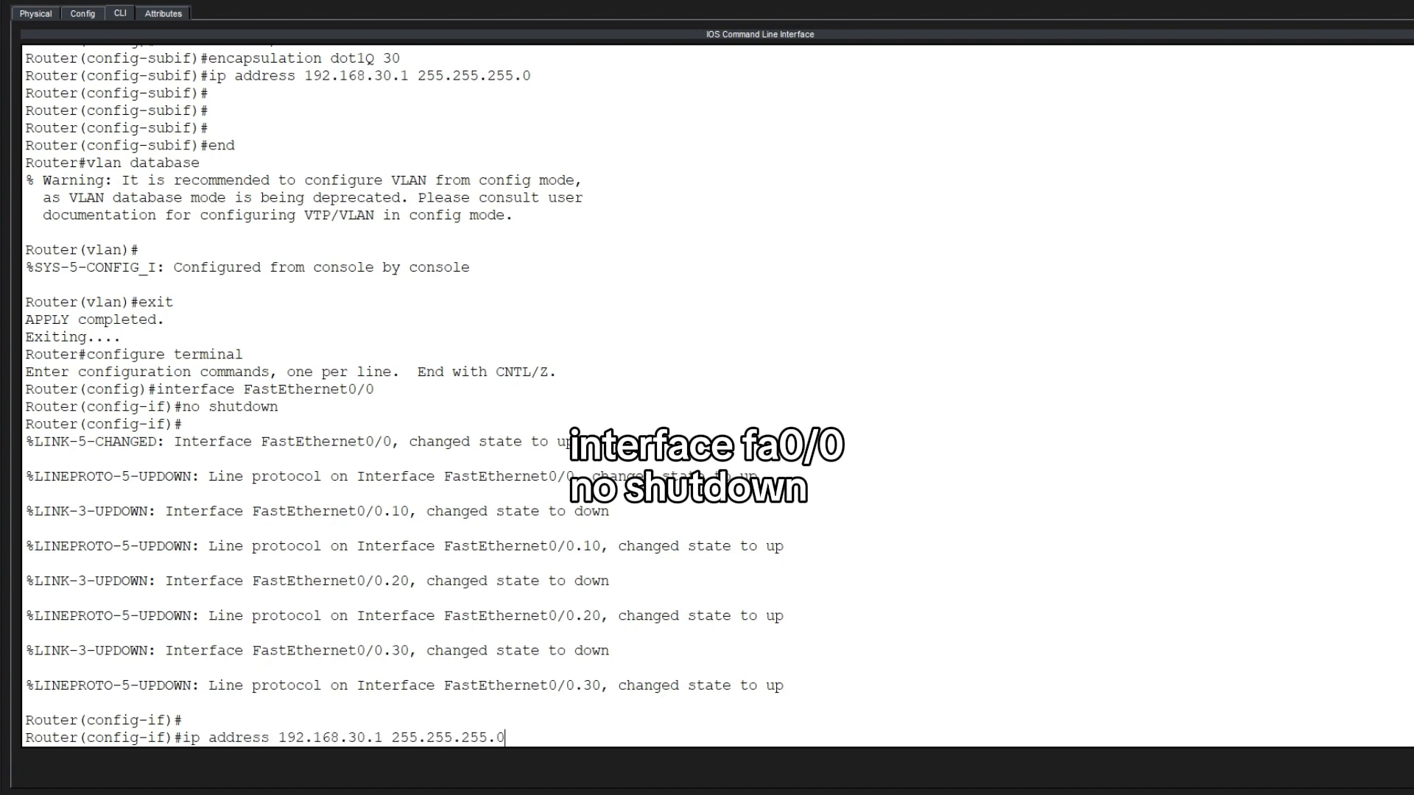
key("Up")
key("Up")
key("Up")
key("Down")
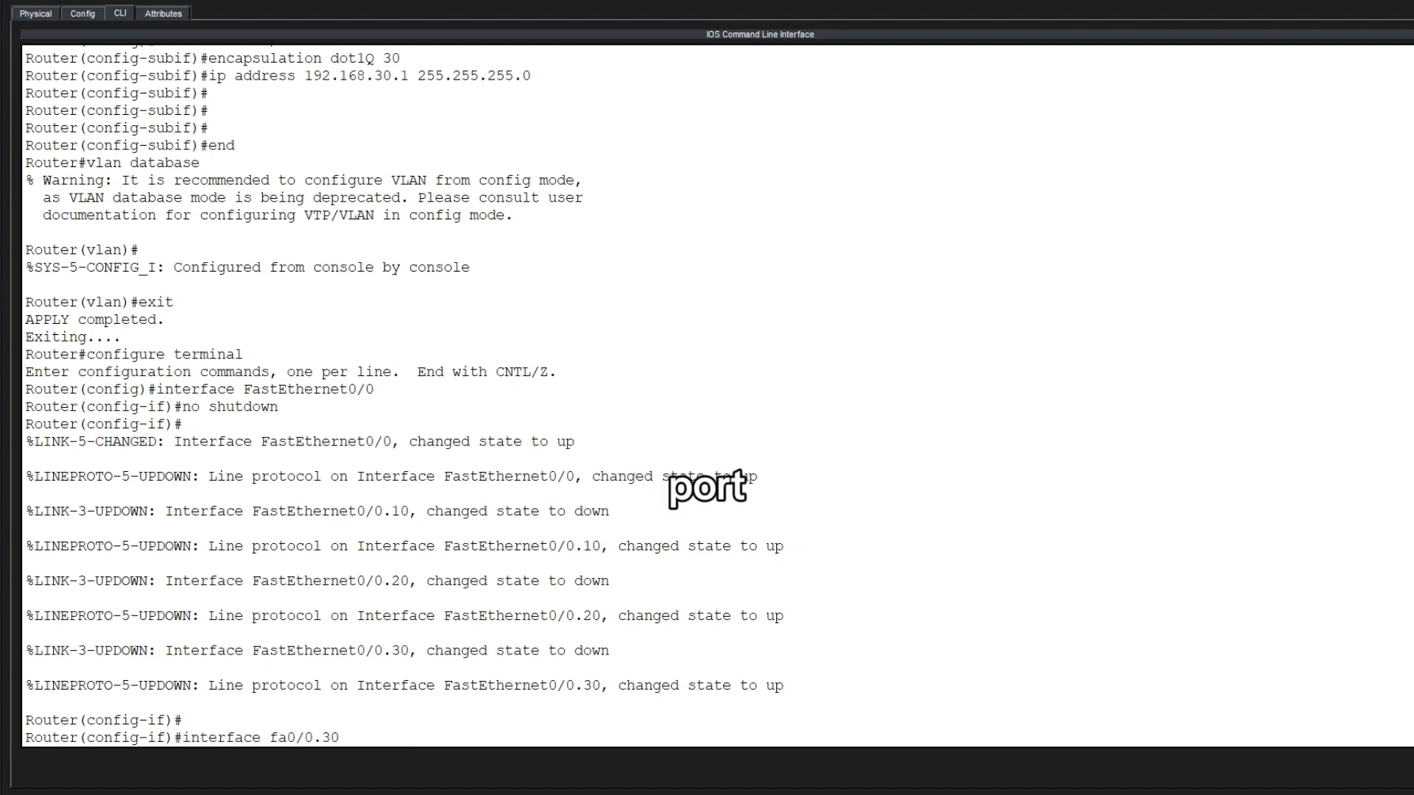
key("Up")
key("Up")
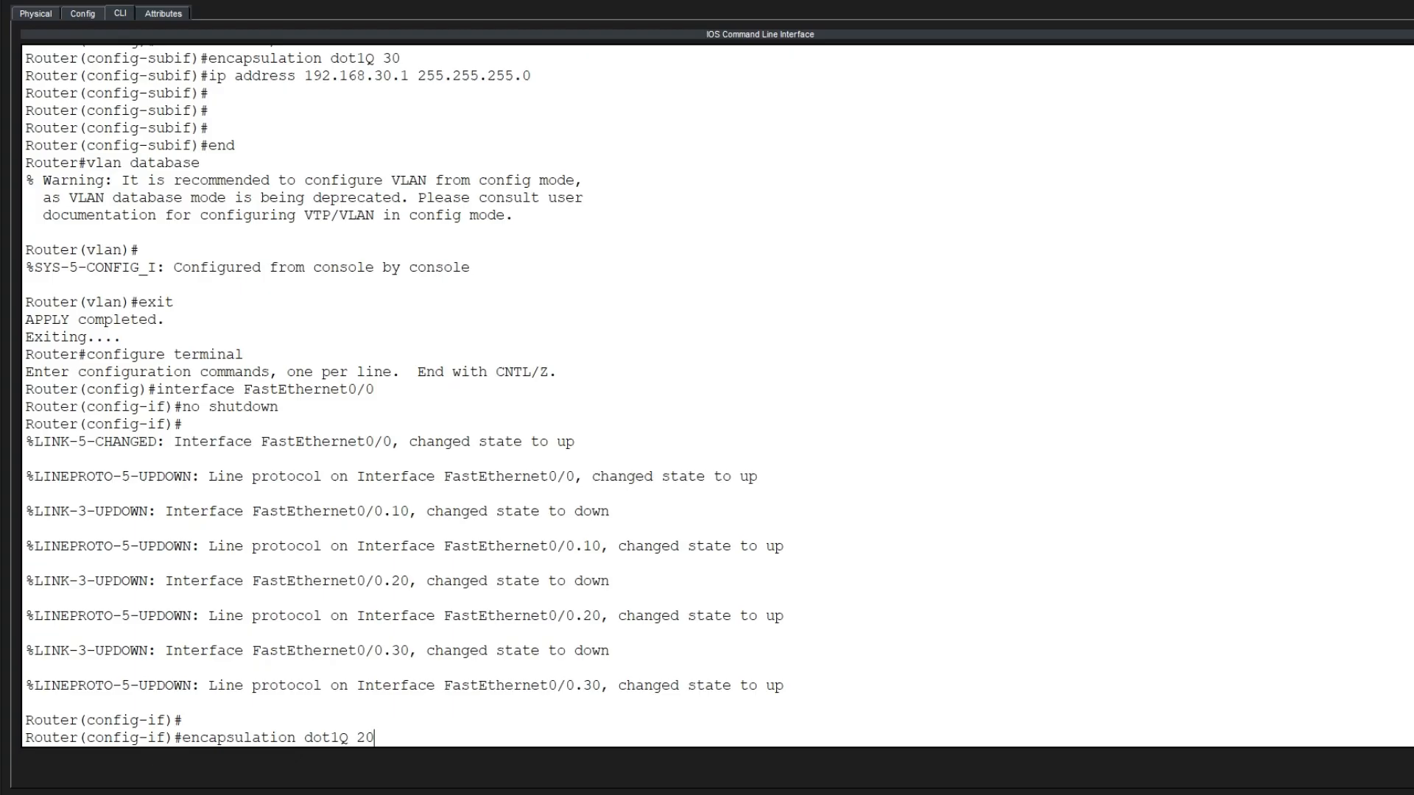
key("Down")
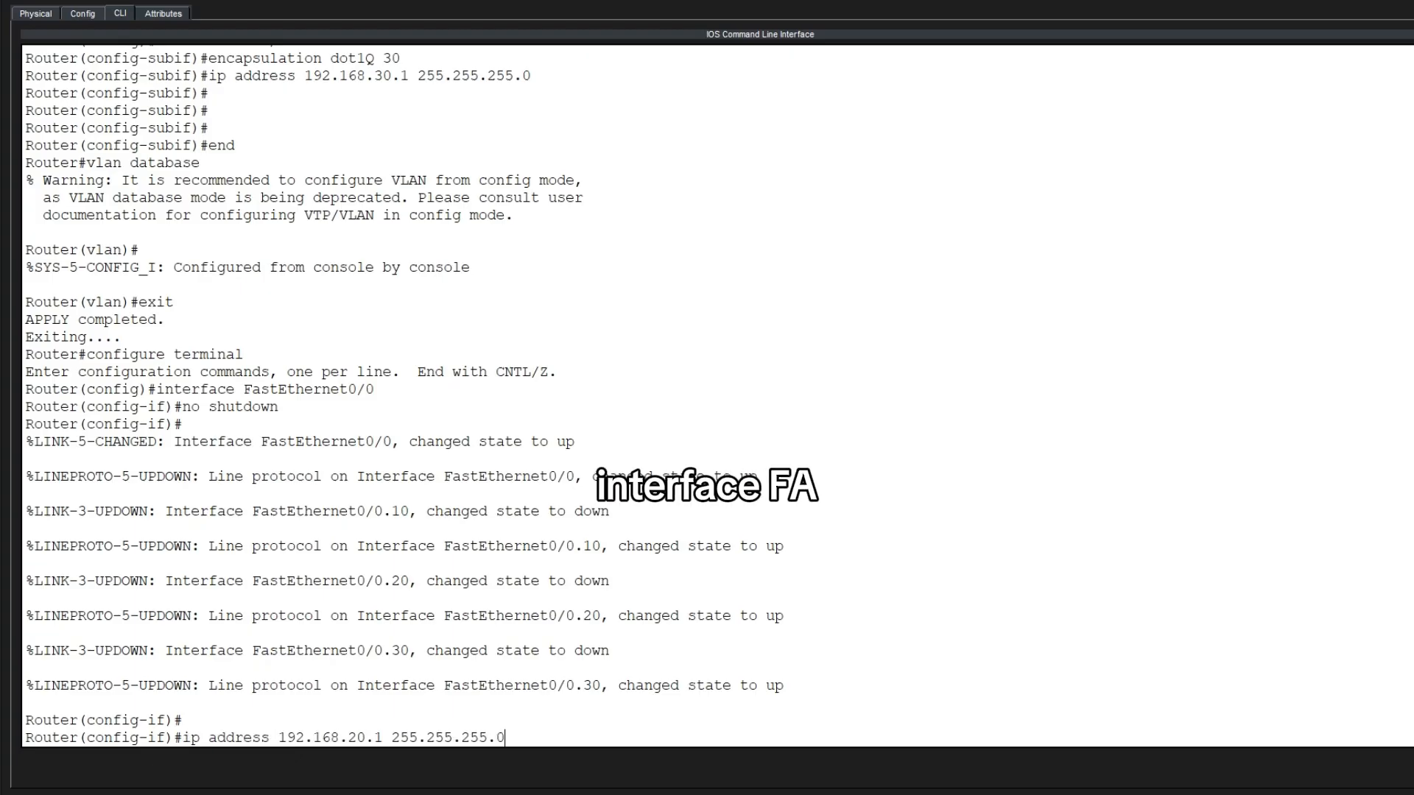
key("Down")
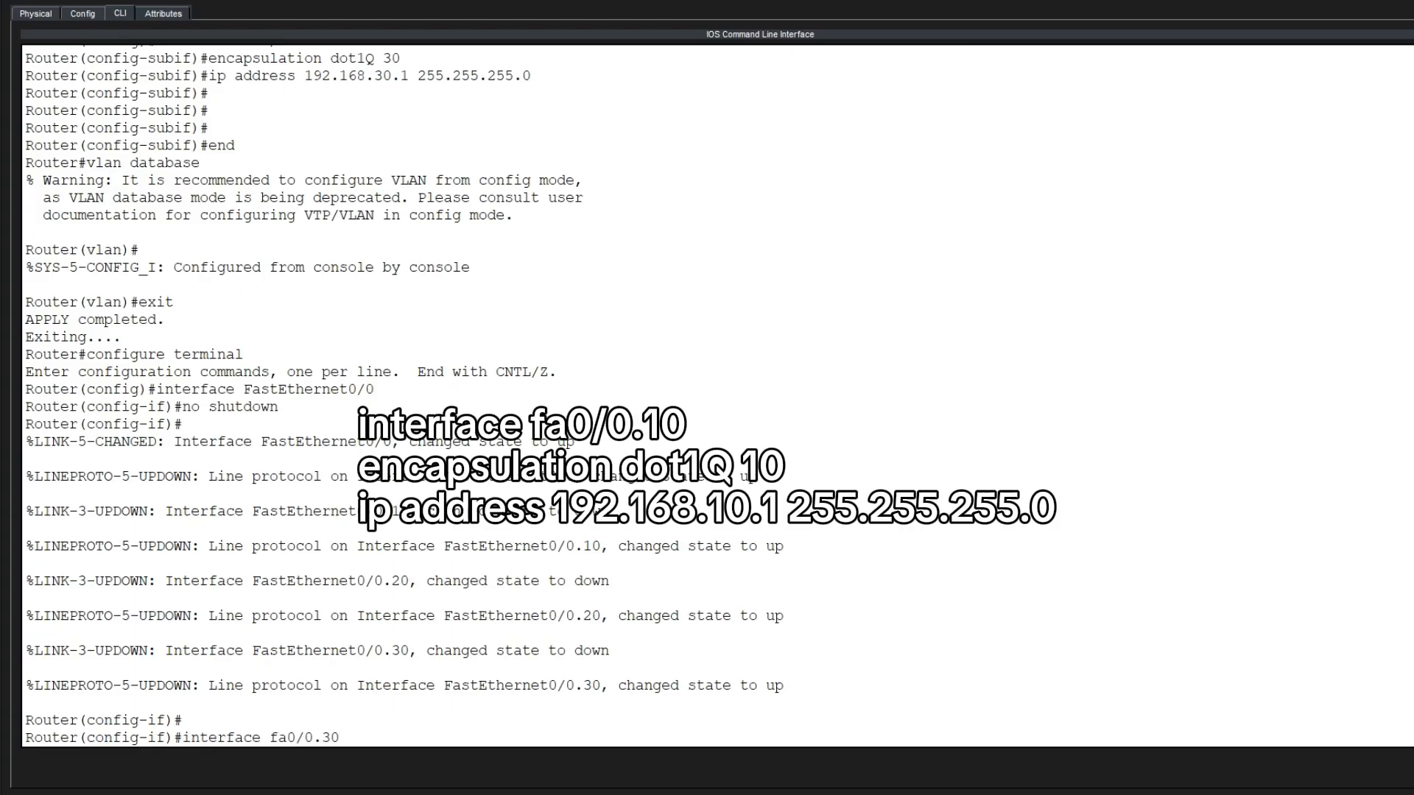
key("BackSpace")
key("BackSpace")
type("10")
key("Return")
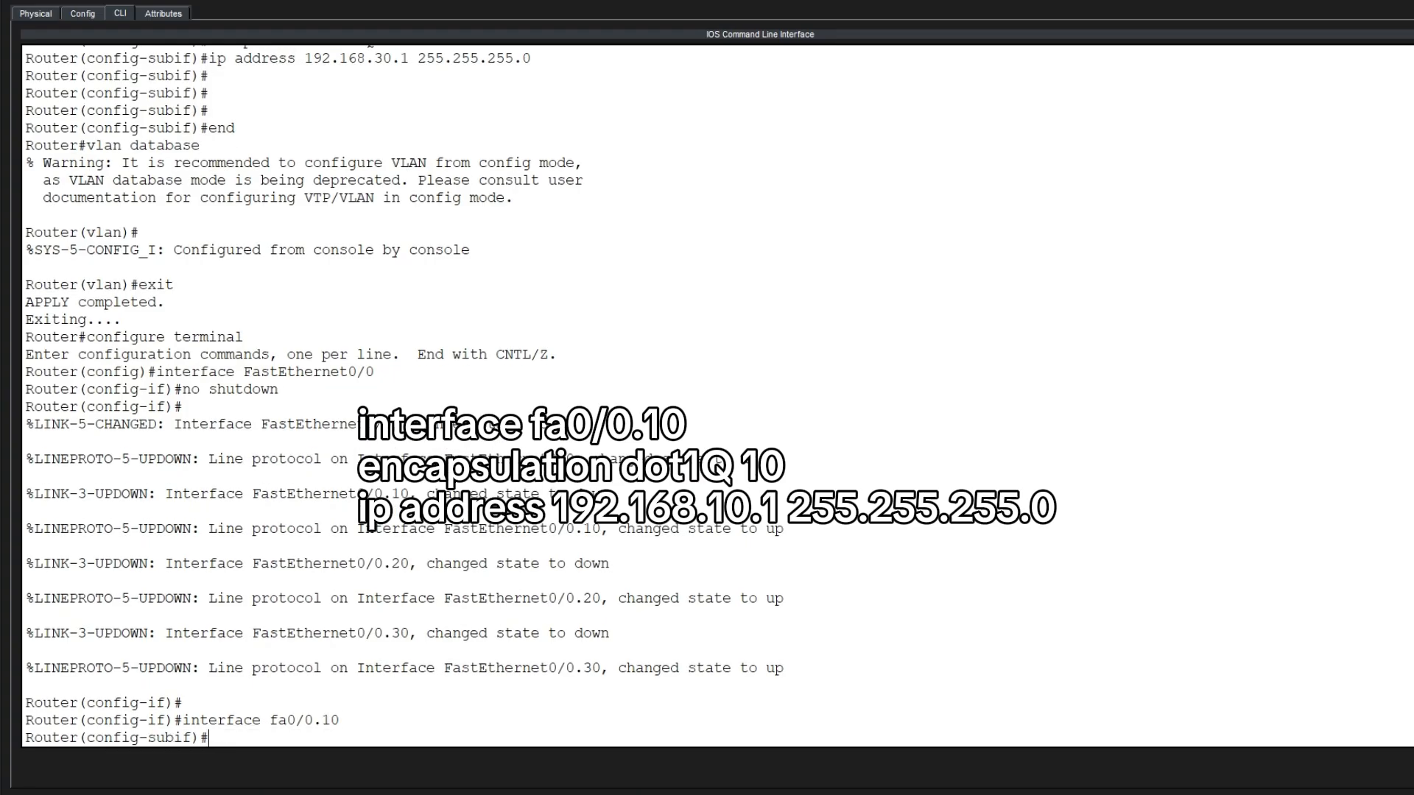
Try to apply encapsulation dot1Q 30 to subinterface fa0/0.10
key("Up")
key("Up")
key("Up")
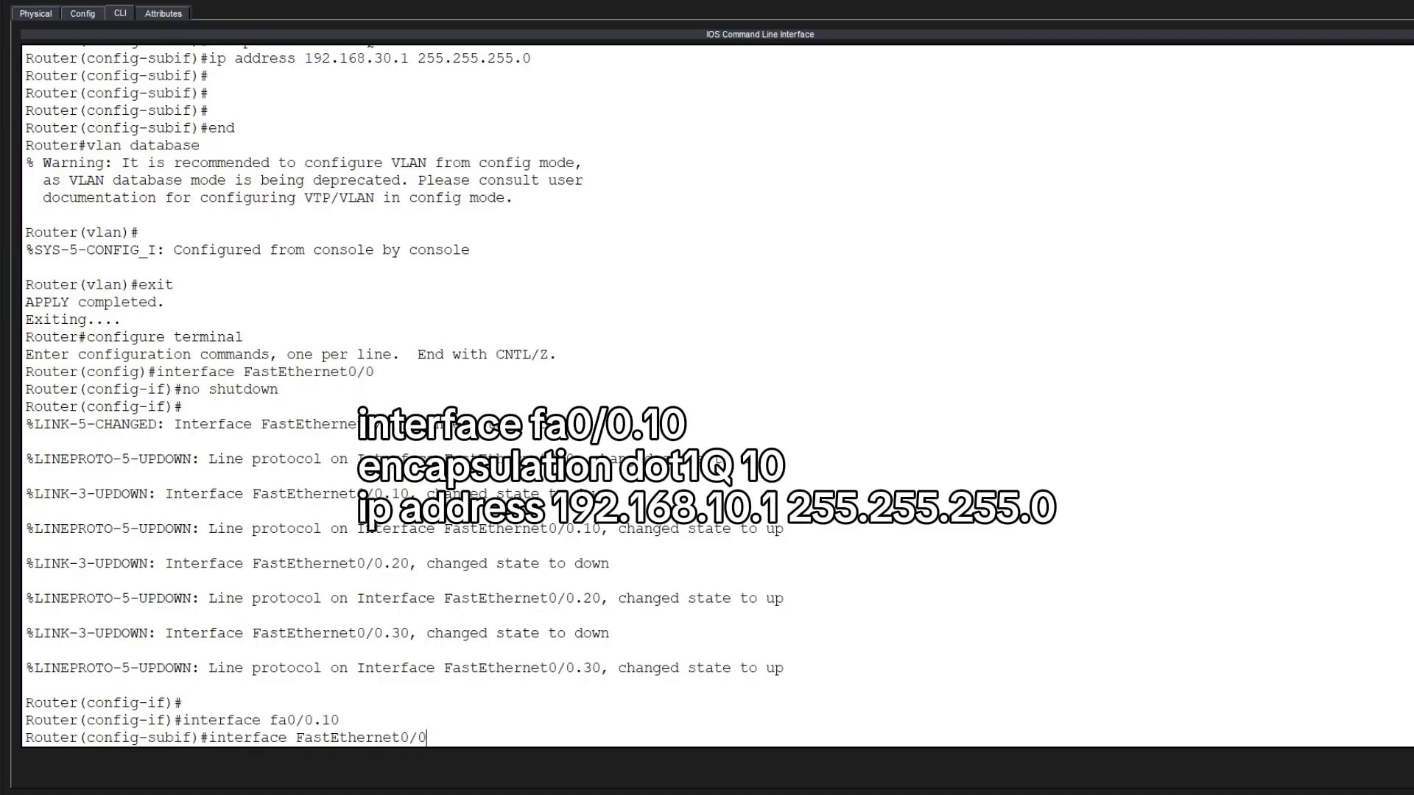
key("Up")
key("Up")
key("Up")
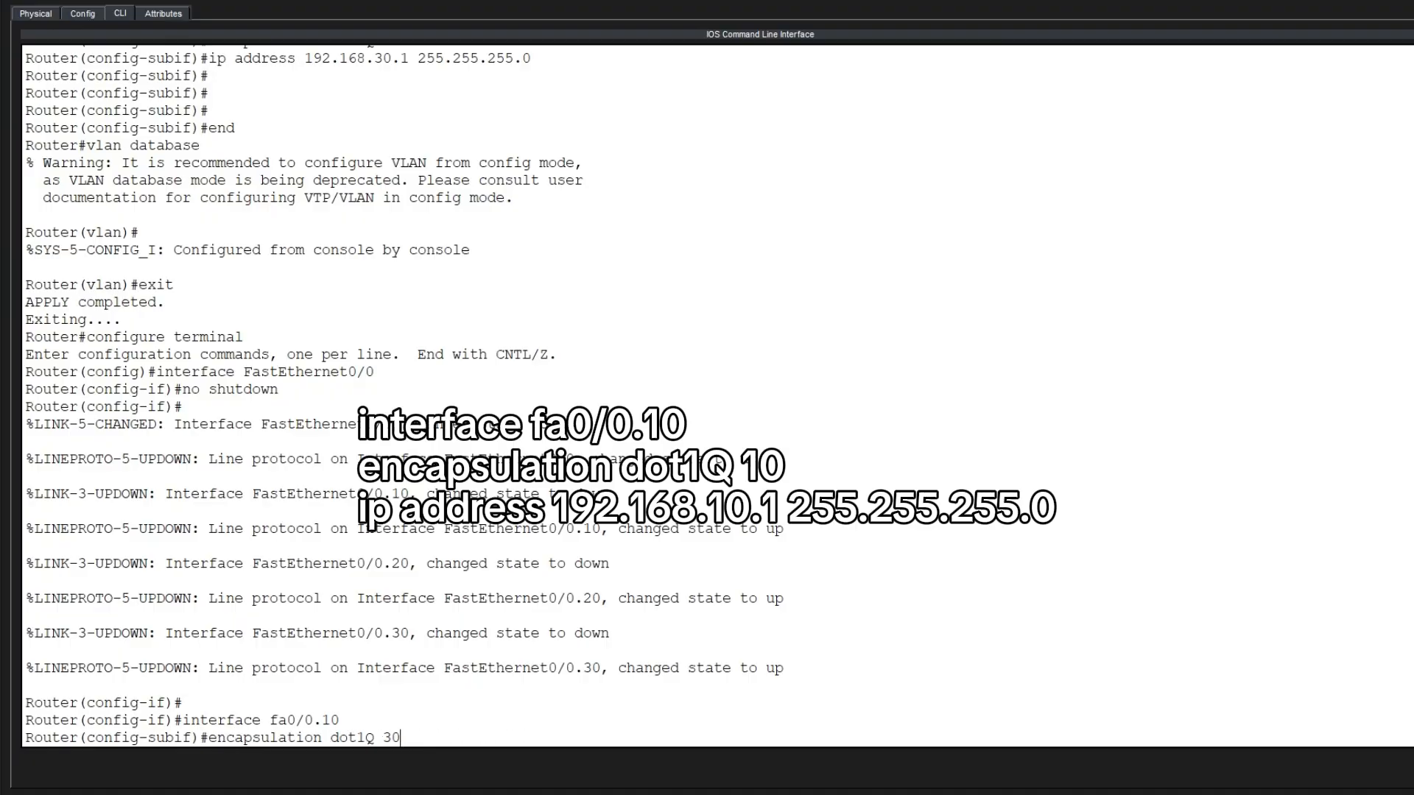
key("Return")
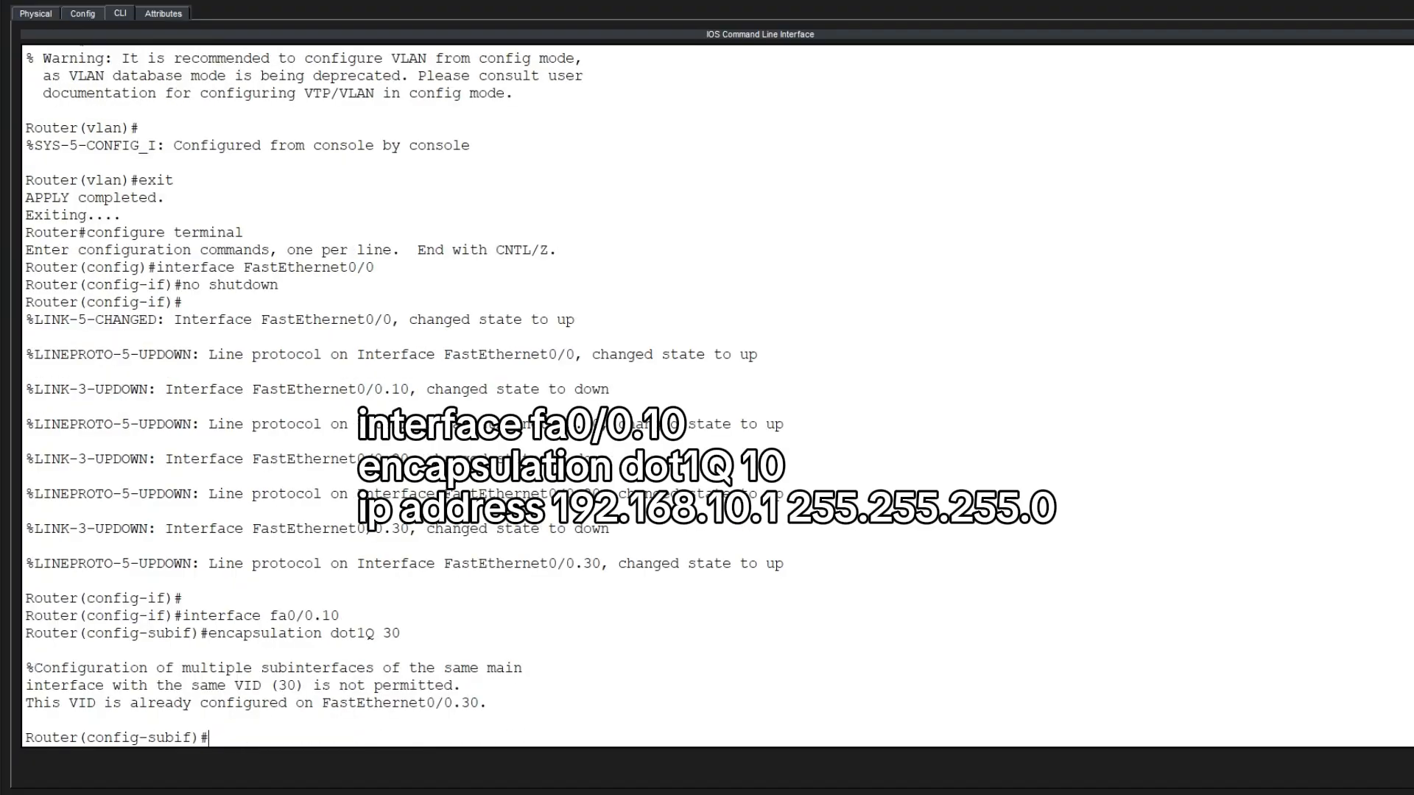
Re-enter subinterface fa0/0.10 and set its encapsulation to dot1Q 10
key("Up")
key("Up")
key("Return")
key("Up")
key("Up")
key("BackSpace")
key("BackSpace")
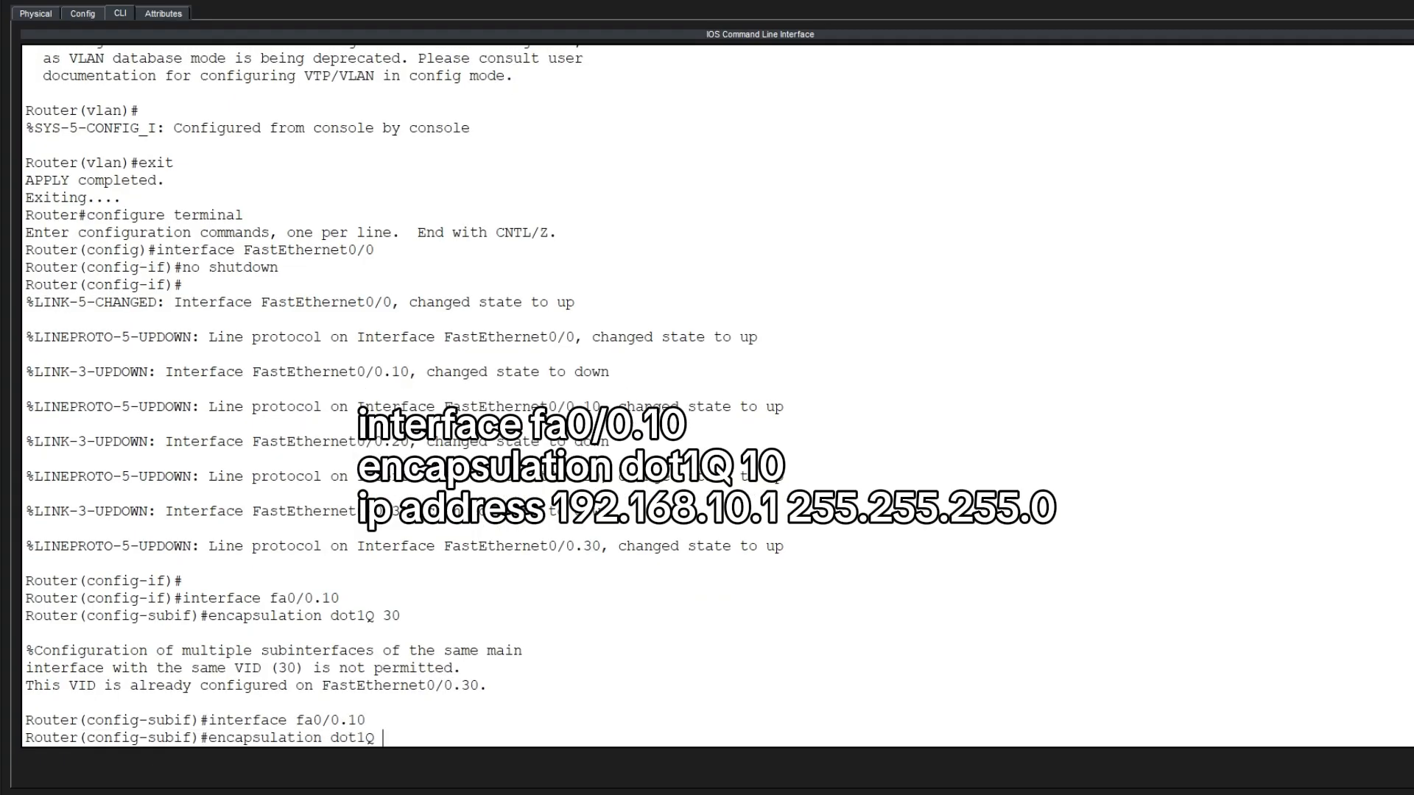
type("10")
key("Return")
Assign IP address 192.168.10.1 with mask 255.255.255.0 to subinterface fa0/0.10
key("Up")
key("Up")
key("Up")
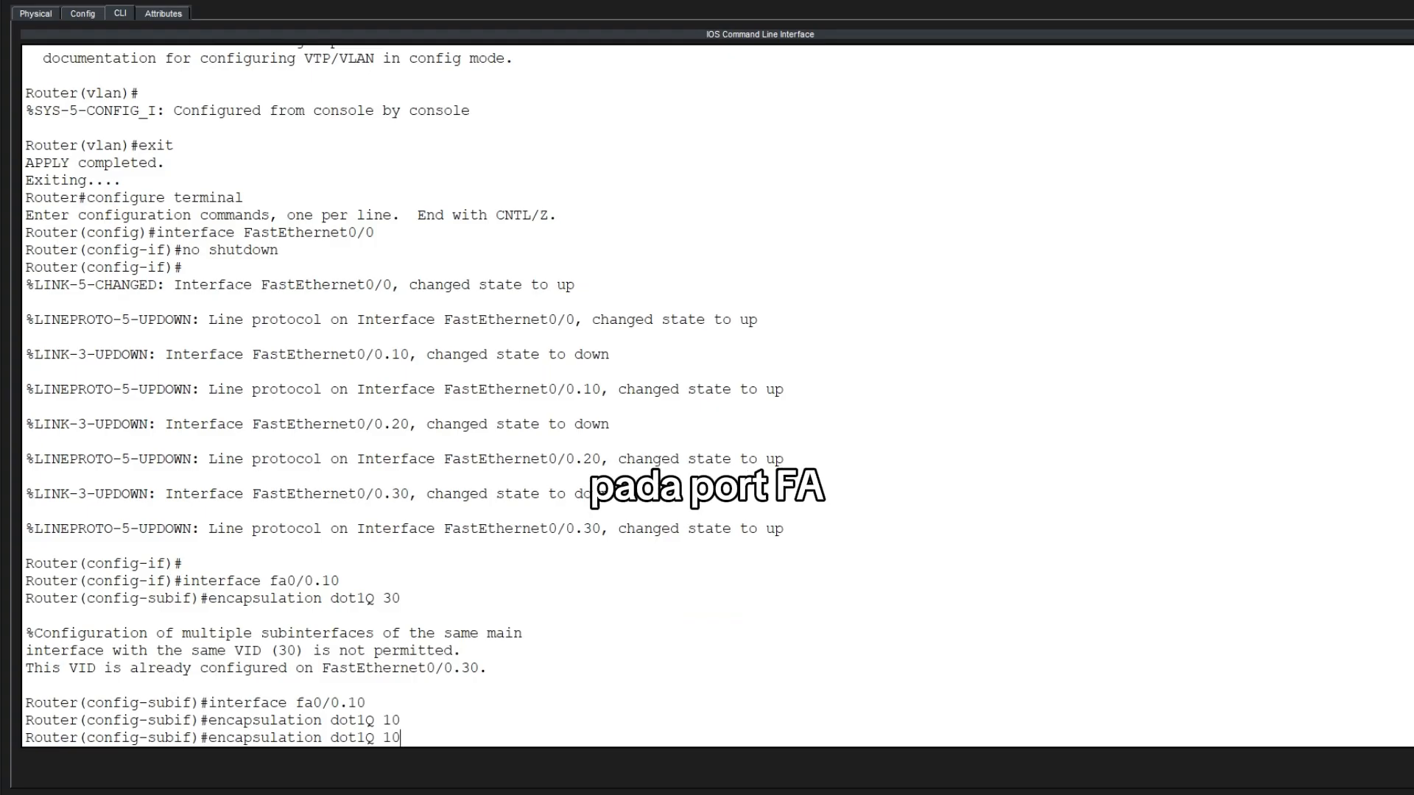
key("Down")
key("Up")
key("Up")
key("Up")
key("Up")
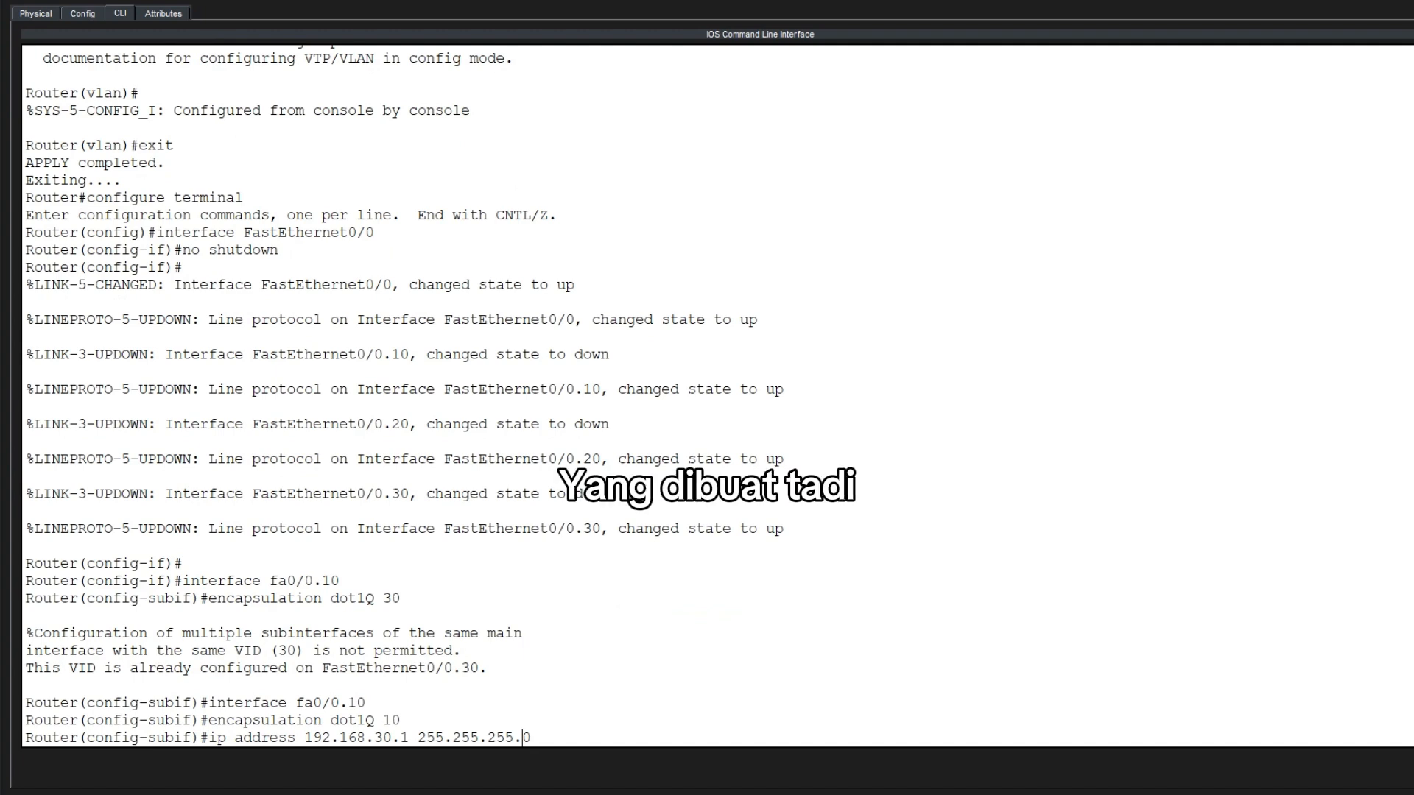
key("Left")
key("Left")
key("Left")
key("Left")
key("Left")
key("Left")
key("Left")
key("Left")
key("Left")
key("Left")
key("Left")
key("Left")
key("Left")
key("Left")
key("Left")
key("Left")
key("Left")
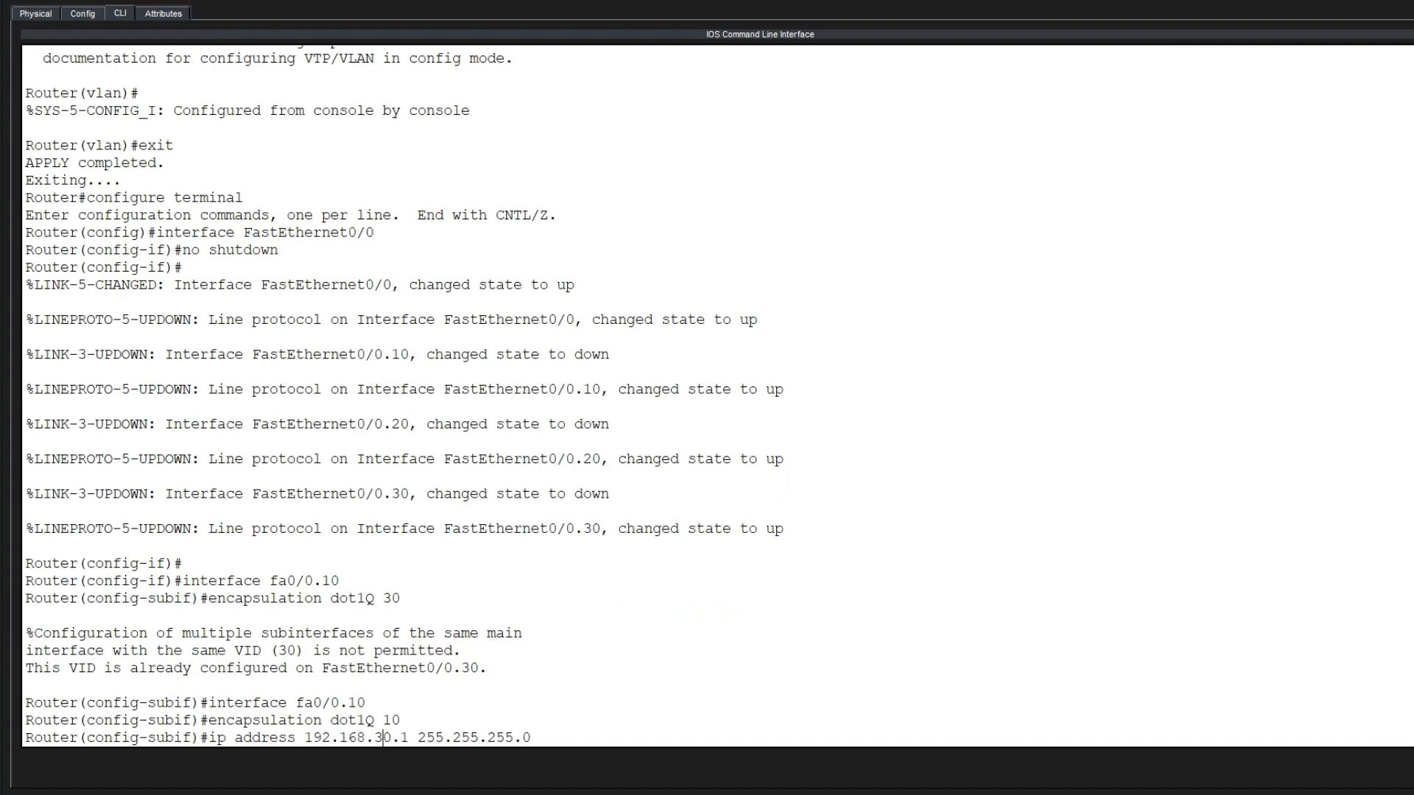
key("BackSpace")
type("1")
key("Return")
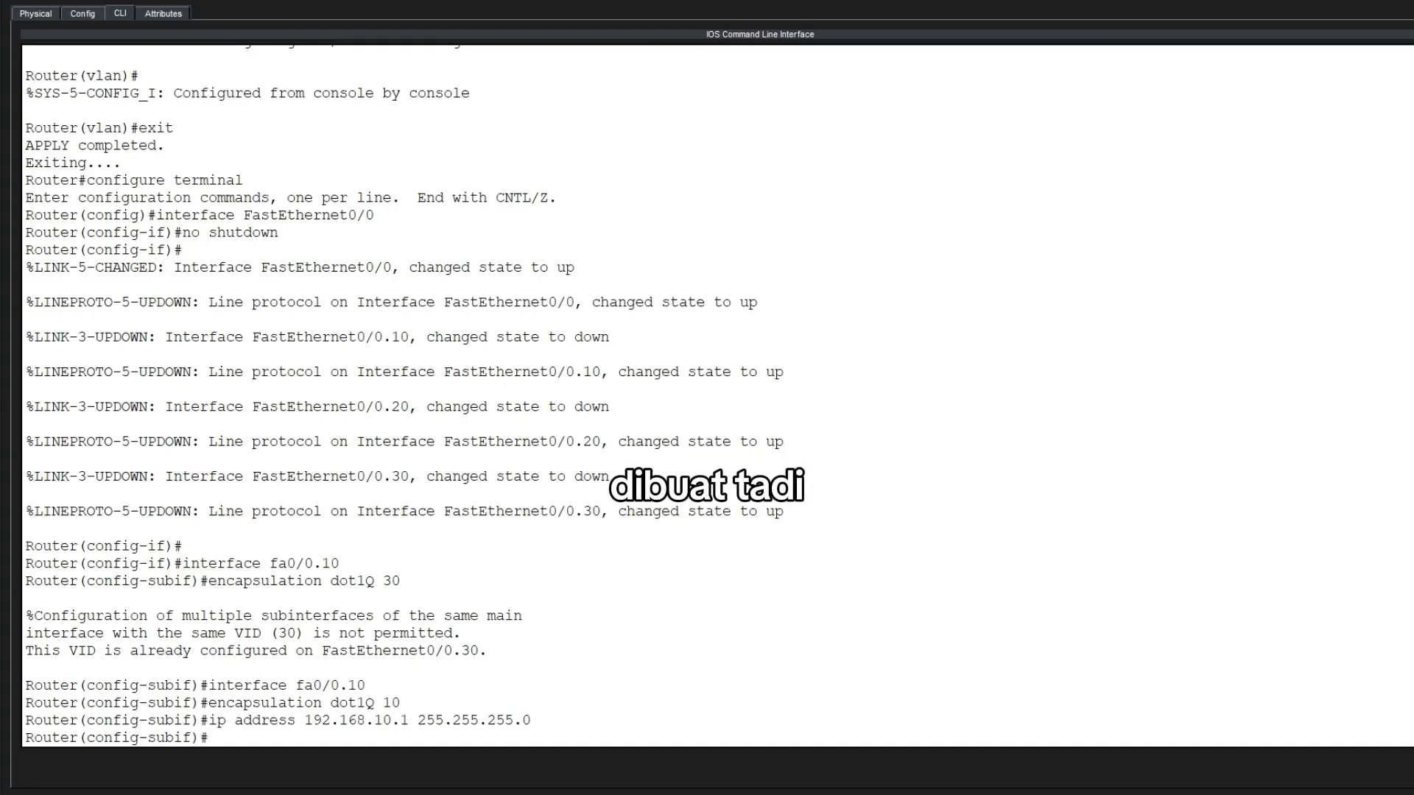
Enter configuration of the router's subinterface fa0/0.20
key("Up")
key("Up")
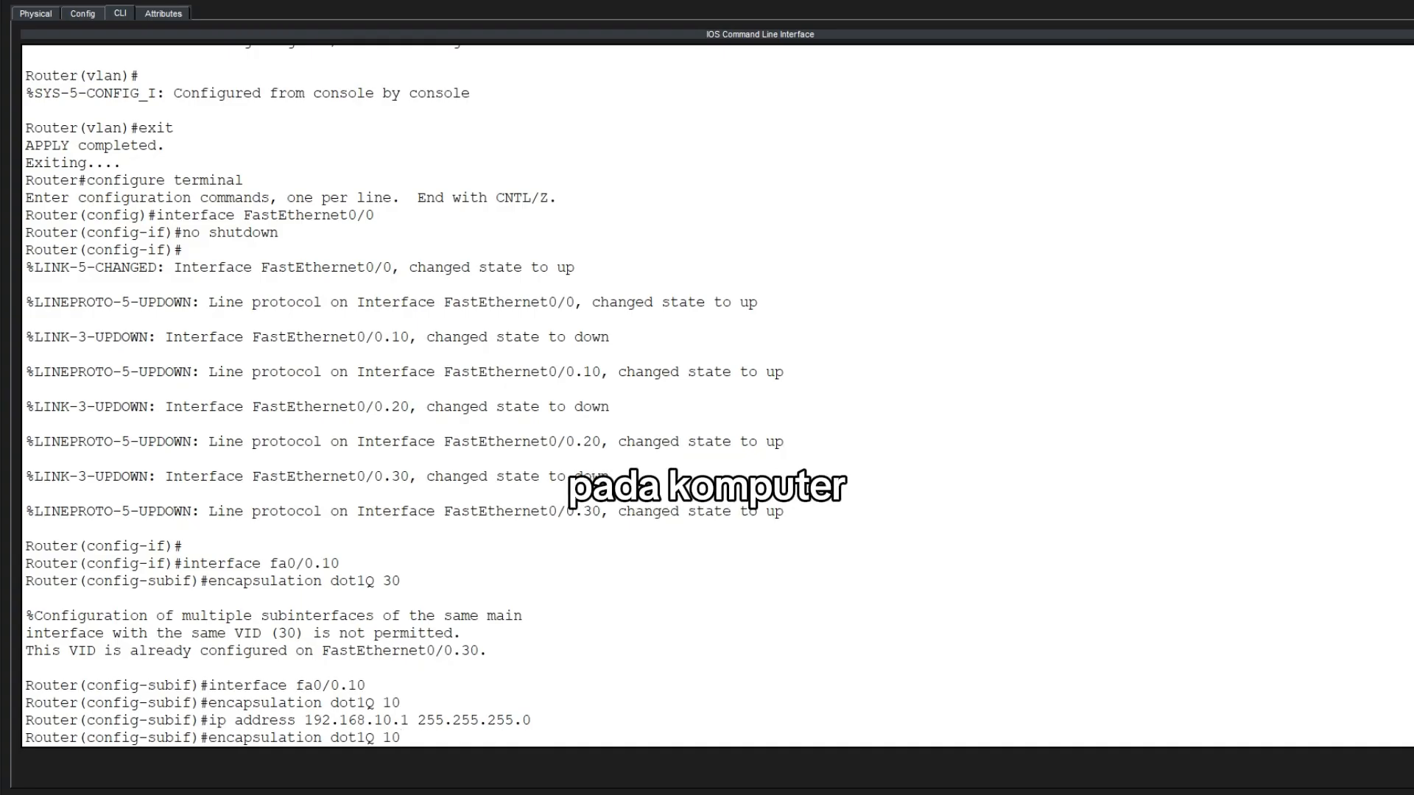
key("Up")
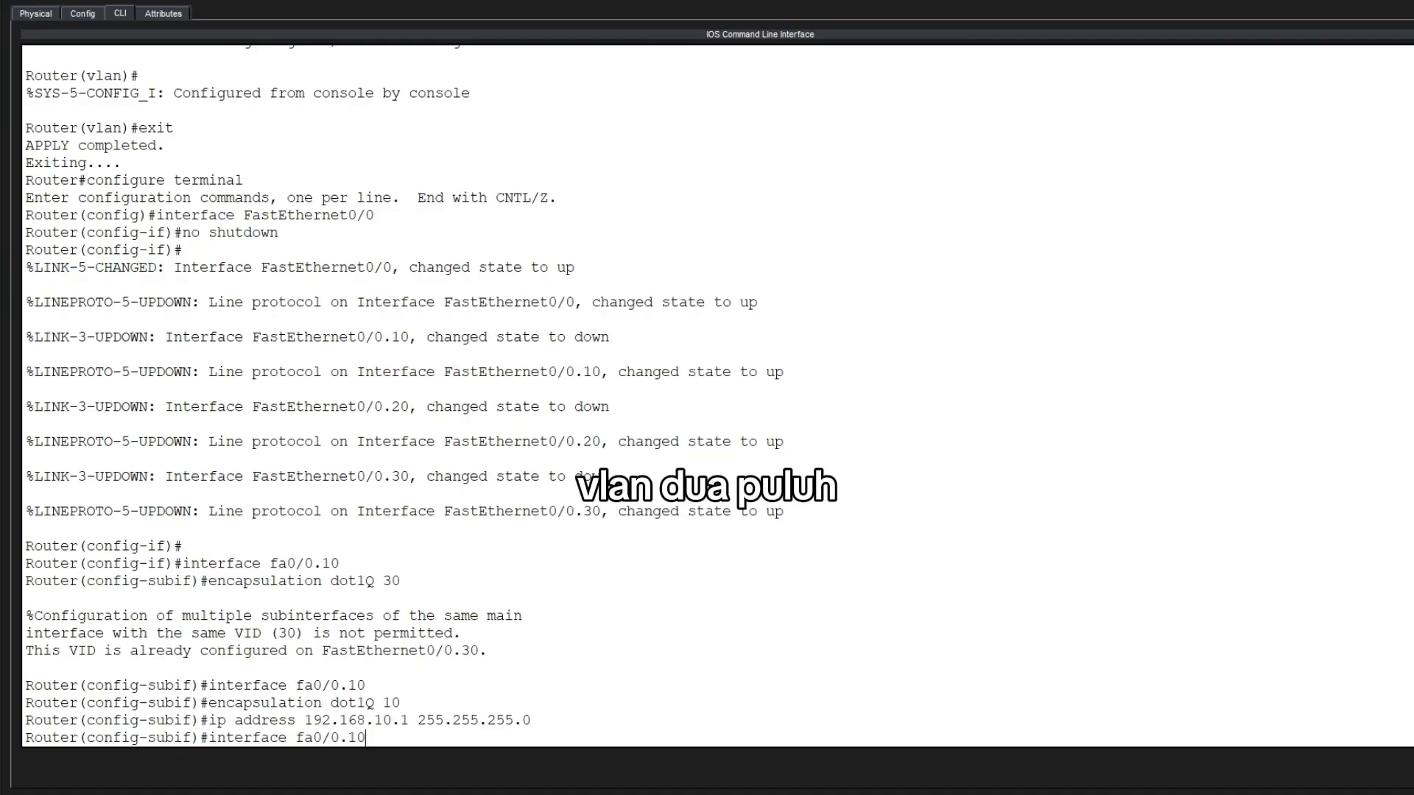
key("BackSpace")
key("BackSpace")
type("20")
key("Return")
Set the encapsulation of subinterface fa0/0.20 to dot1Q 20
key("Up")
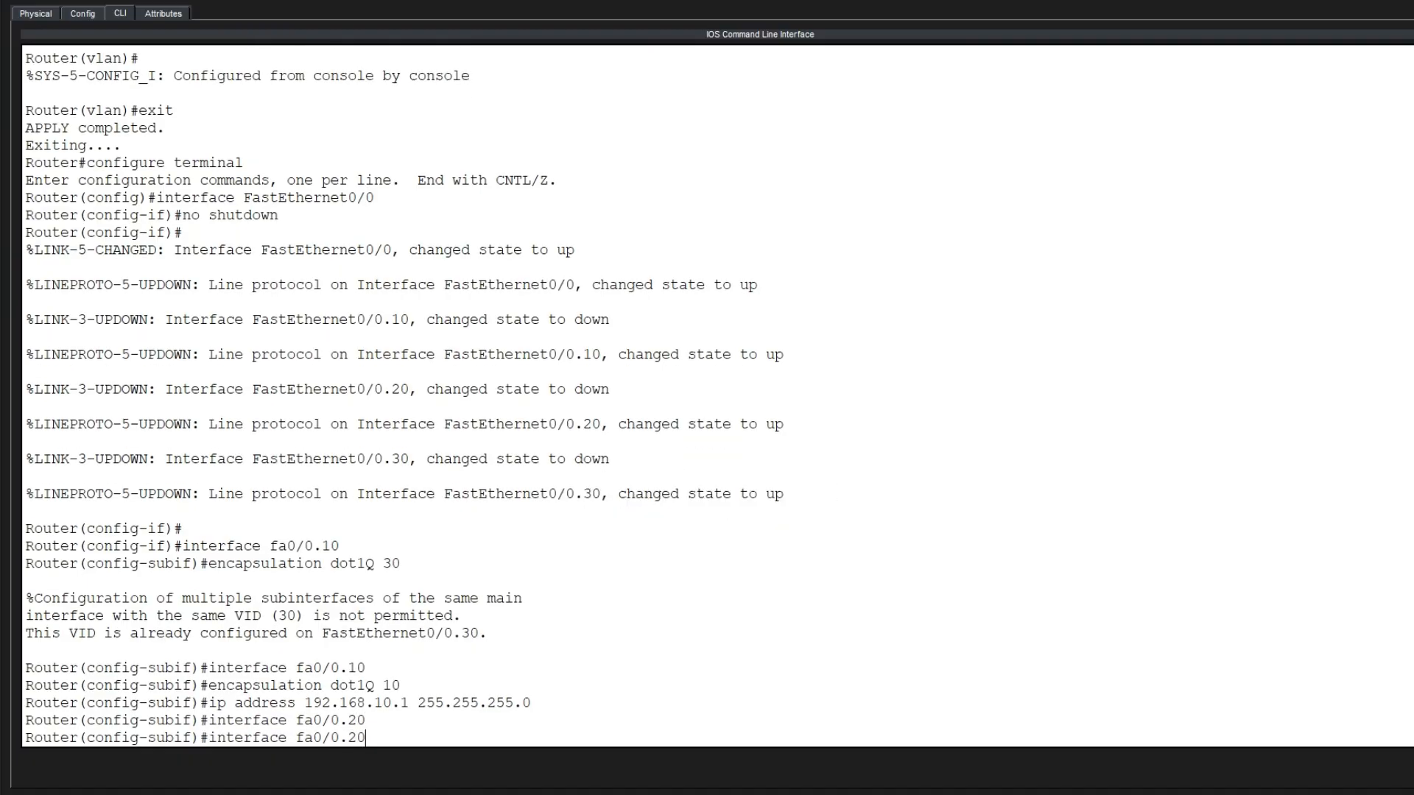
key("Up")
key("Up")
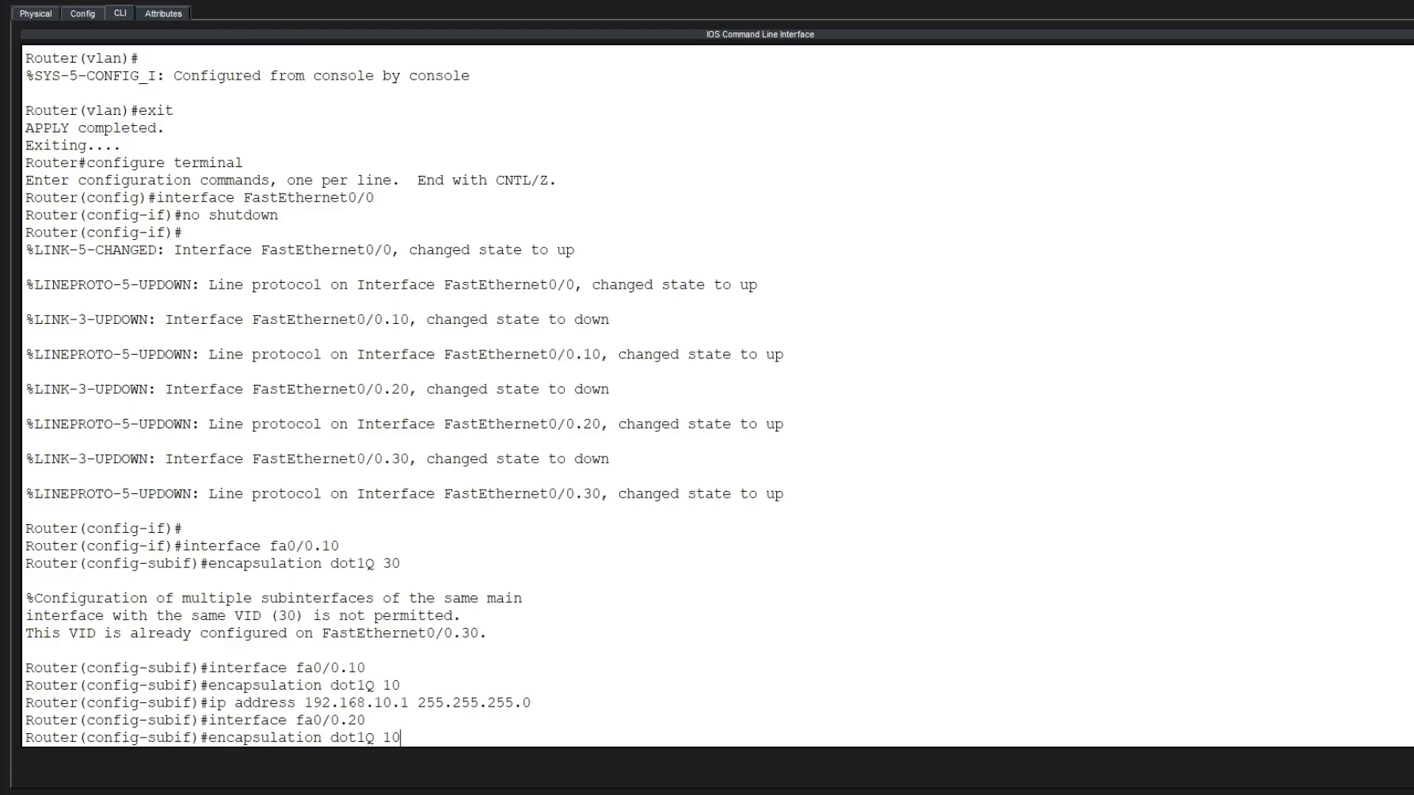
key("BackSpace")
key("BackSpace")
type("20")
key("Return")
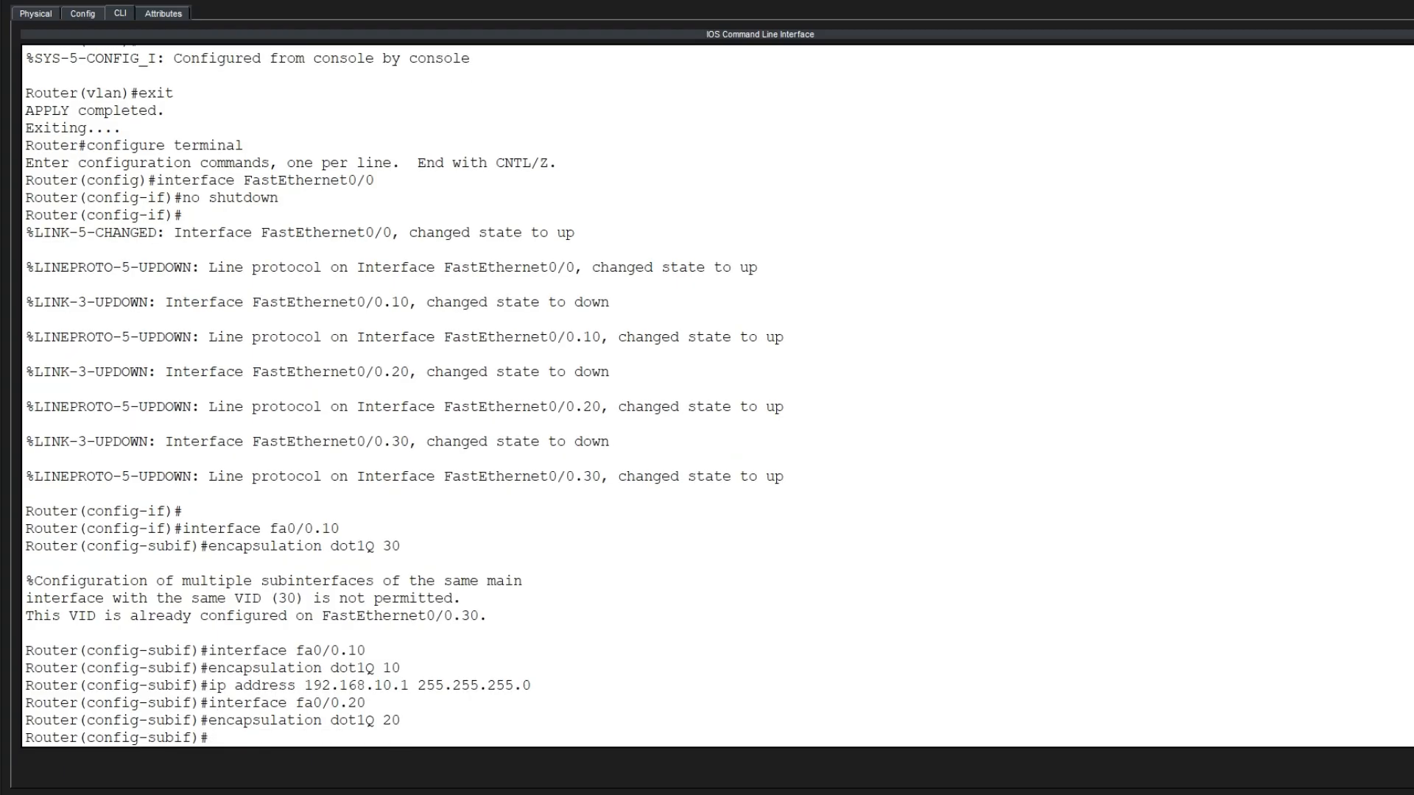
Assign IP address 192.168.20.1 with mask 255.255.255.0 to subinterface fa0/0.20
key("Up")
key("Up")
key("Up")
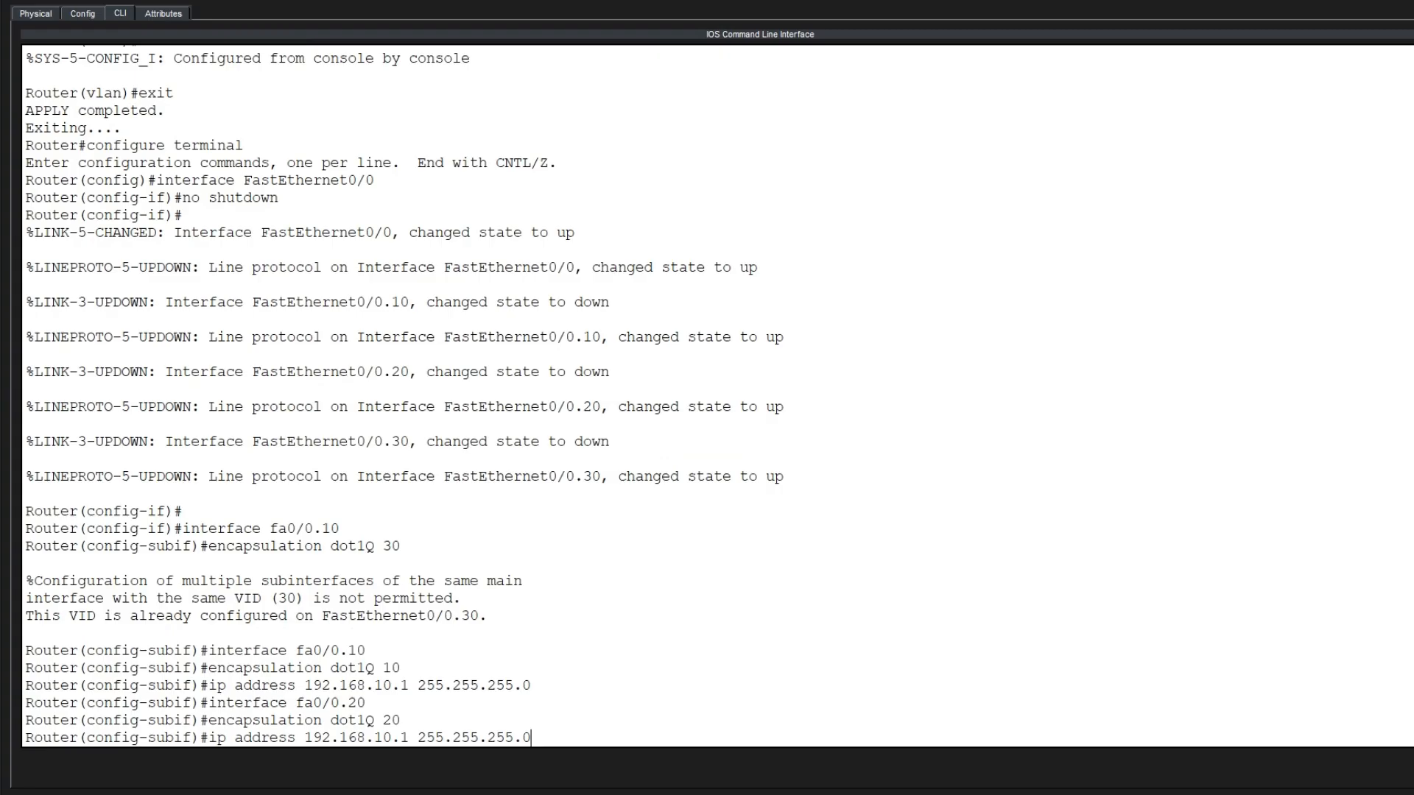
key("Up")
key("Up")
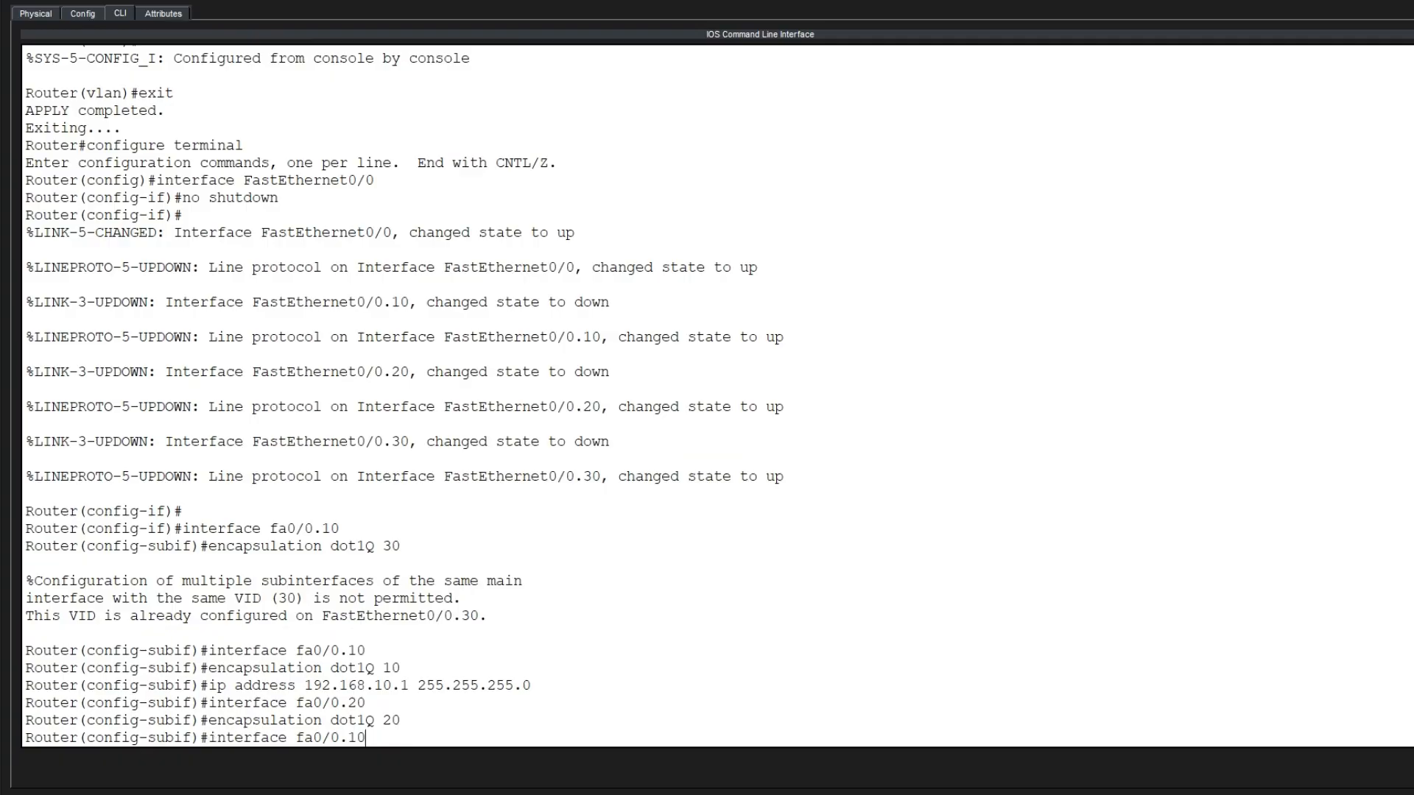
key("Up")
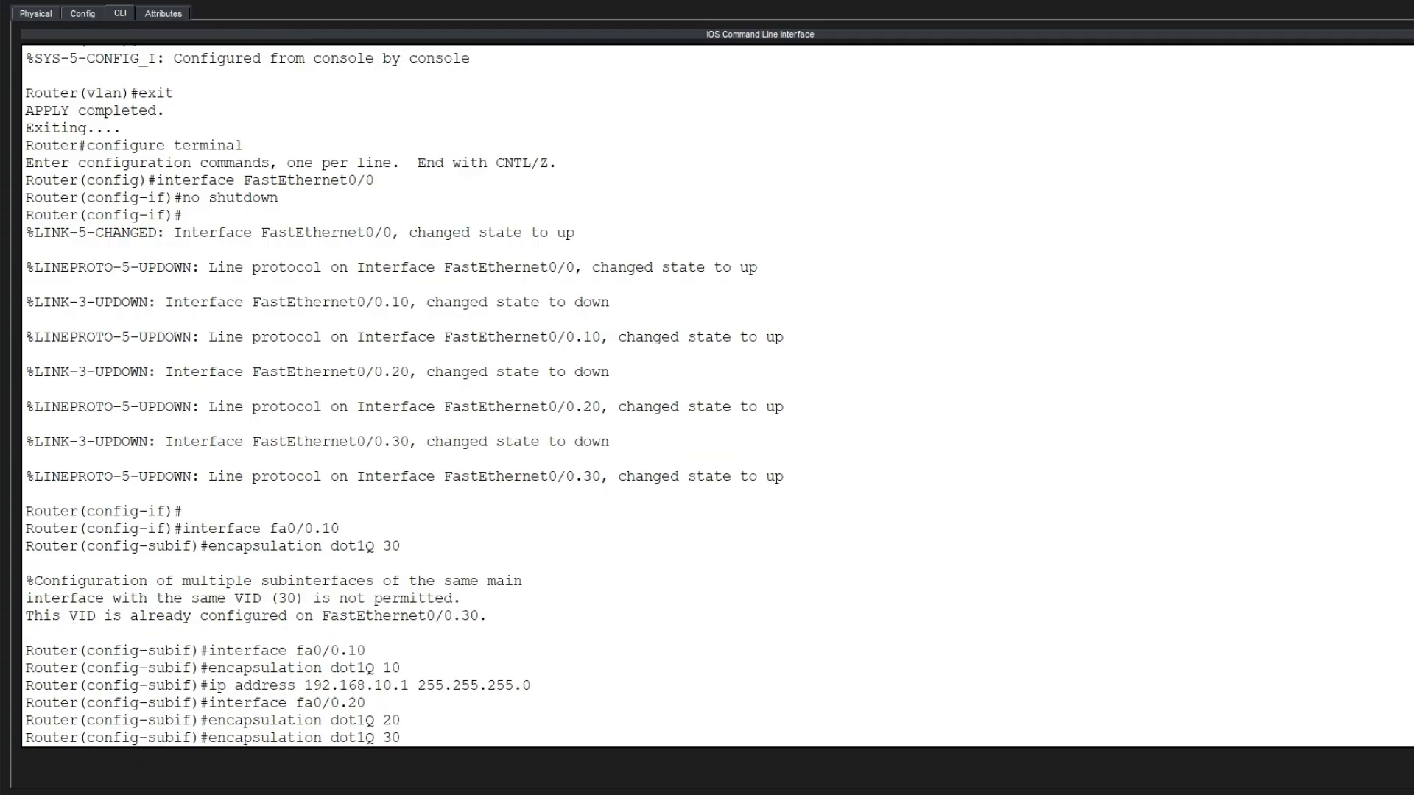
key("Down")
key("Down")
key("Down")
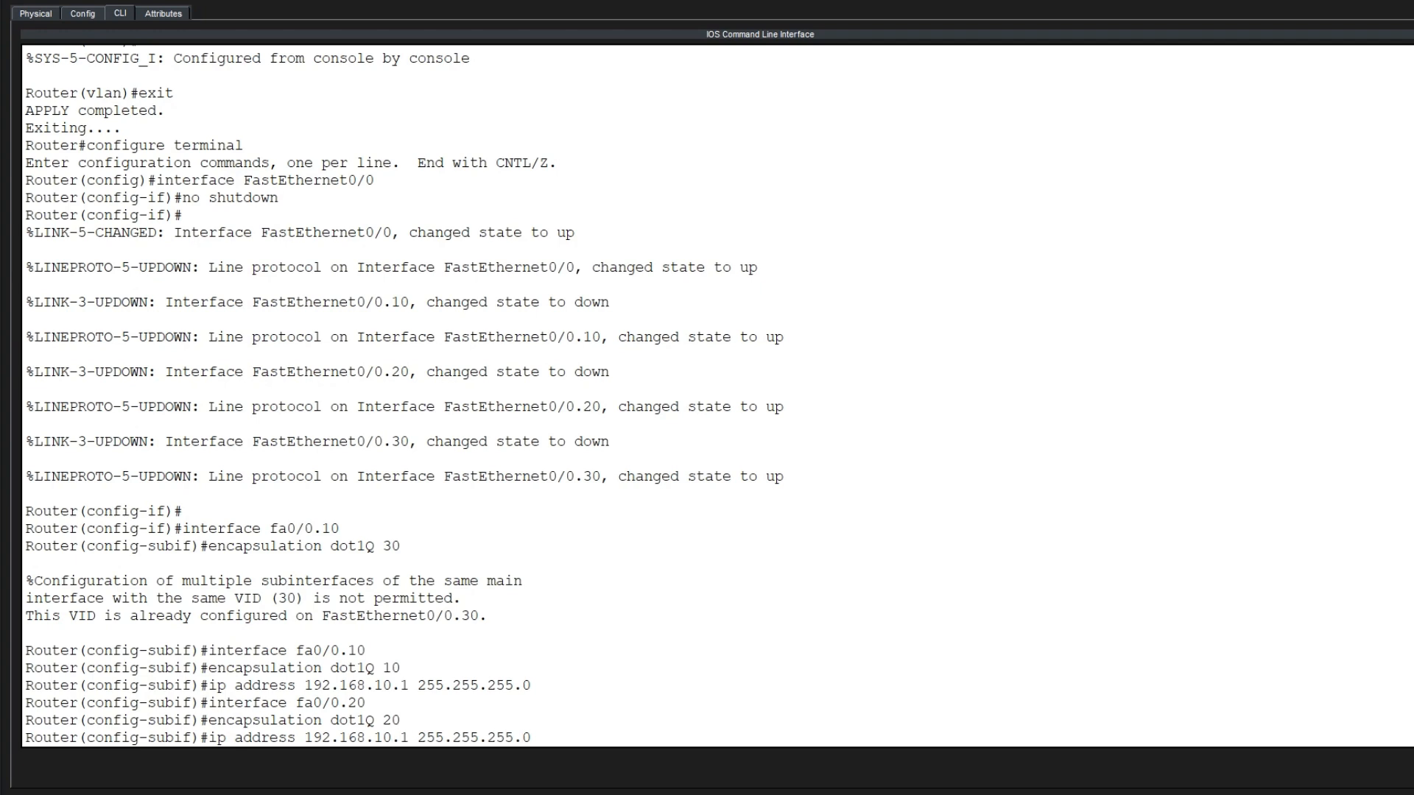
key("BackSpace")
type("2")
key("Return")
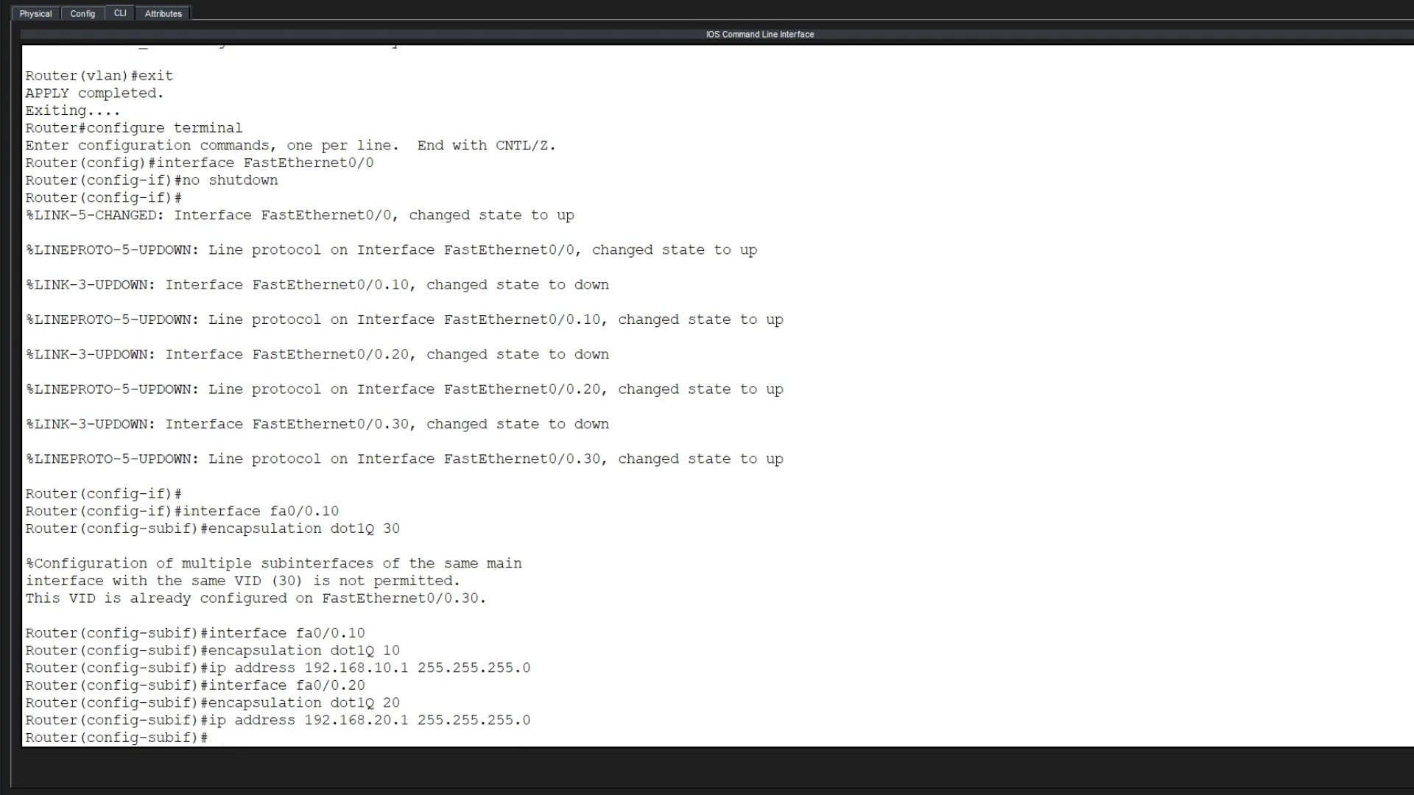
Enter configuration of the router's subinterface fa0/0.30
key("Up")
key("Up")
key("Up")
key("Up")
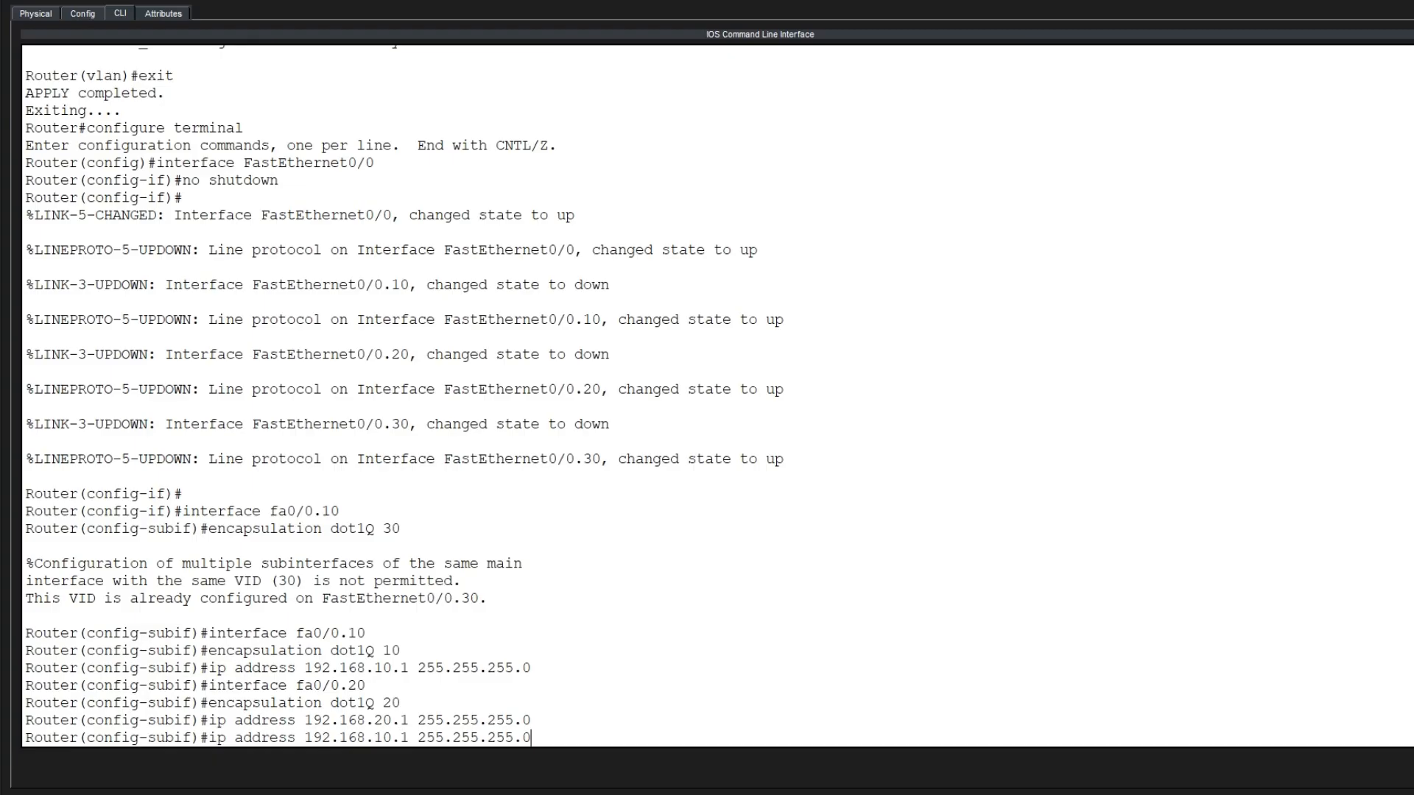
key("Up")
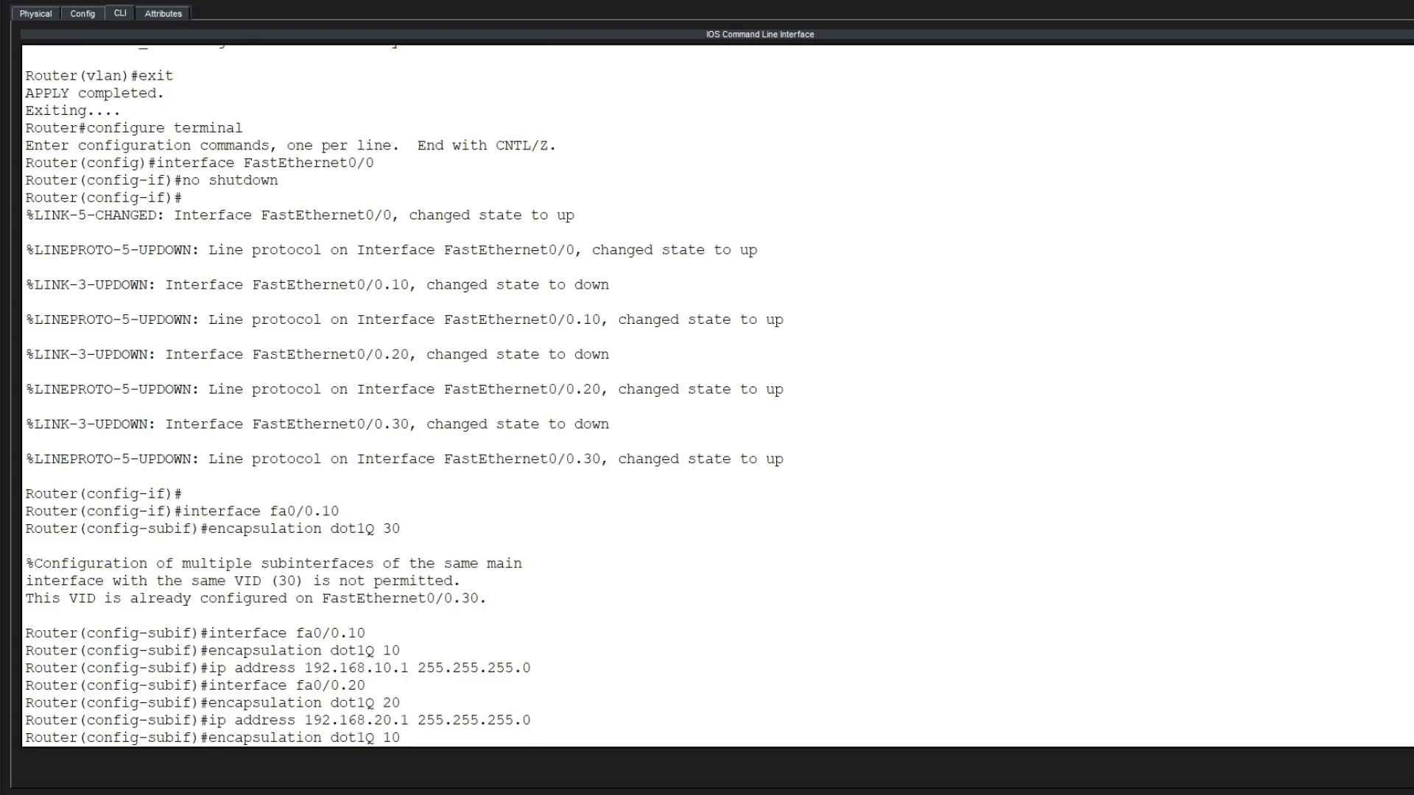
key("Up")
key("Down")
key("Up")
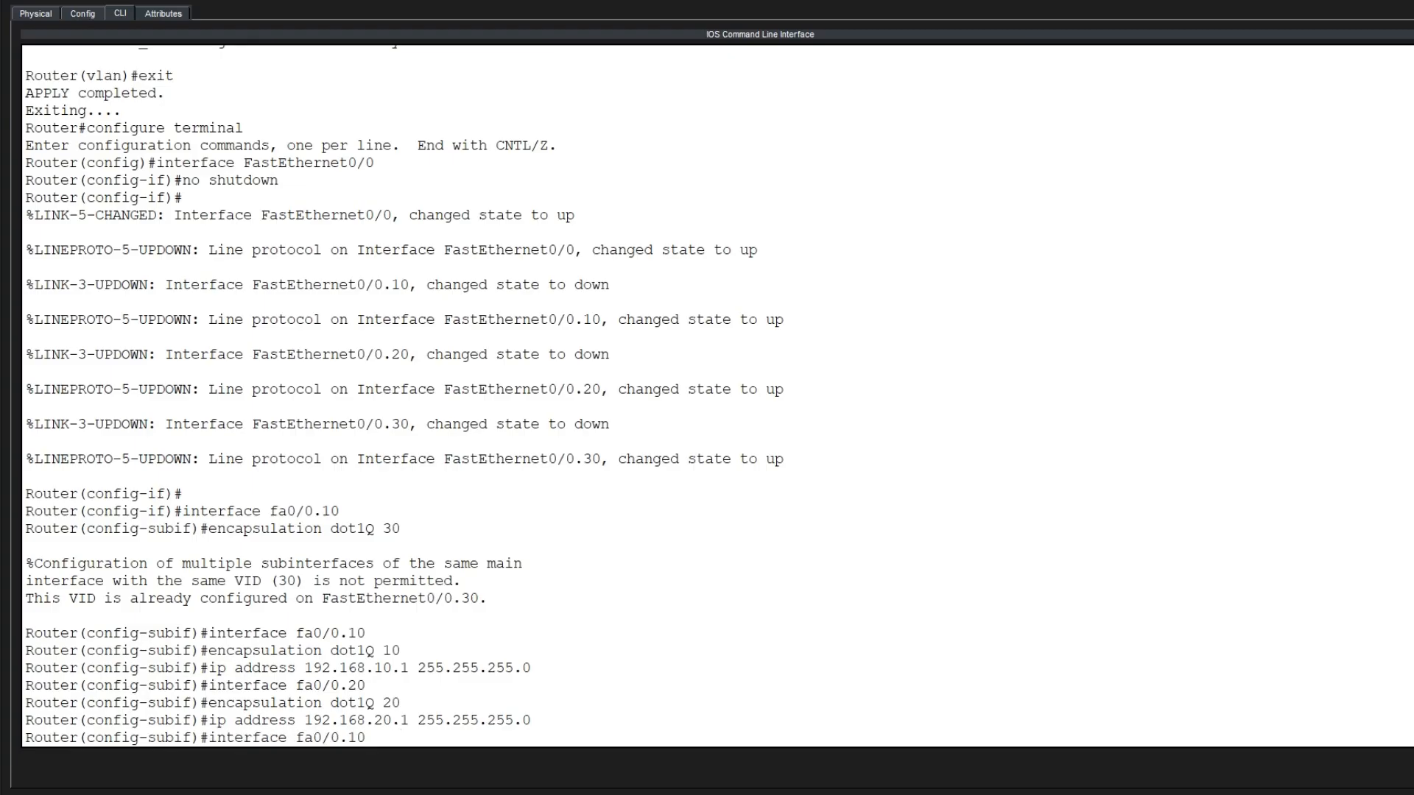
key("BackSpace")
key("BackSpace")
type("30")
key("Return")
Set the encapsulation of subinterface fa0/0.30 to dot1Q 30
key("Up")
key("Up")
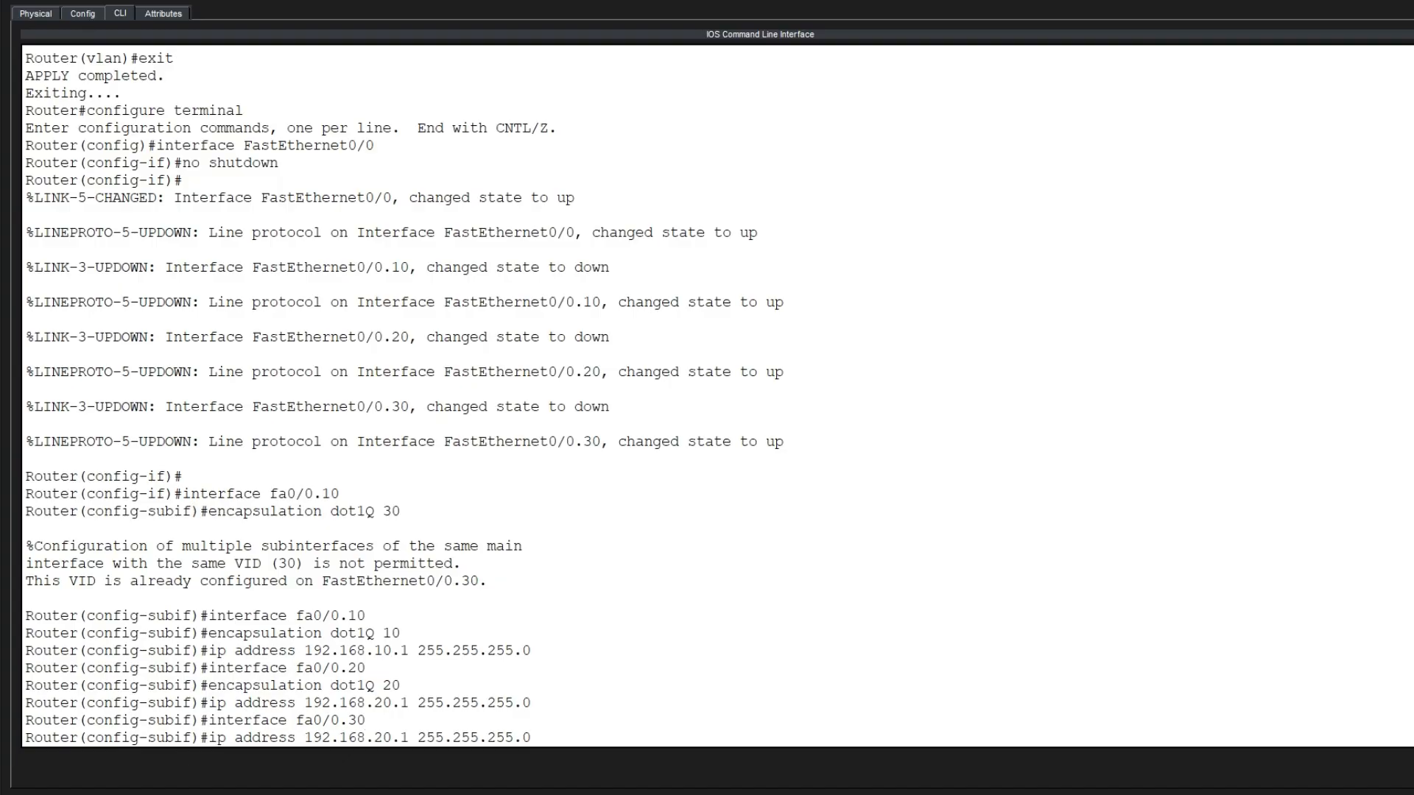
key("Up")
key("BackSpace")
key("BackSpace")
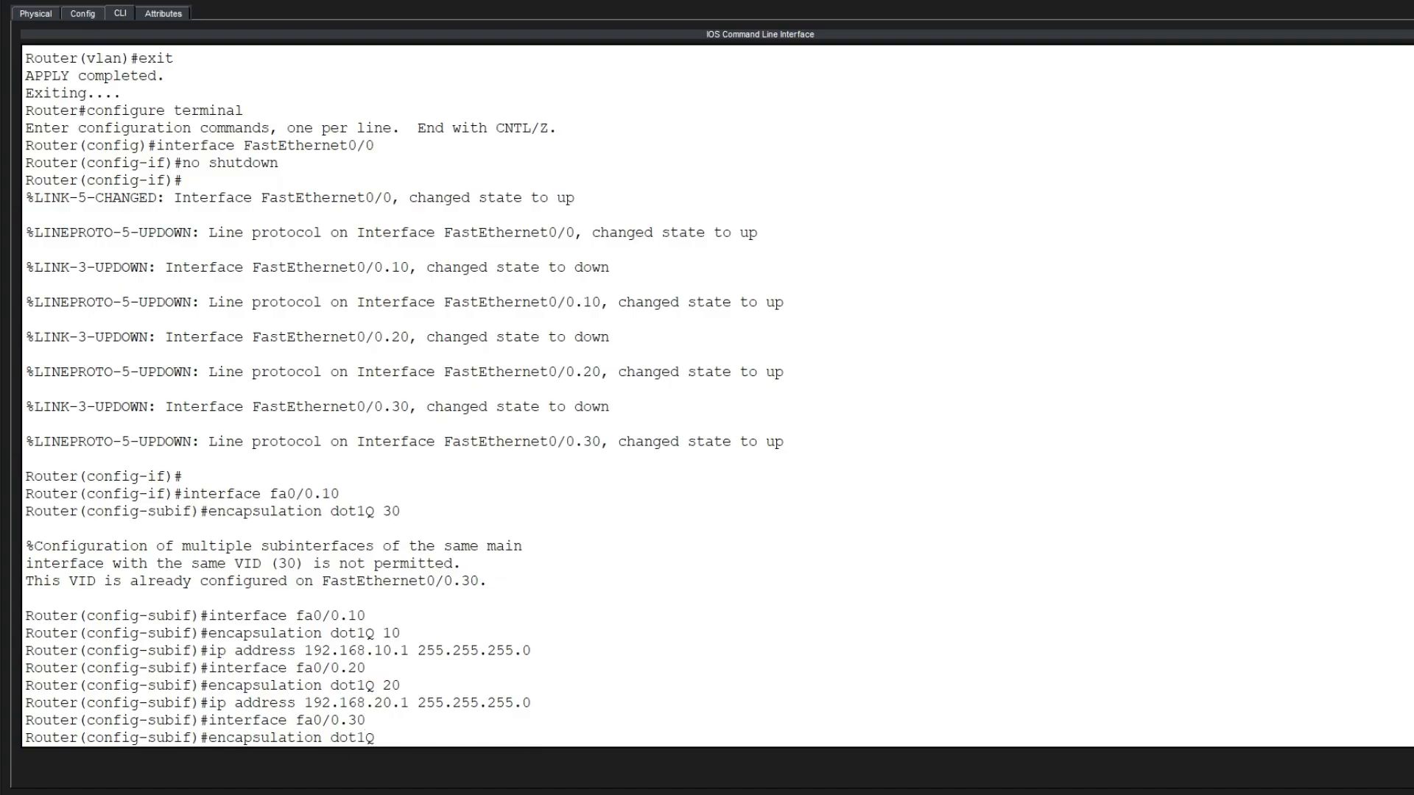
type("30")
key("Return")
Assign IP address 192.168.30.1 with mask 255.255.255.0 to subinterface fa0/0.30
key("Up")
key("Up")
key("Up")
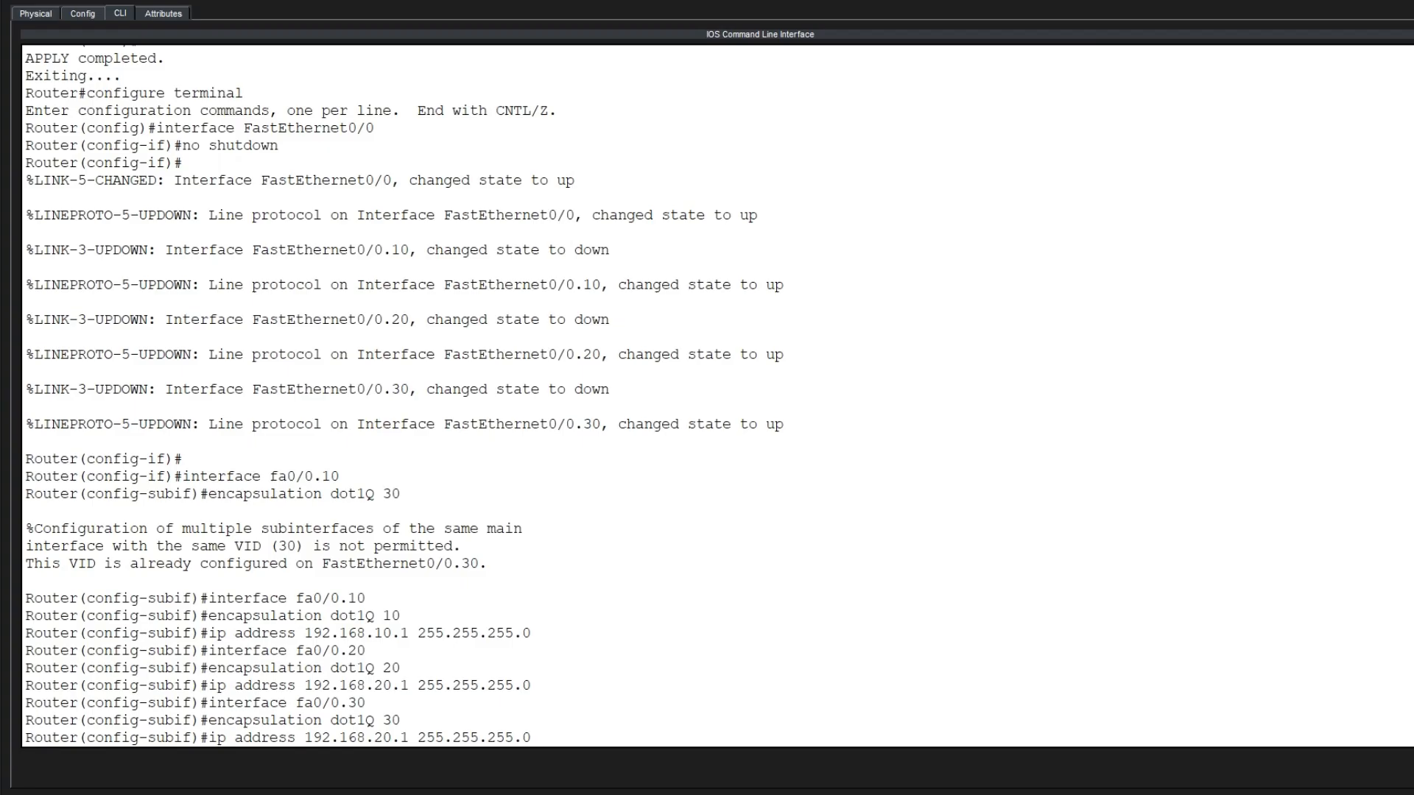
key("Left")
key("Left")
key("Left")
key("Left")
key("Left")
key("Left")
key("Left")
key("Left")
key("Left")
key("Left")
key("Left")
key("Left")
key("Left")
key("Left")
key("Left")
key("BackSpace")
type("3")
key("Return")
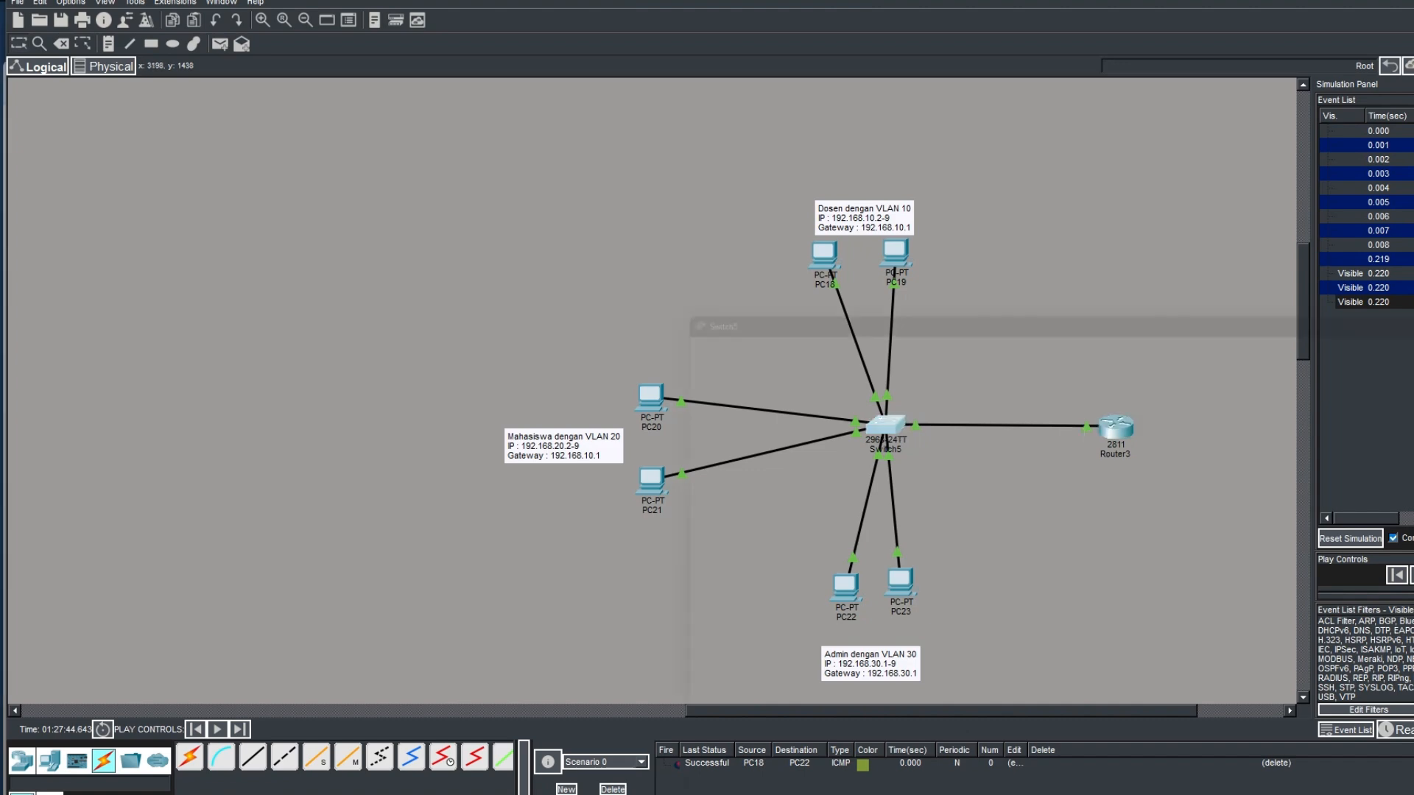
left_click(886, 431)
left_click(72, 476)
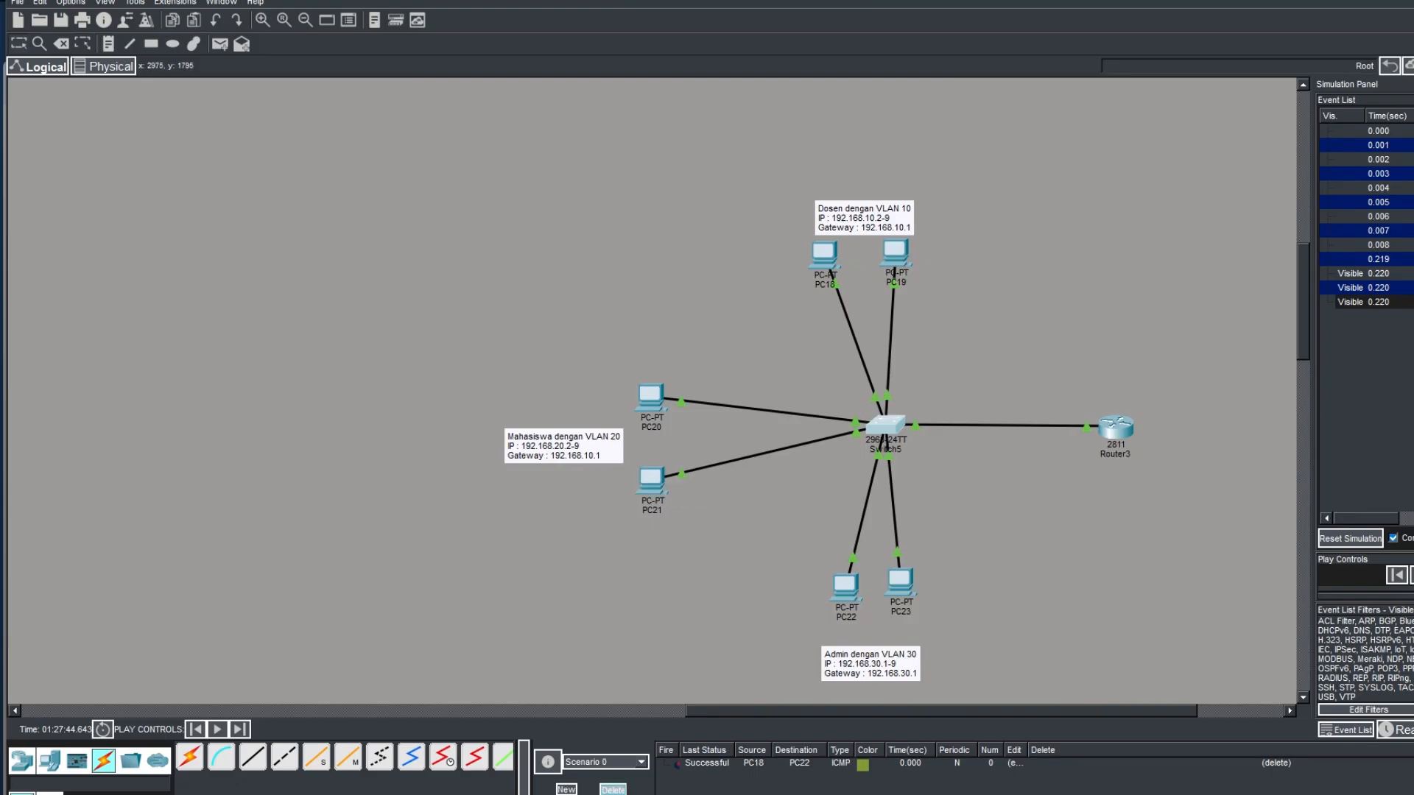
Delete the existing test scenario and simulate a simple PDU from PC19 to PC18 within VLAN 10
left_click(613, 789)
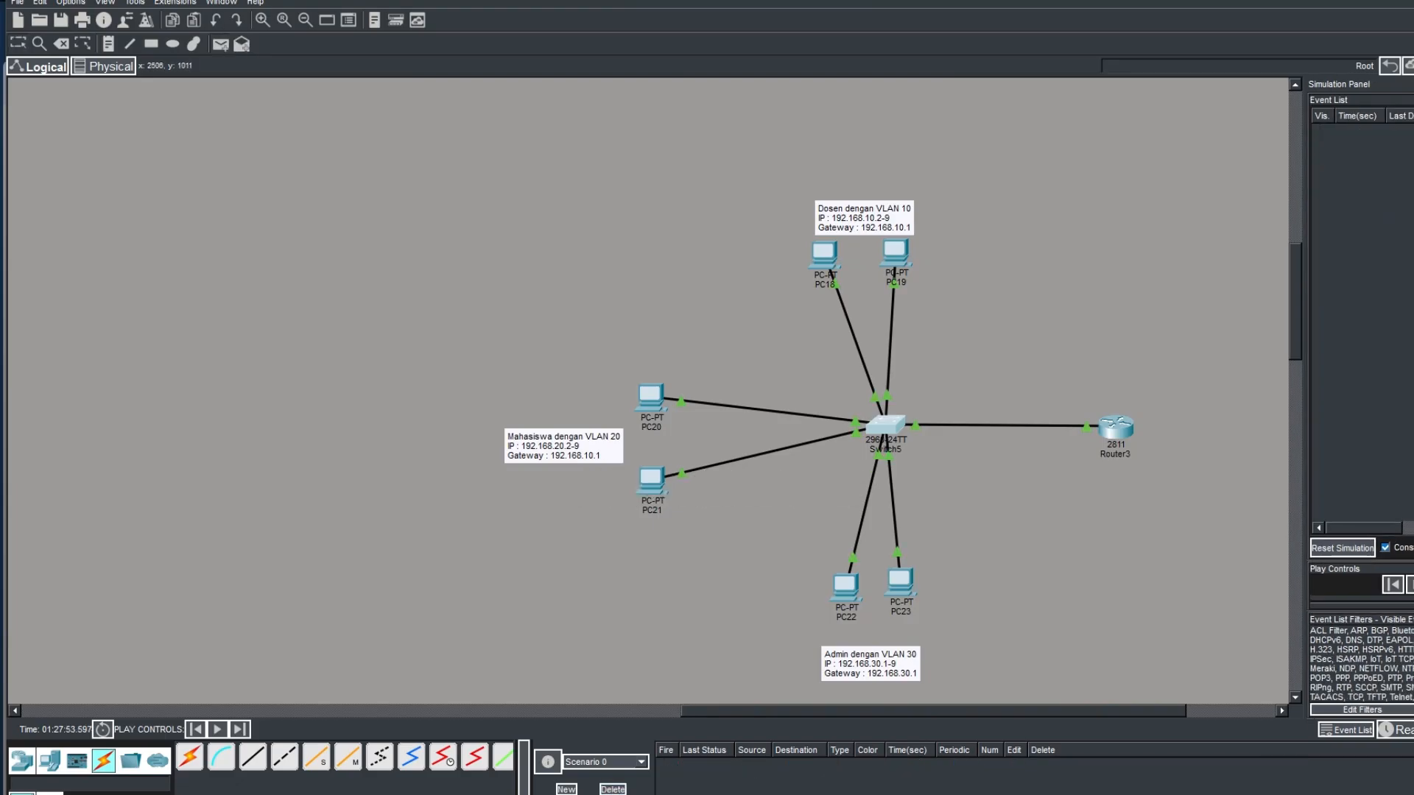
left_click(897, 254)
left_click(823, 255)
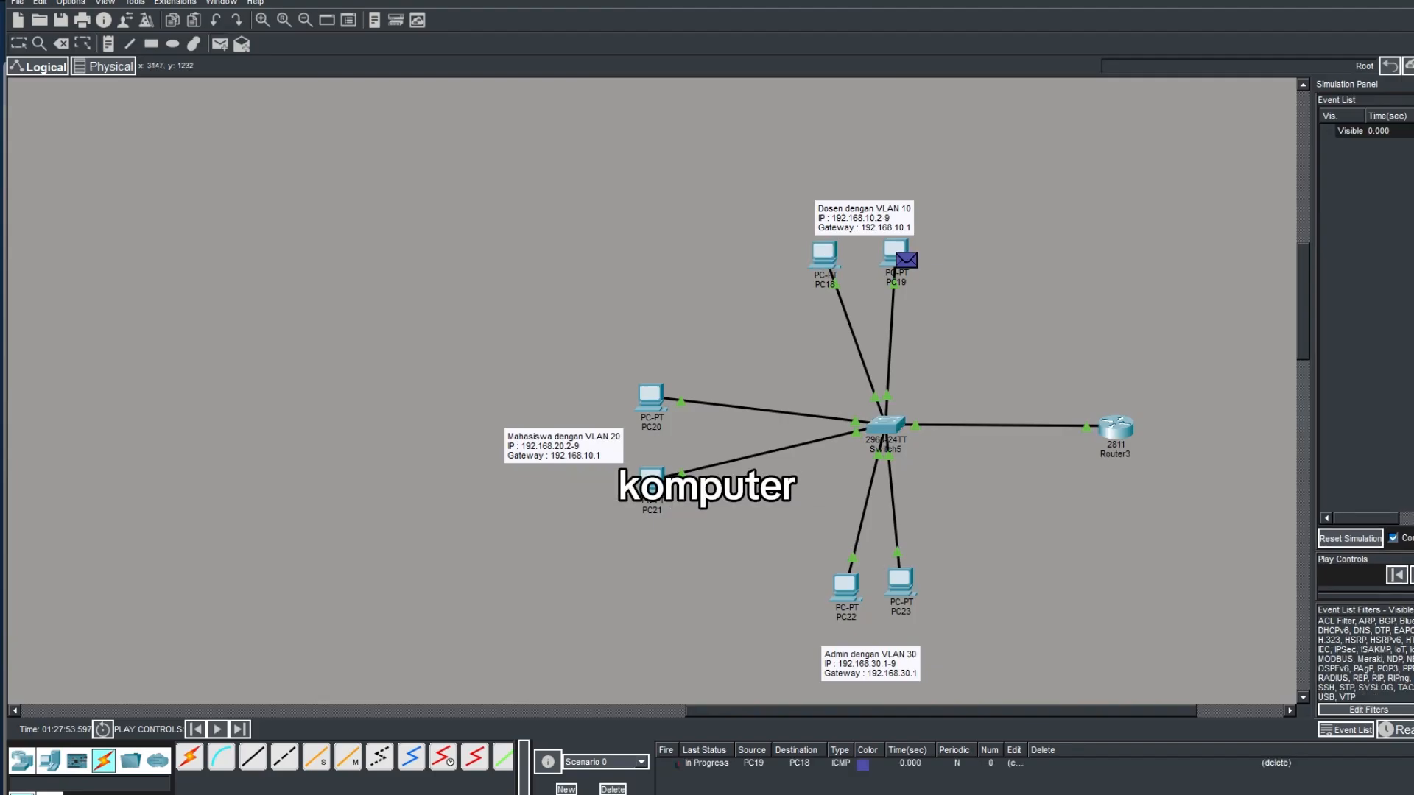
left_click(1412, 575)
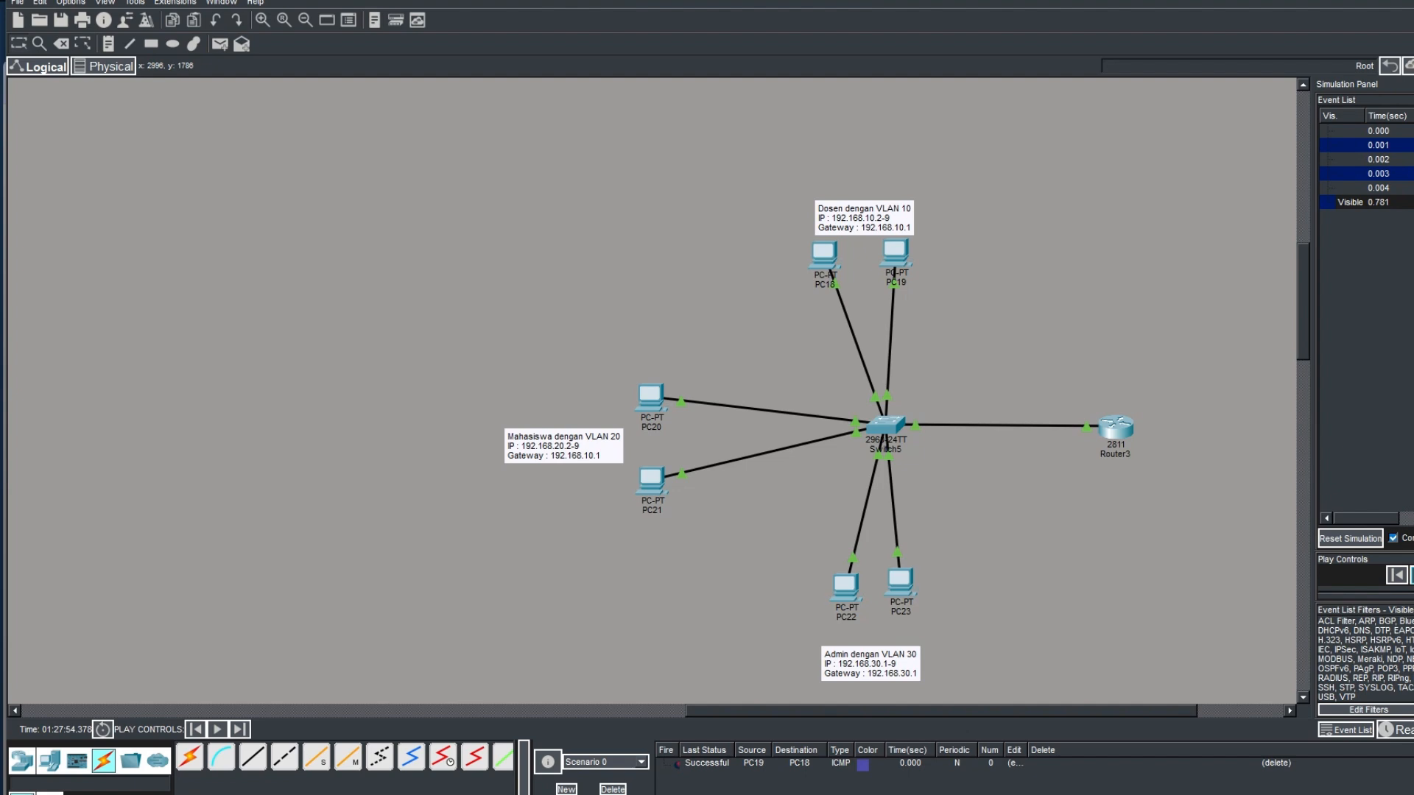
Clear the PC19-to-PC18 test and simulate a simple PDU from PC19 in VLAN 10 to PC20 in VLAN 20
left_click(613, 790)
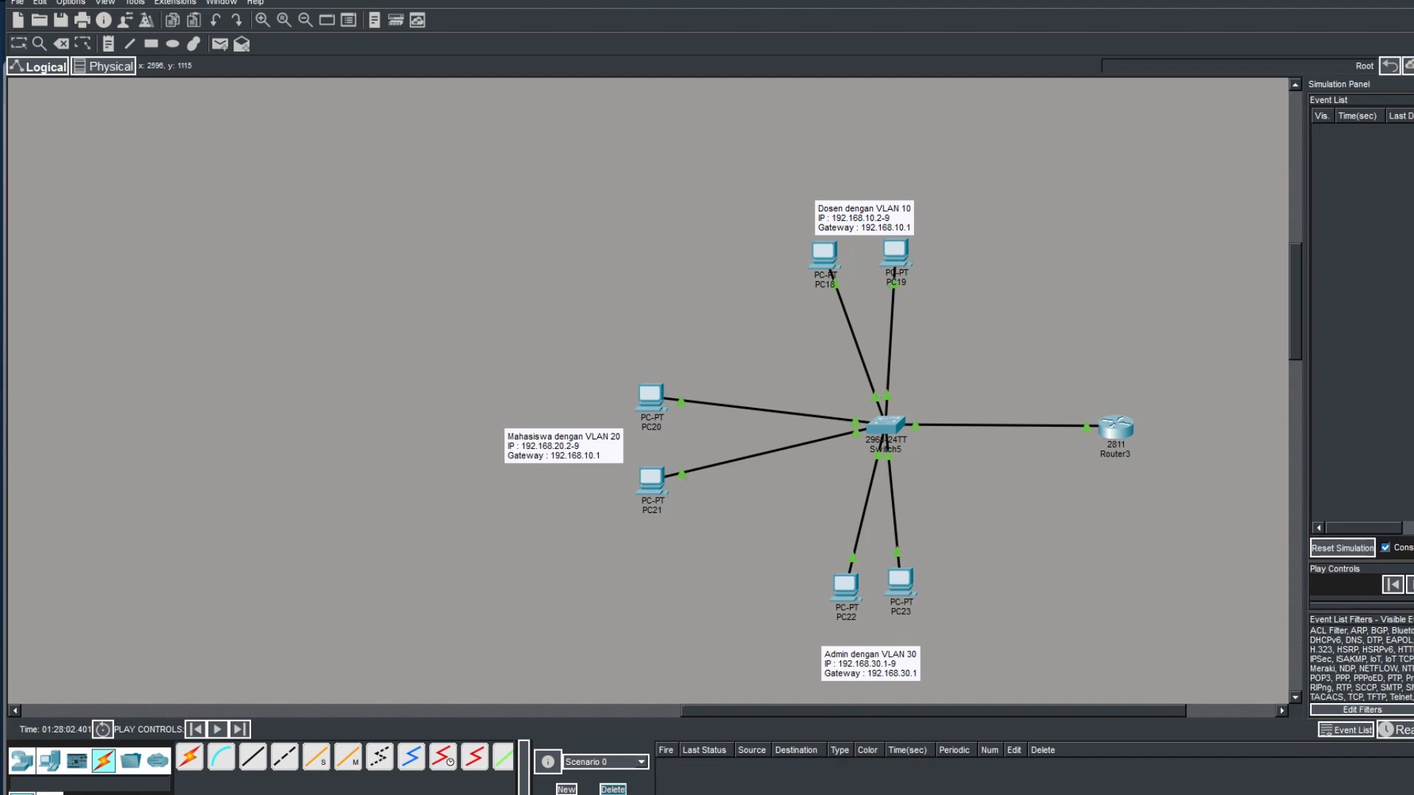
left_click(219, 43)
left_click(651, 397)
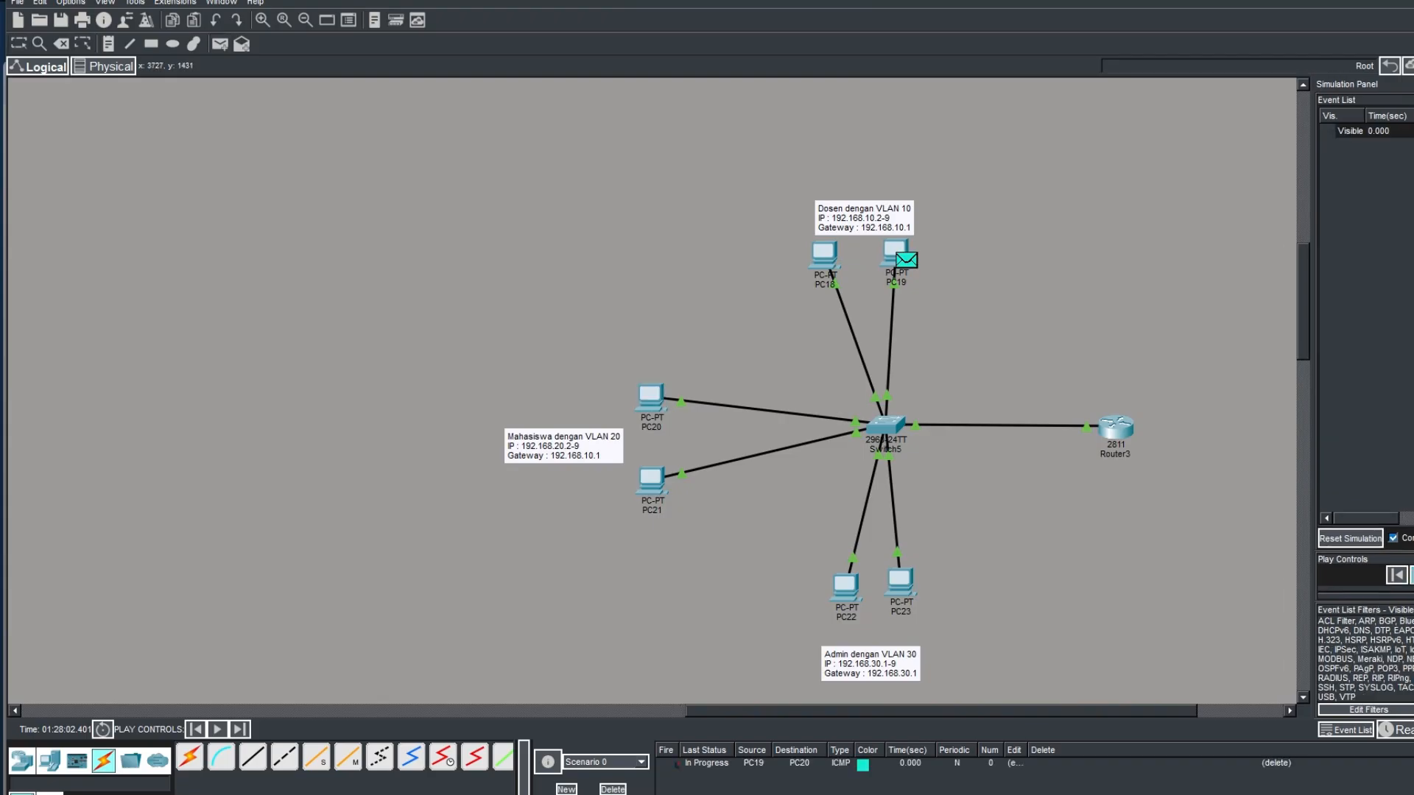
left_click(1412, 575)
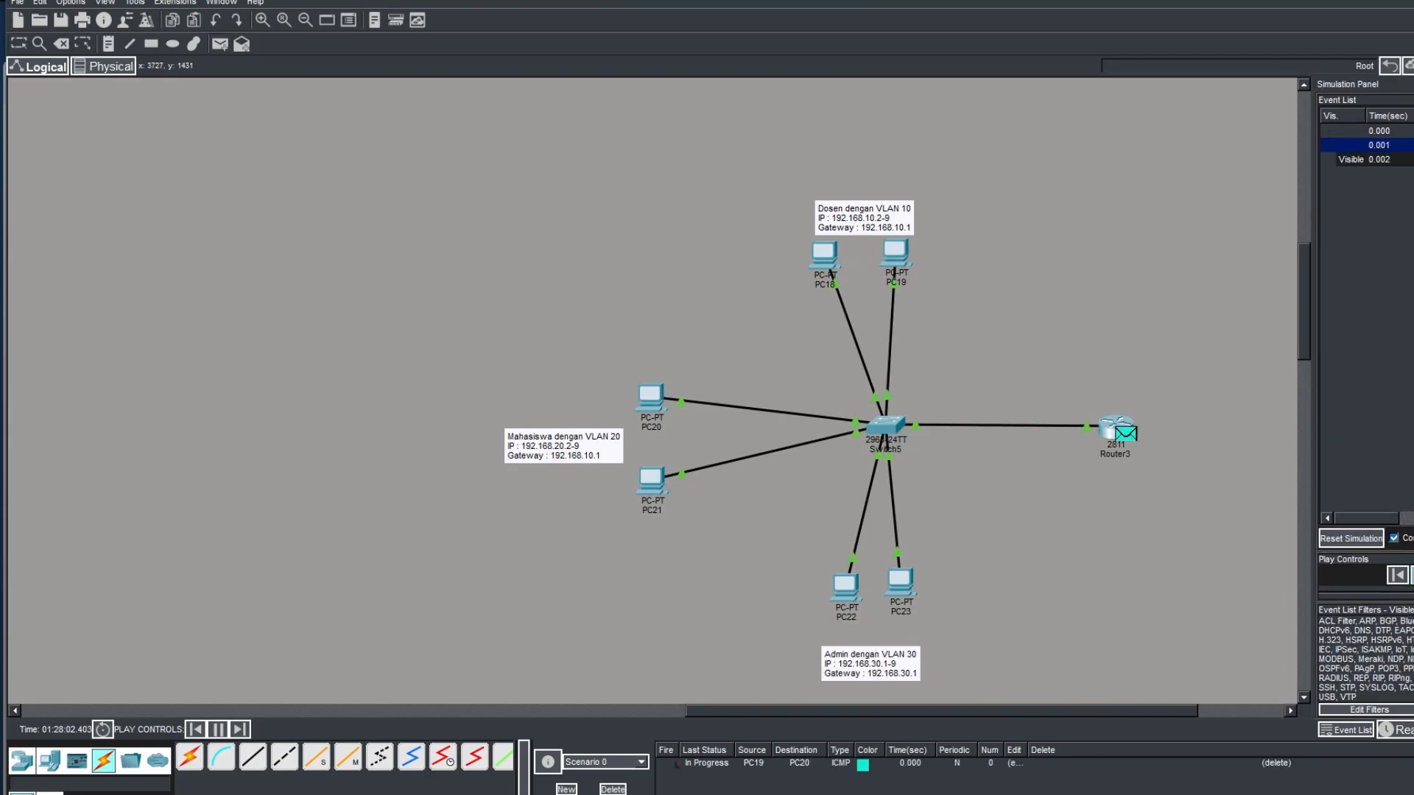